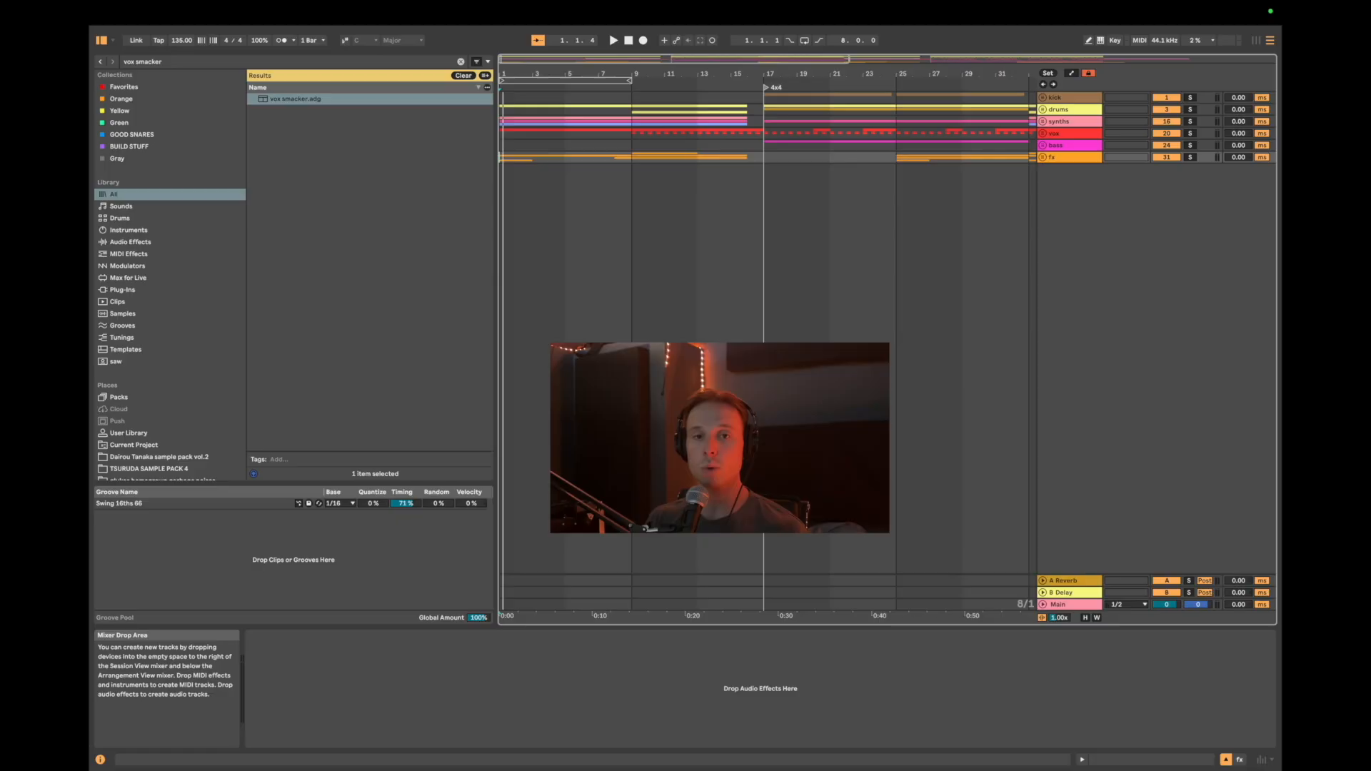
# - Play the whole arrangement through from bar 1
pyautogui.press('-')
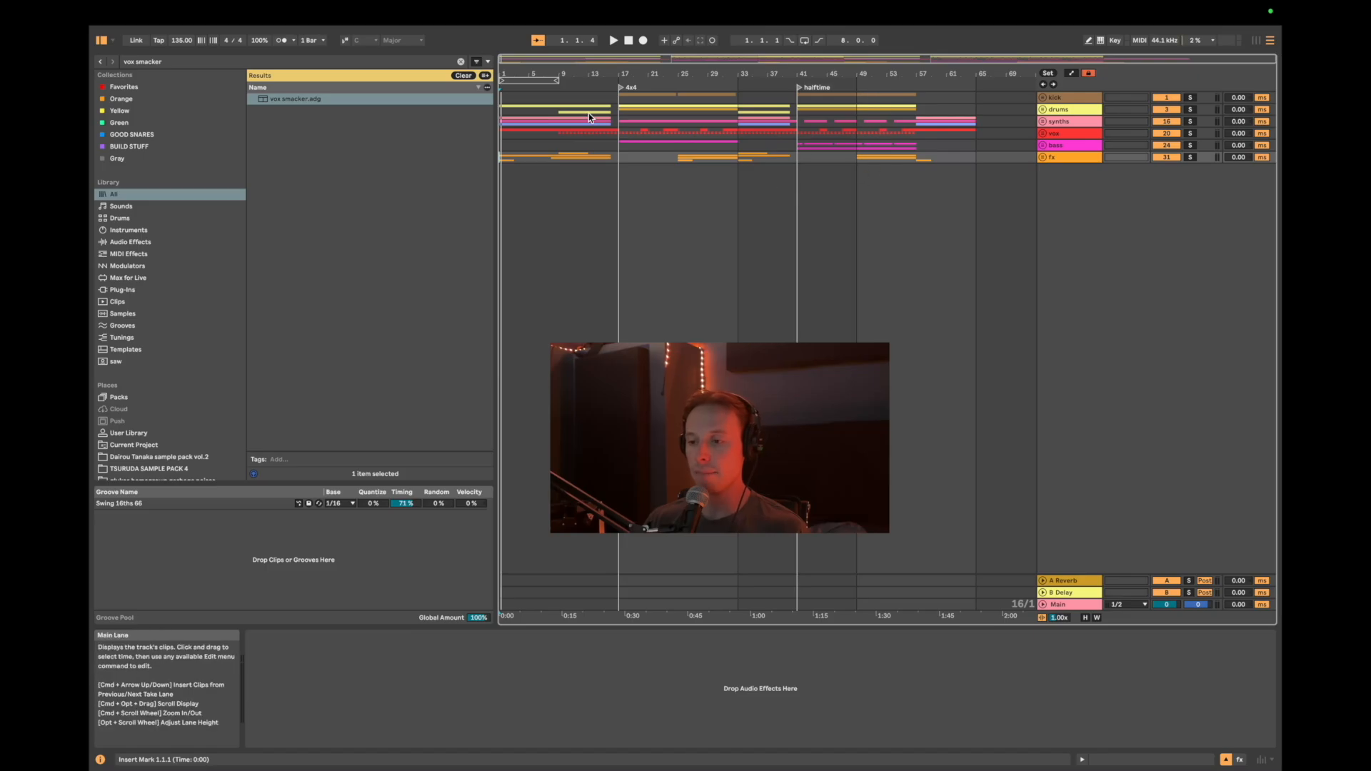
pyautogui.click(509, 99)
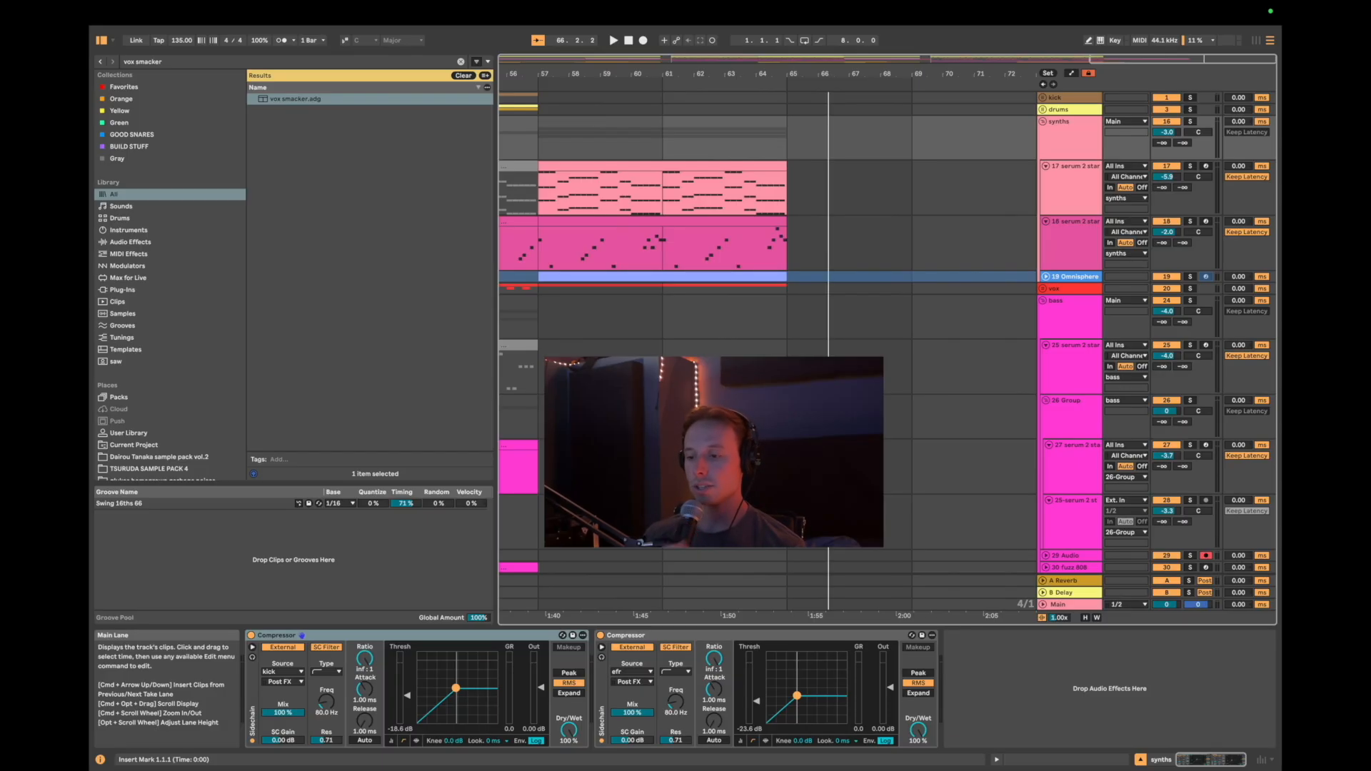
pyautogui.scroll(-6, 768, 350)
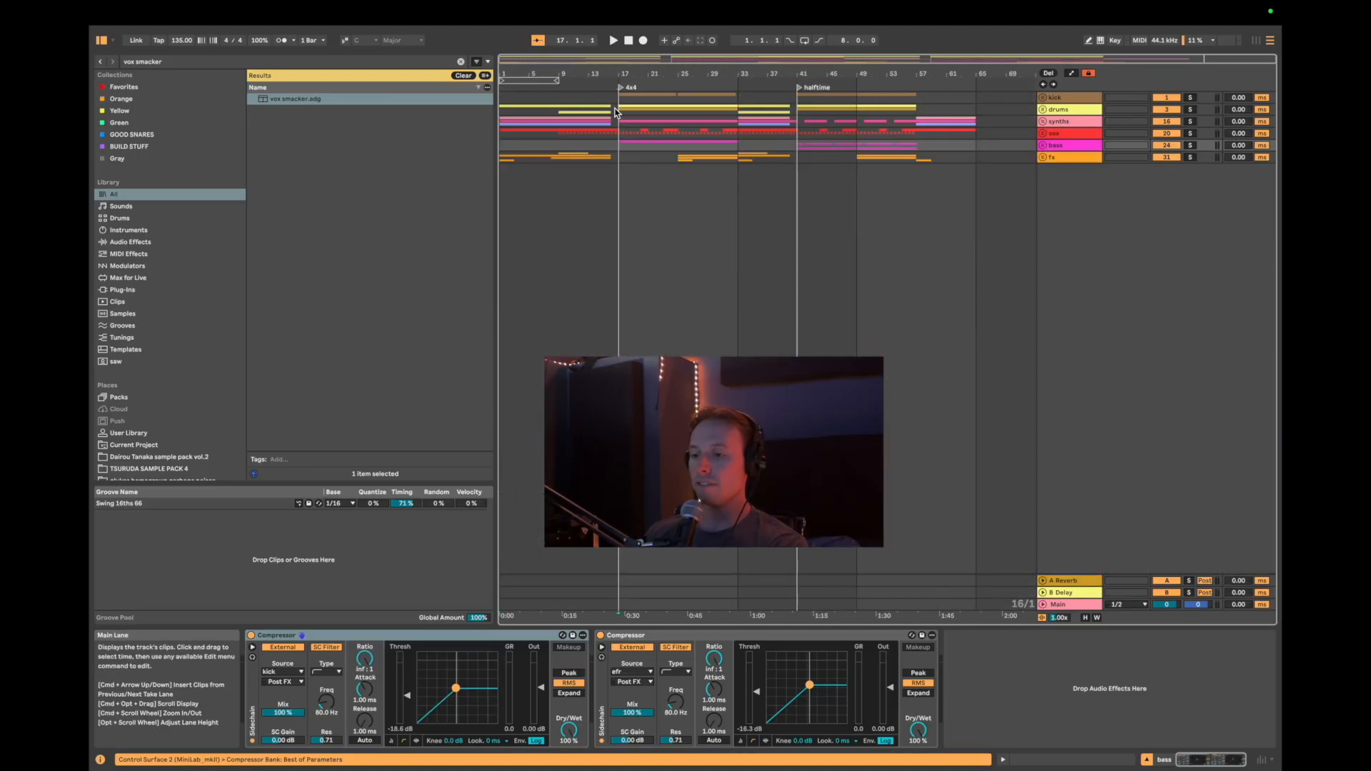
# - Select the 4x4 section in bars 17–33 and loop its first four bars starting at bar 17
pyautogui.click(616, 112)
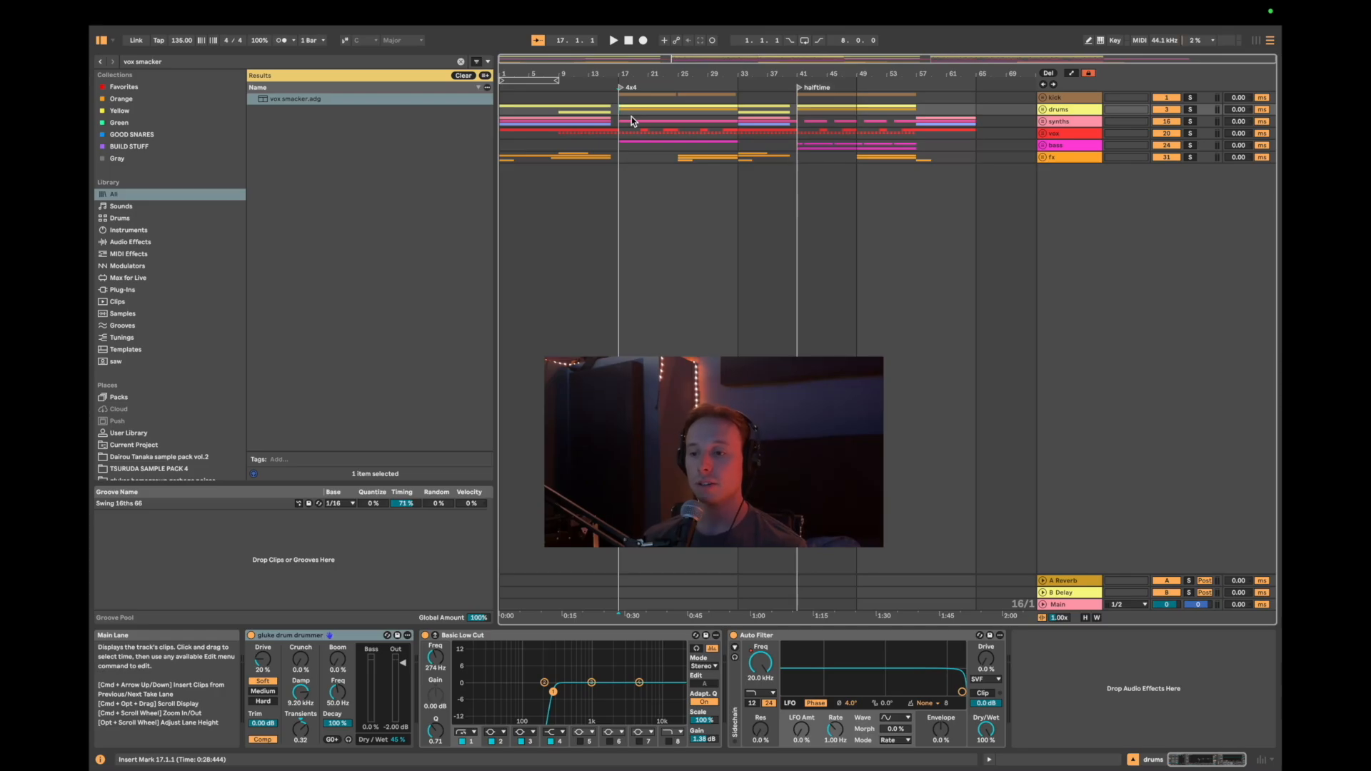
pyautogui.moveTo(704, 198); pyautogui.dragTo(703, 198)
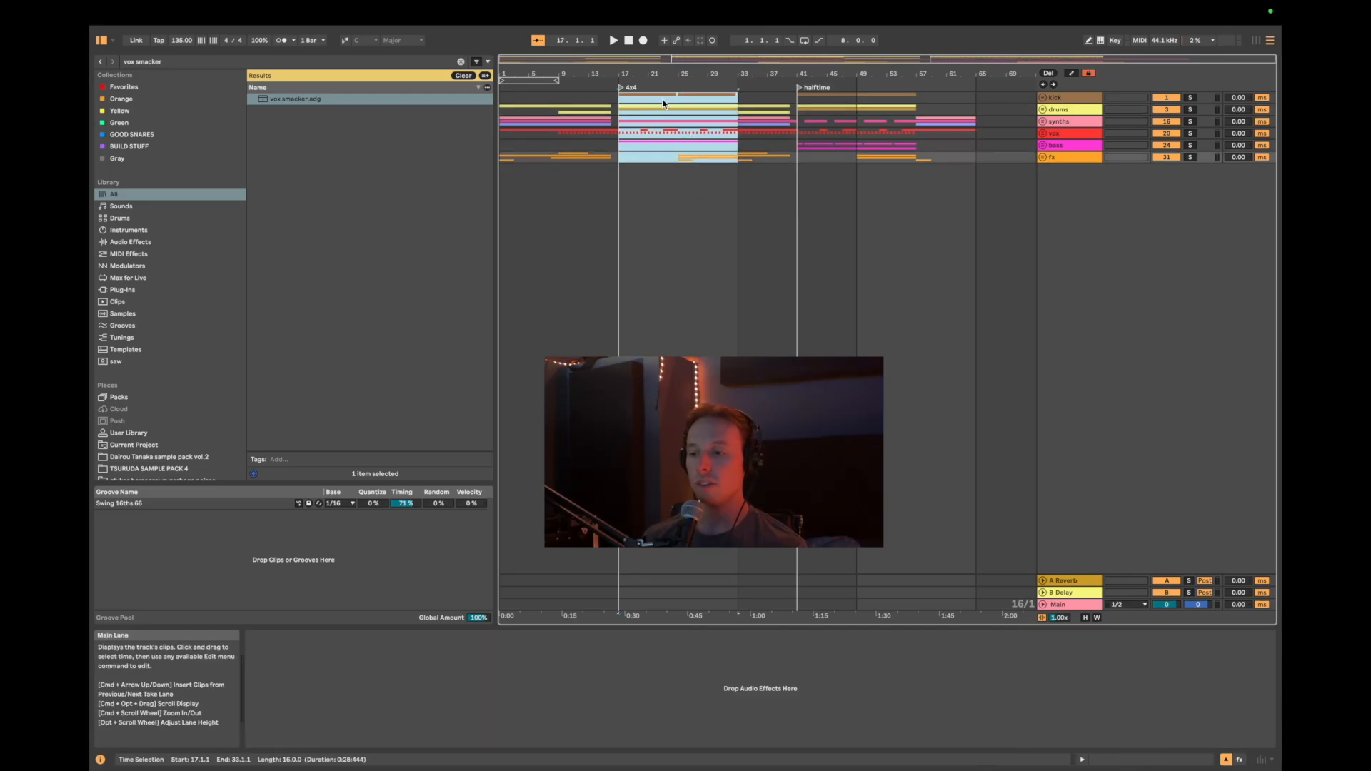
pyautogui.press('z')
pyautogui.click(658, 120)
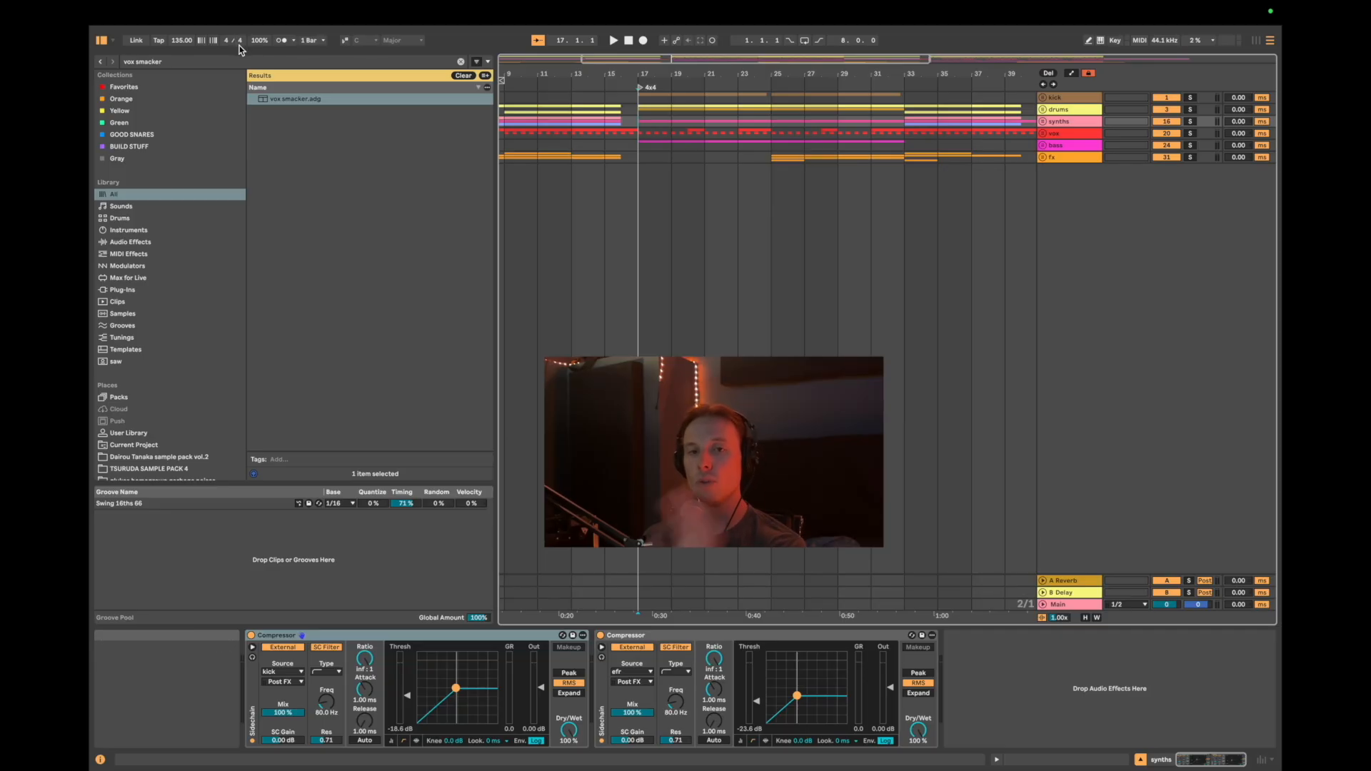
pyautogui.click(639, 101)
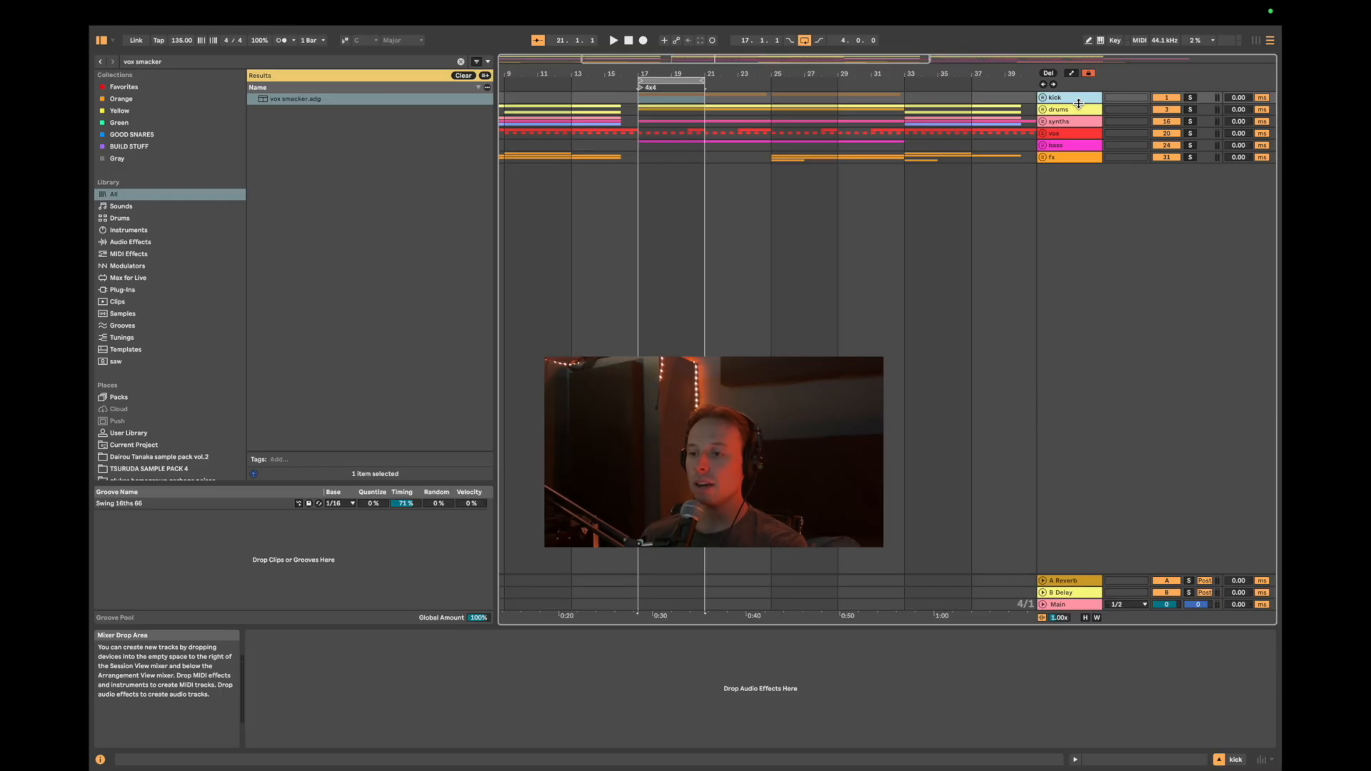
# - Unfold the kick group, examine its clips from bar 17 in the 4x4 section, and collapse the group again
pyautogui.click(1079, 105)
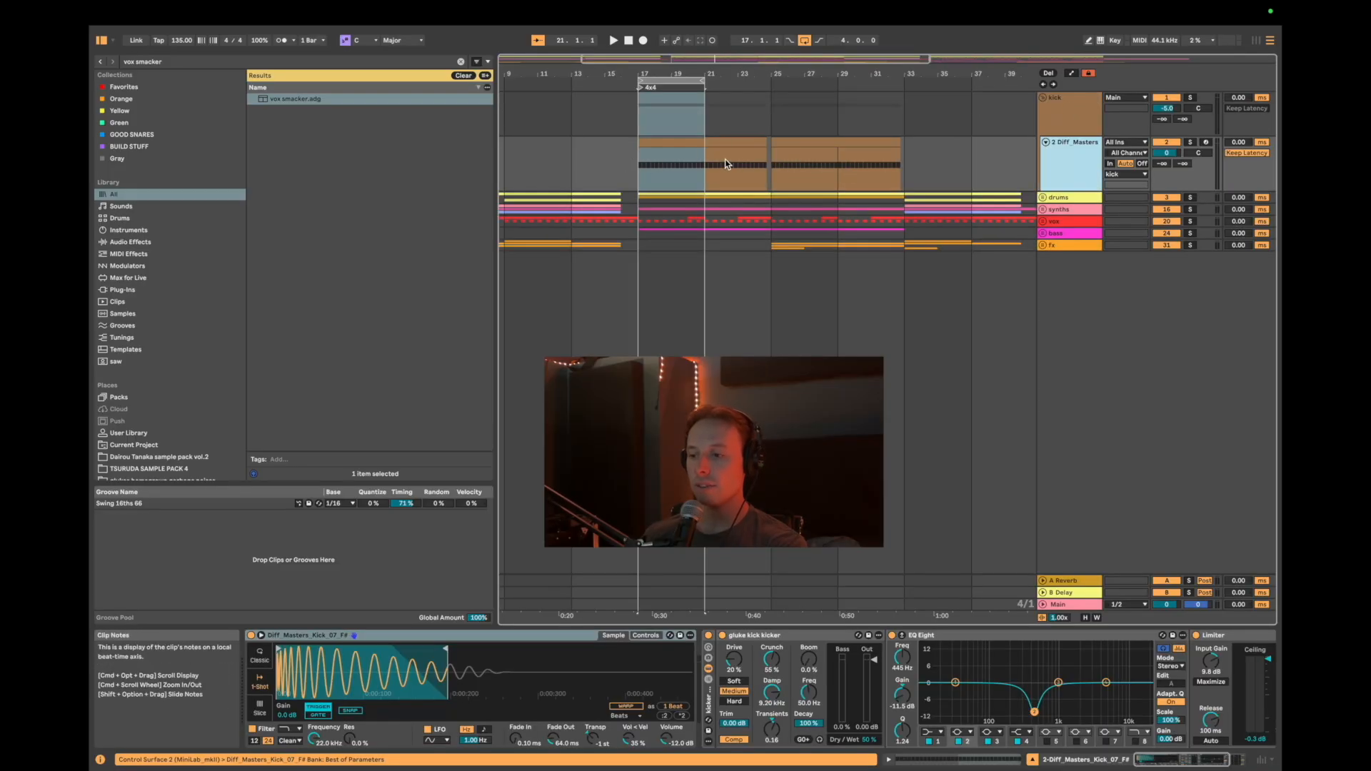
pyautogui.click(640, 161)
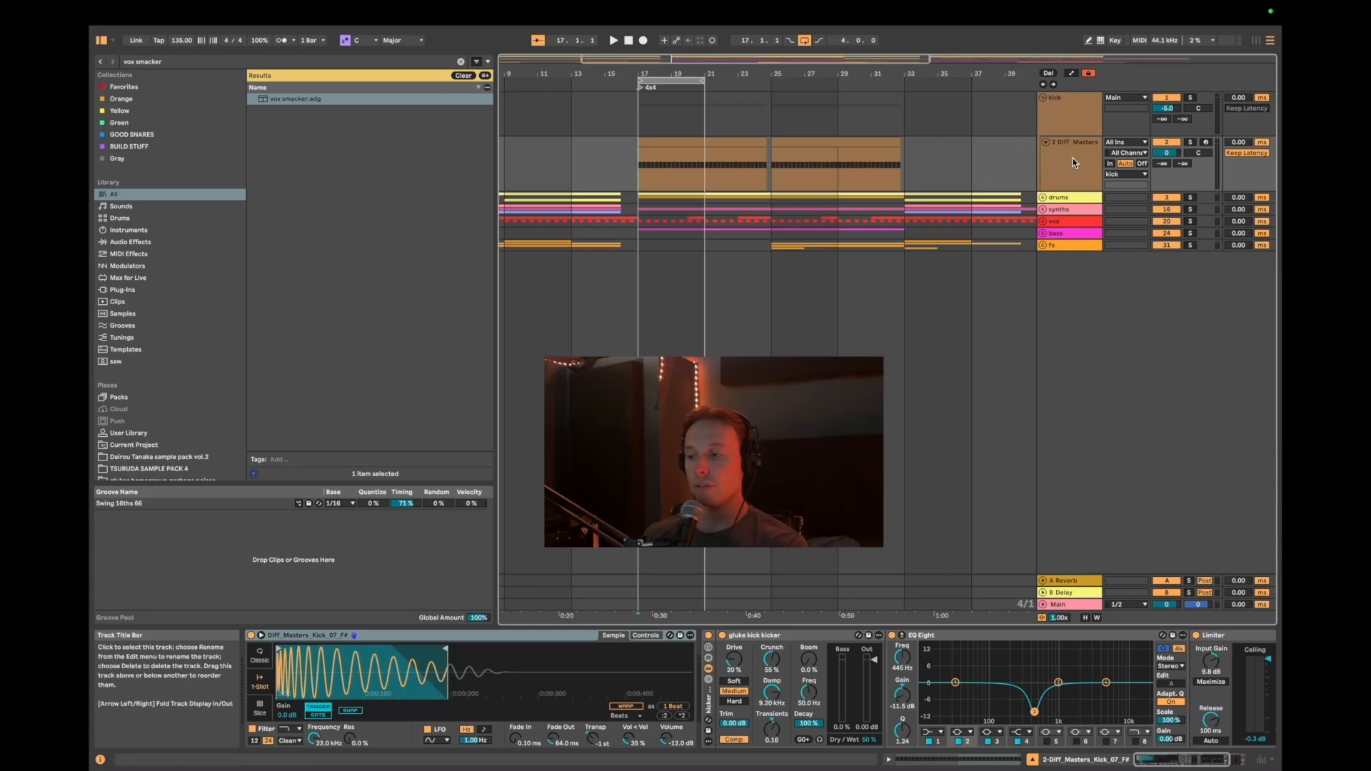
pyautogui.doubleClick(1073, 123)
pyautogui.press('Down')
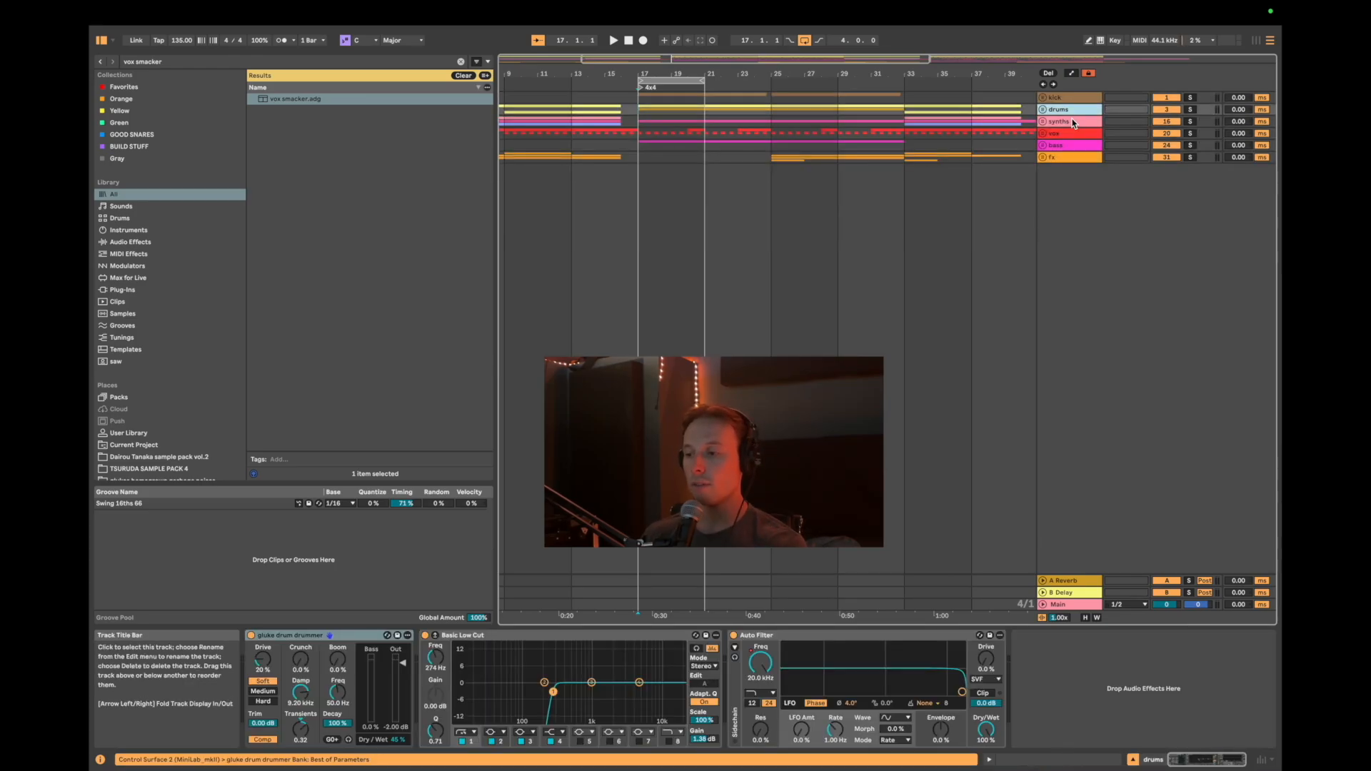
# - Unfold the drums and efr groups, select bars 17–21 of the Clap Take Spiky clip, and collapse the drums group
pyautogui.press('Right')
pyautogui.press('Down')
pyautogui.press('Down')
pyautogui.press('Right')
pyautogui.moveTo(664, 268); pyautogui.dragTo(682, 267)
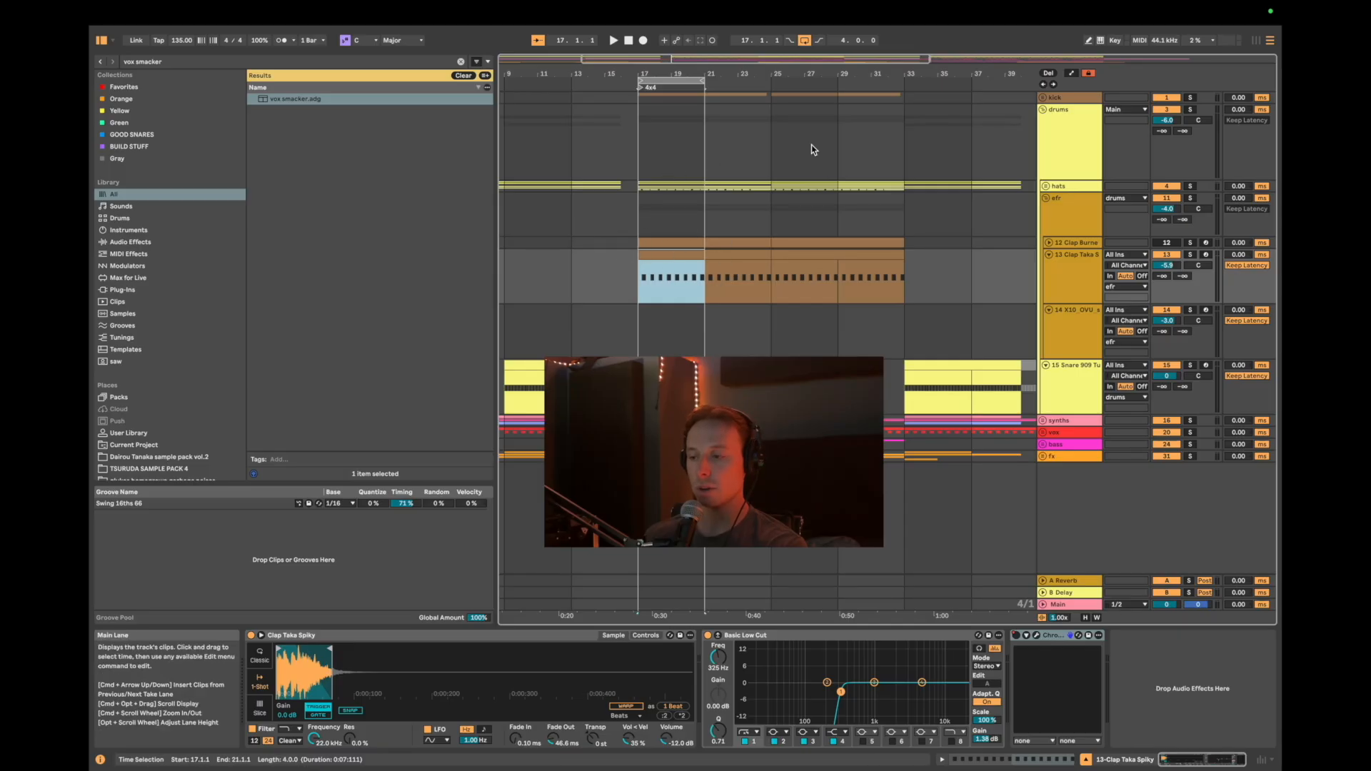
pyautogui.click(1075, 130)
pyautogui.press('Left')
# - Solo the kick and drums groups and play the 4x4 section from bar 17
pyautogui.click(1190, 97)
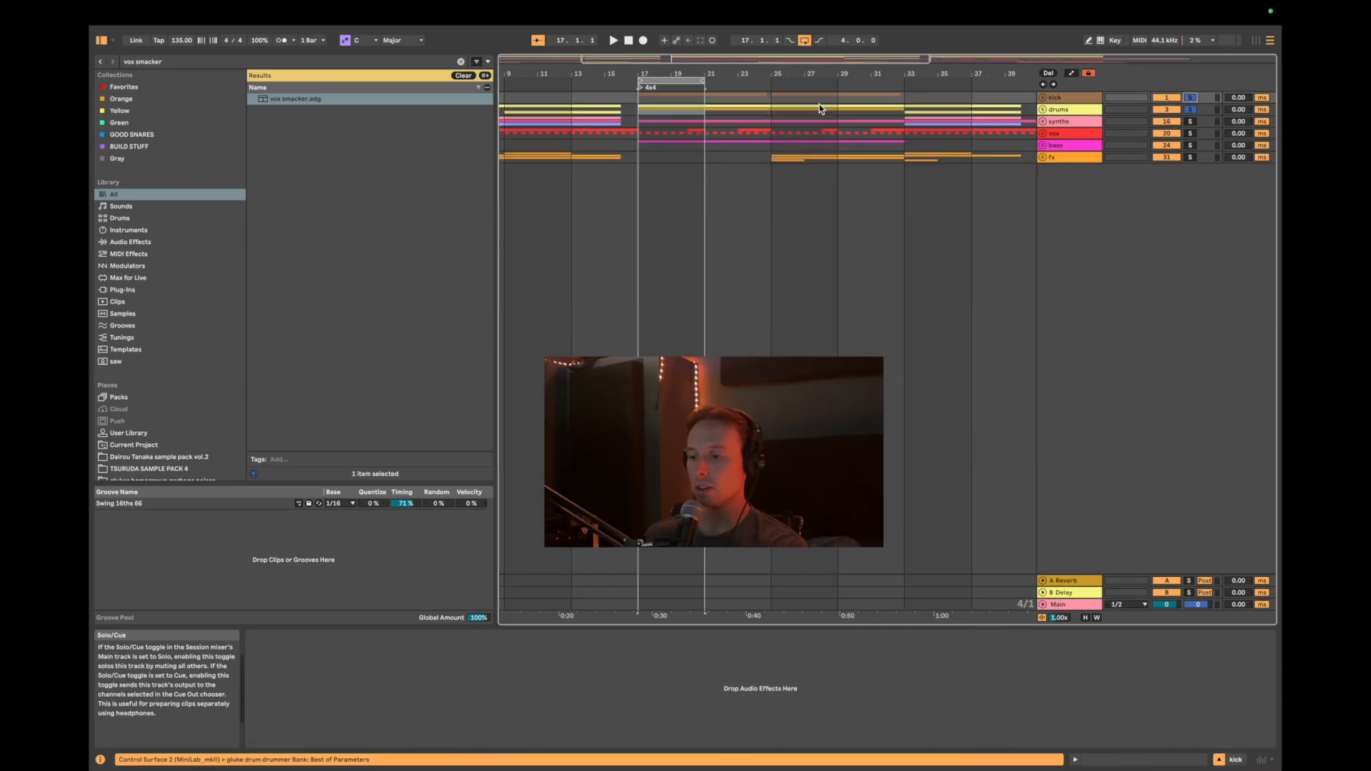
pyautogui.click(643, 107)
pyautogui.press('space')
pyautogui.hscroll(-3, 614, 140)
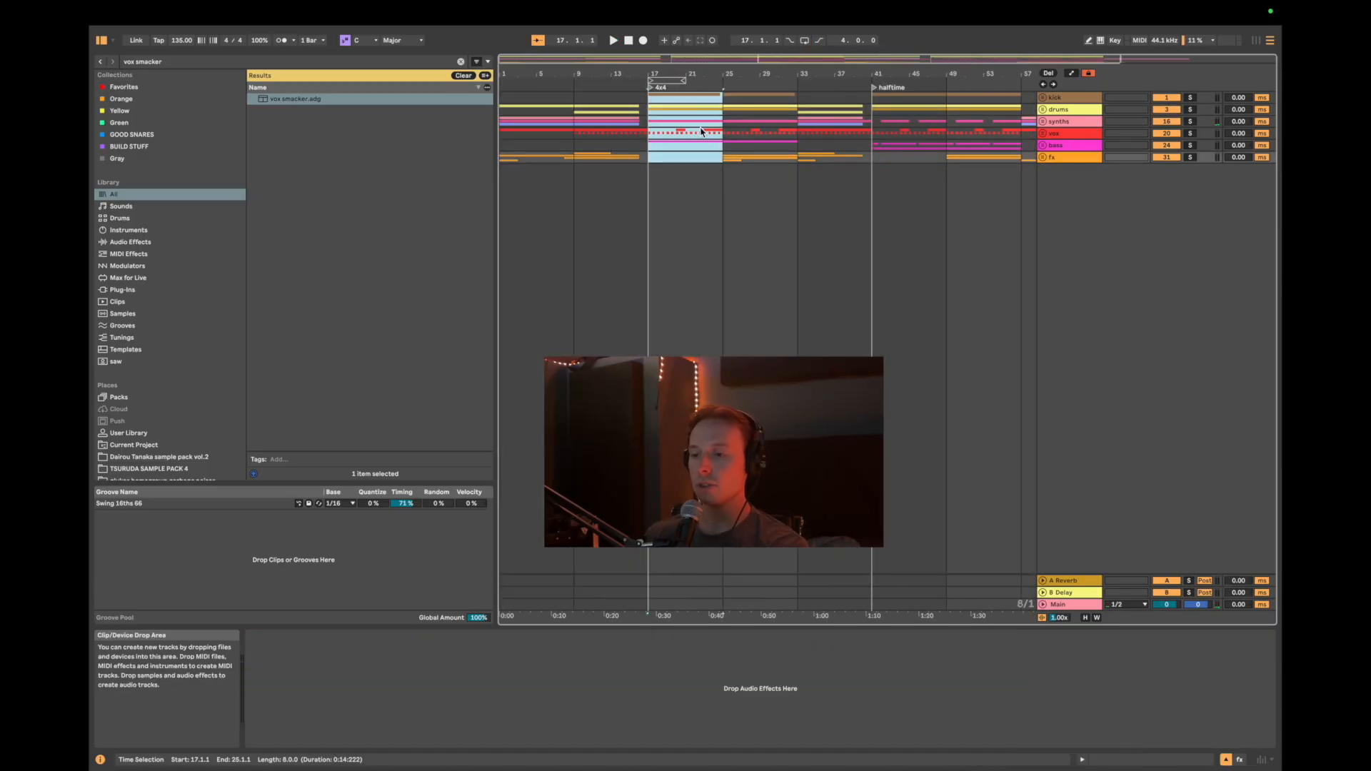
# - Compare the kick and drums tracks by selecting bars 17–25 of the 4x4 section and bars 41–49 of the halftime section
pyautogui.click(652, 112)
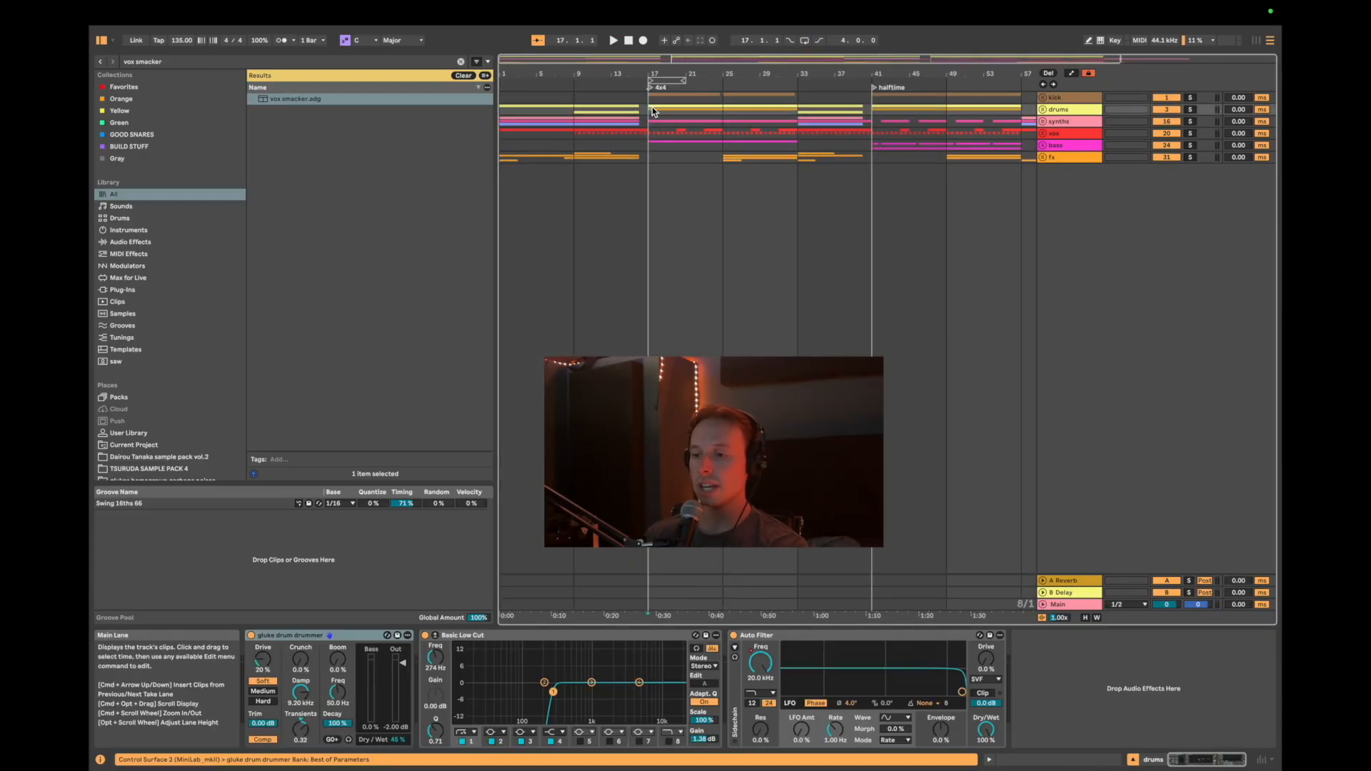
pyautogui.moveTo(647, 108); pyautogui.dragTo(718, 96)
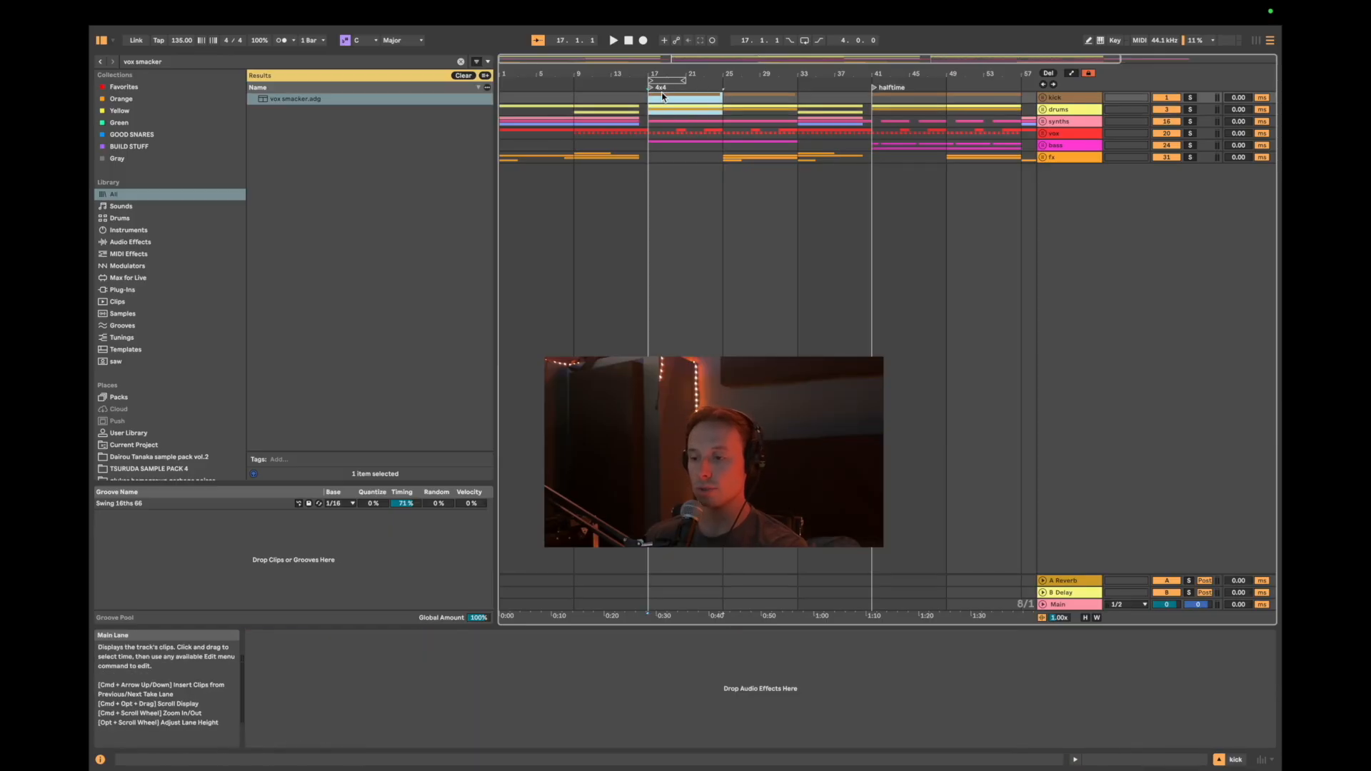
pyautogui.moveTo(913, 100); pyautogui.dragTo(898, 113)
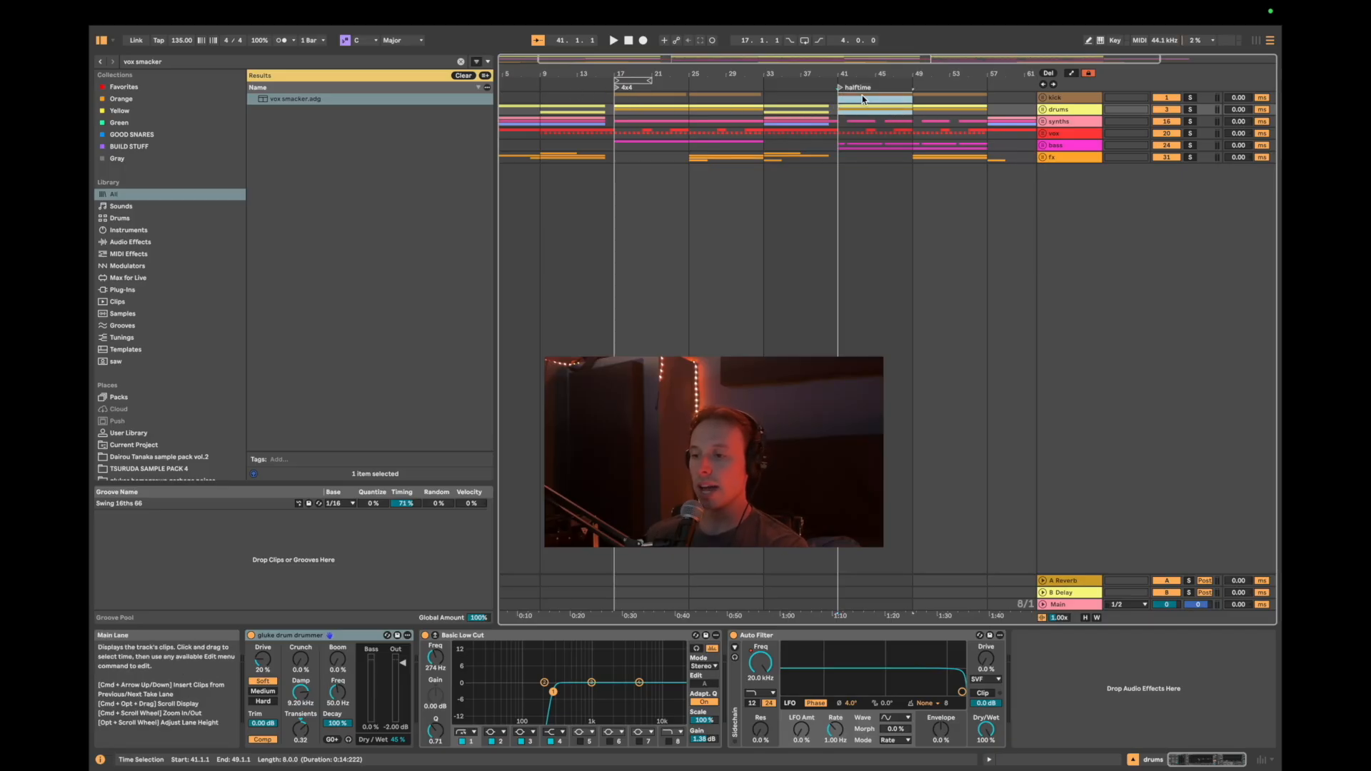
pyautogui.click(833, 94)
# - Unfold the drums and kick groups and examine the kick and clap clips at the start of the halftime section
pyautogui.click(1067, 111)
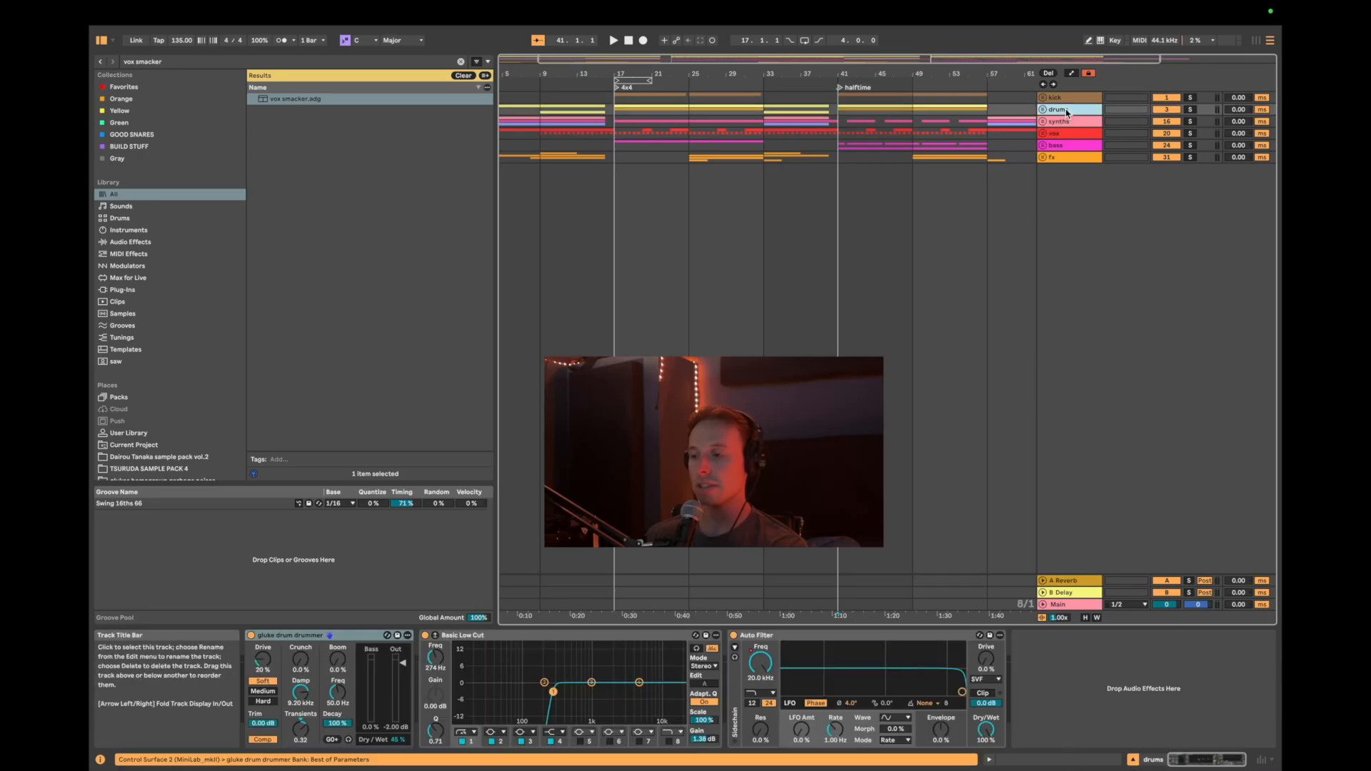
pyautogui.press('Right')
pyautogui.press('Up')
pyautogui.press('Right')
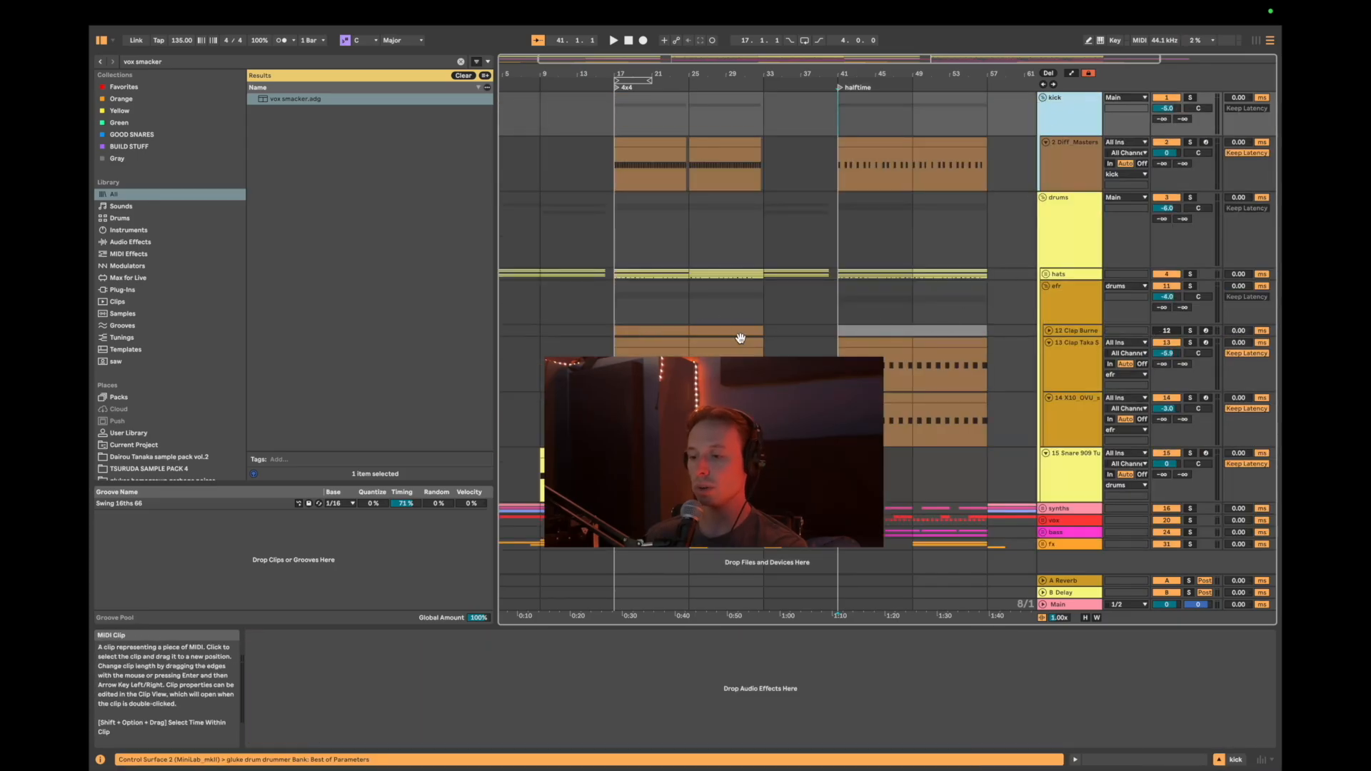
pyautogui.scroll(5, 909, 369)
pyautogui.hscroll(-2, 909, 369)
pyautogui.click(779, 361)
pyautogui.scroll(3, 779, 361)
pyautogui.hscroll(2, 778, 361)
pyautogui.moveTo(724, 361); pyautogui.dragTo(760, 360)
# - Isolate the second half of bar 41 in the kick clip and duplicate it repeatedly across the following halftime bars
pyautogui.click(758, 166)
pyautogui.press('super+e')
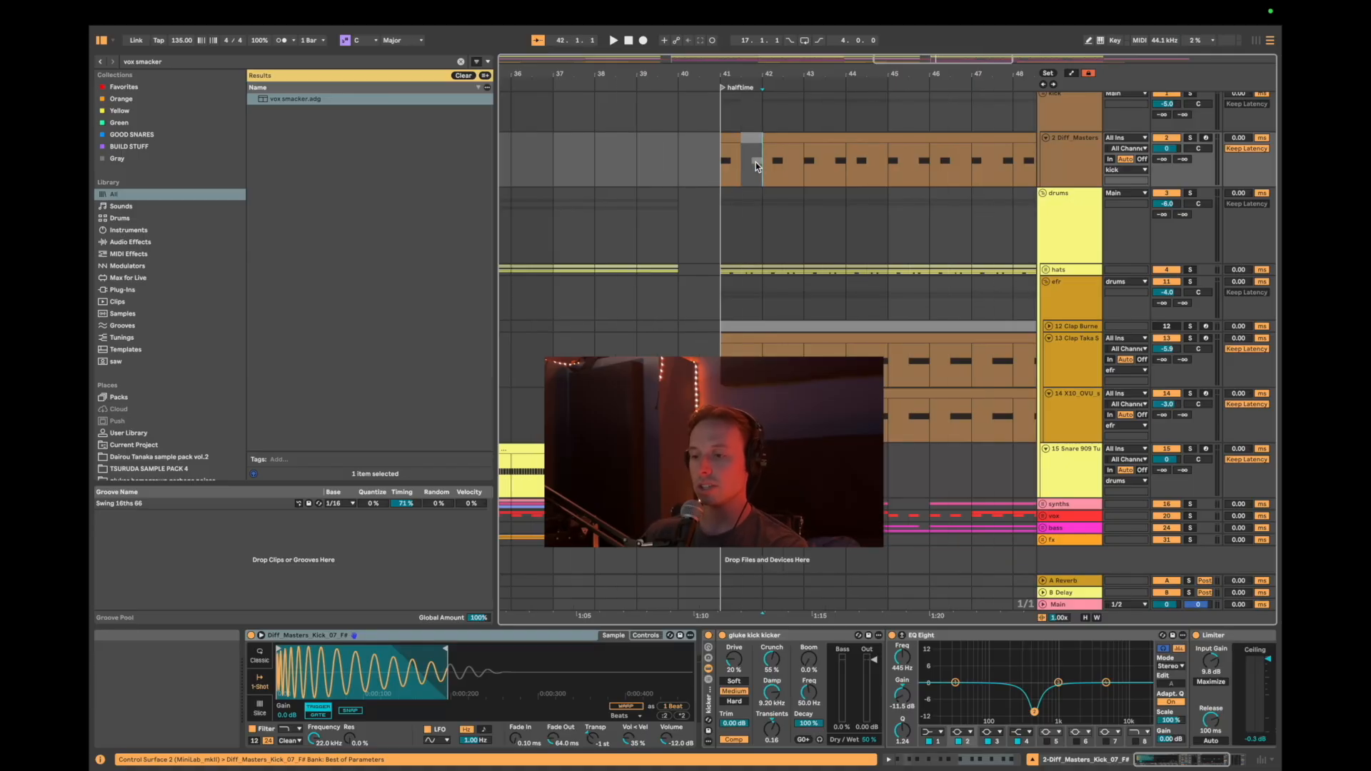
pyautogui.press('super+d')
pyautogui.press('super+d')
pyautogui.press('super+d')
# - Solo the kick and drums groups and play the halftime section from bar 41
pyautogui.click(729, 161)
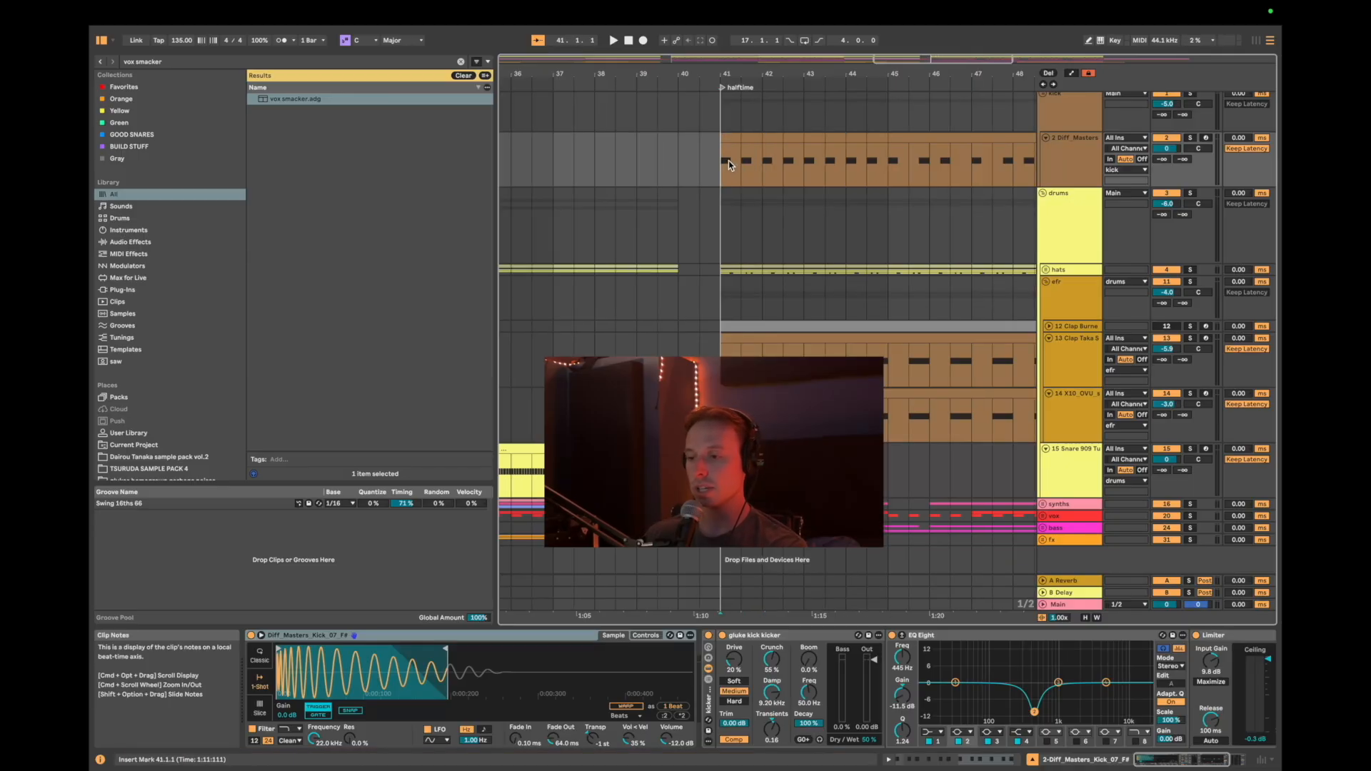
pyautogui.click(1037, 147)
pyautogui.click(1049, 241)
pyautogui.press('space')
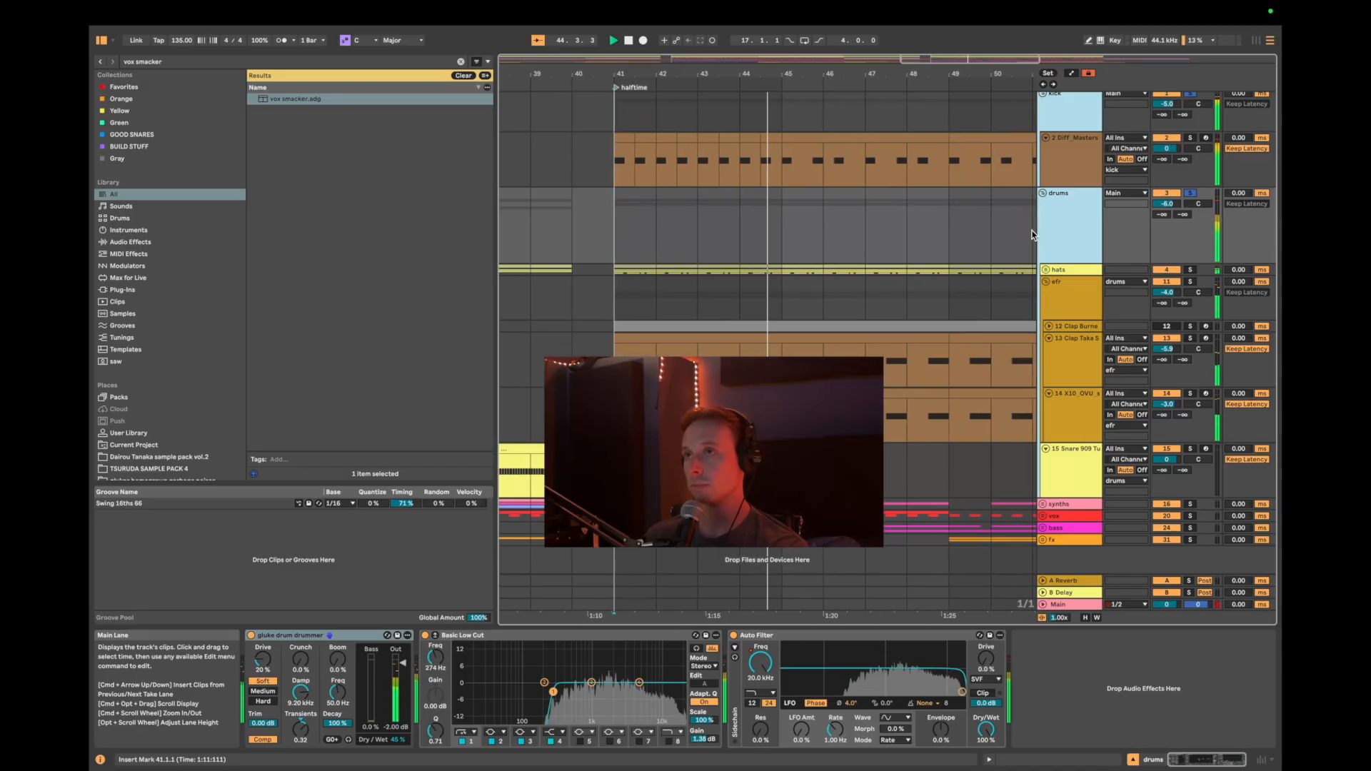
pyautogui.press('space')
# - Select bars 41–45 of the kick clips, and the same bars of the clap and snare clips, to examine their patterns
pyautogui.click(765, 166)
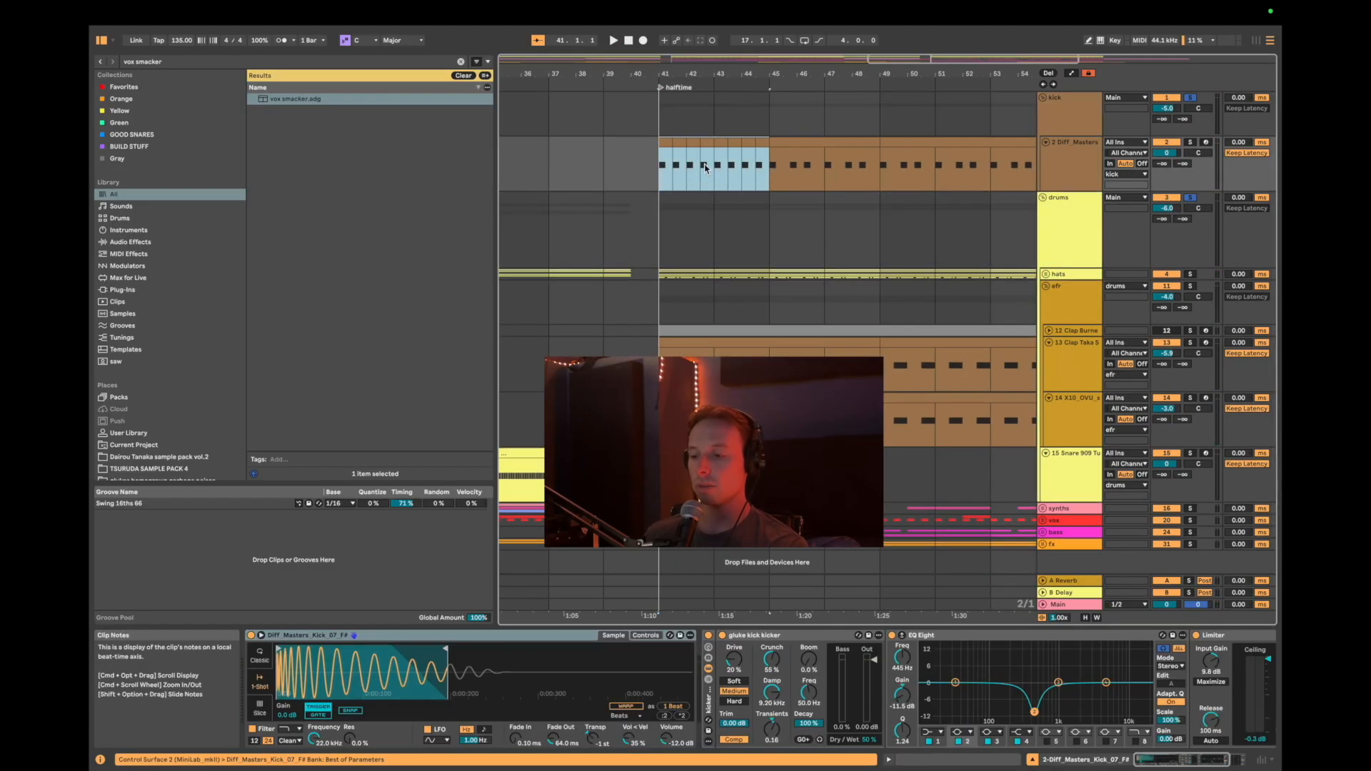
pyautogui.click(643, 171)
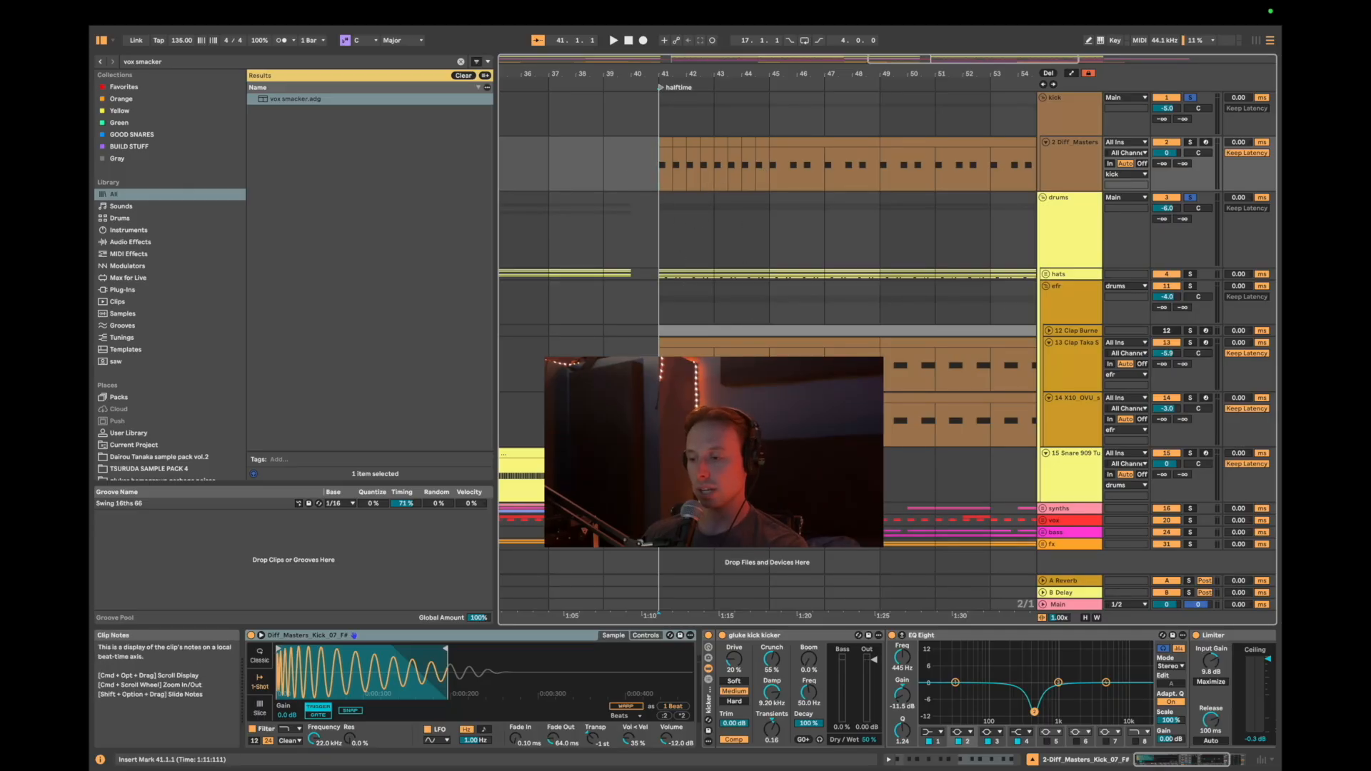
pyautogui.moveTo(661, 372); pyautogui.dragTo(770, 421)
pyautogui.press('+')
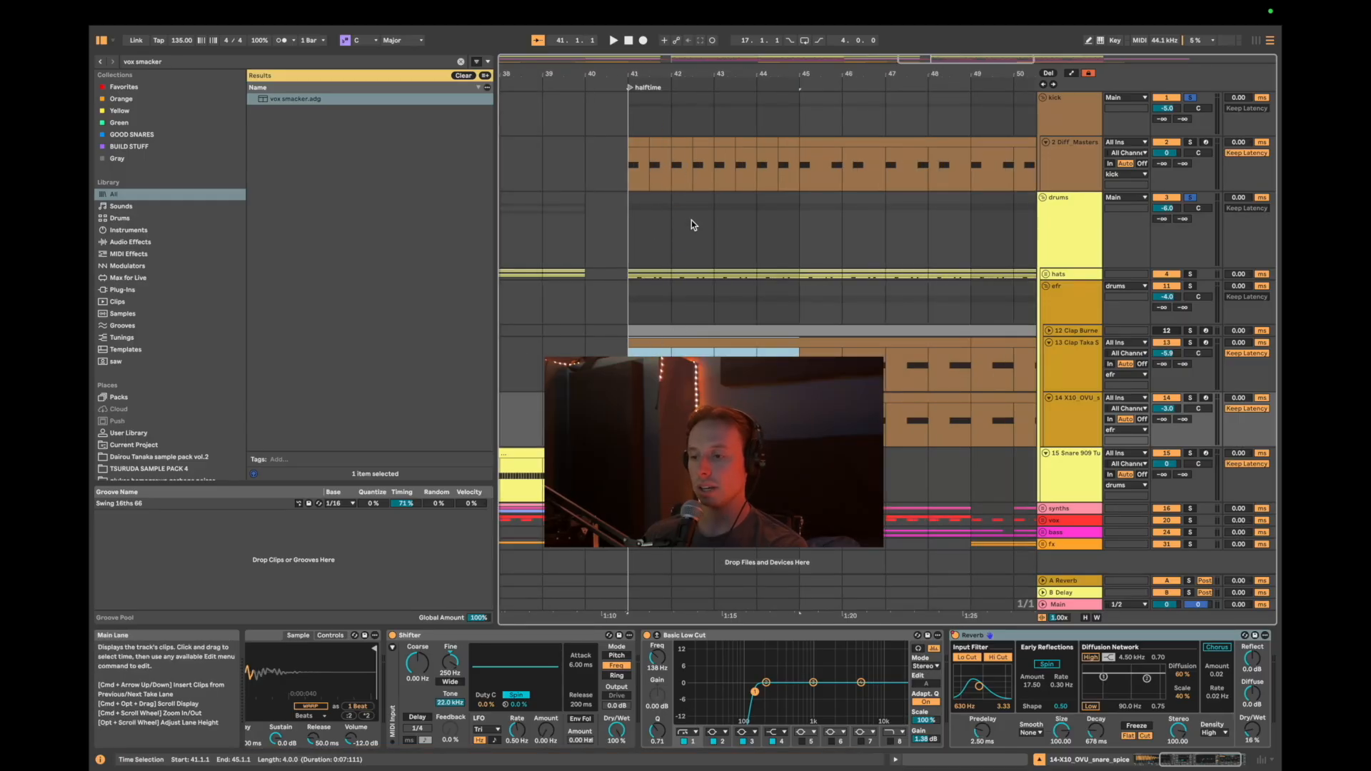
# - Undo the kick duplication in the halftime section and select bars 41–45 of the clap clip
pyautogui.click(633, 160)
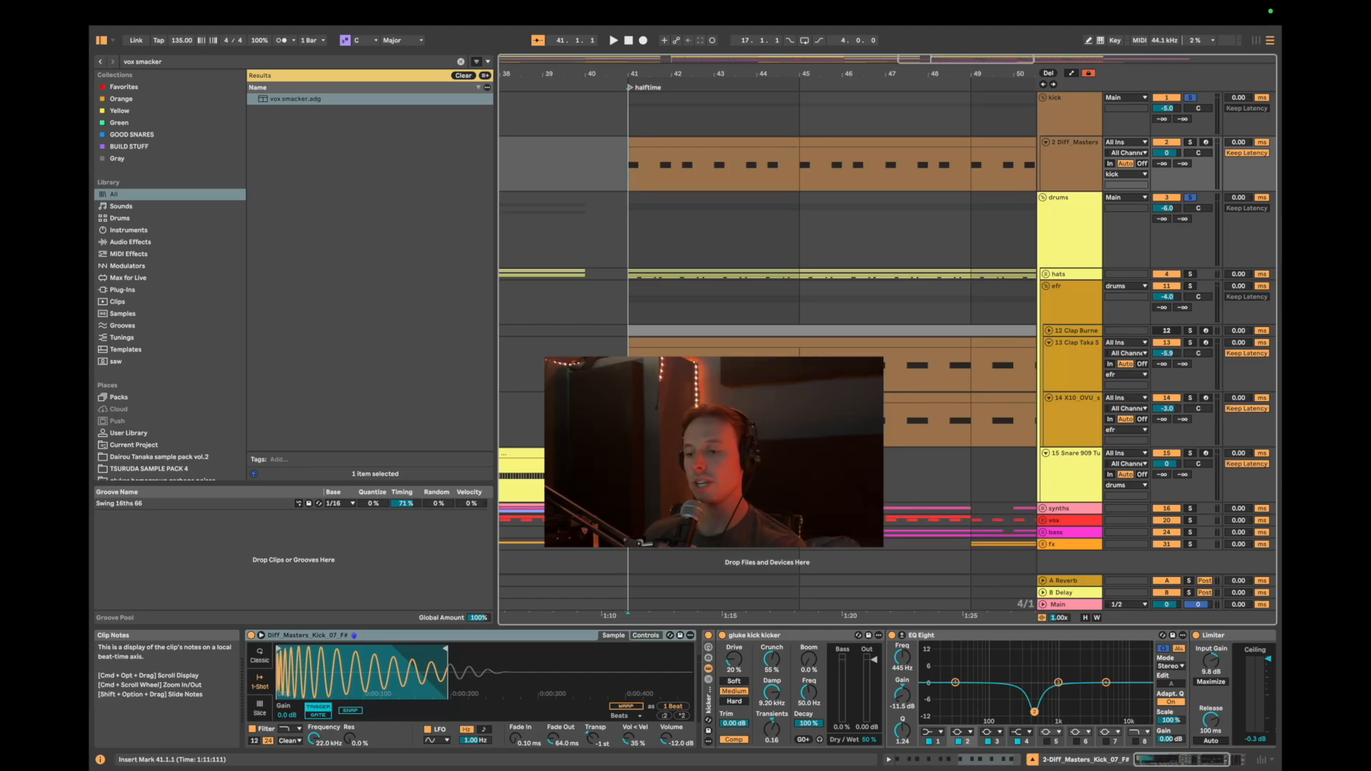
pyautogui.click(715, 374)
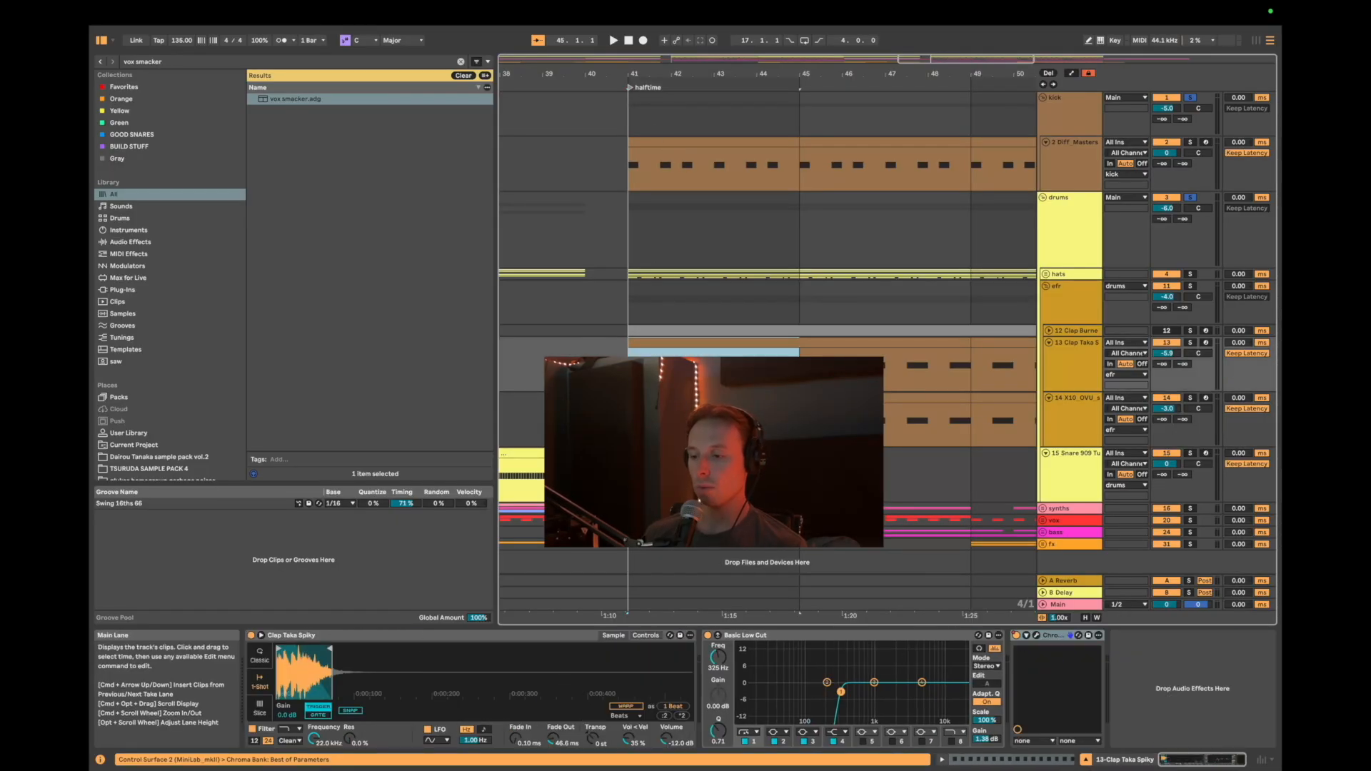
pyautogui.keyDown('shift'); pyautogui.click(714, 398); pyautogui.keyUp('shift')
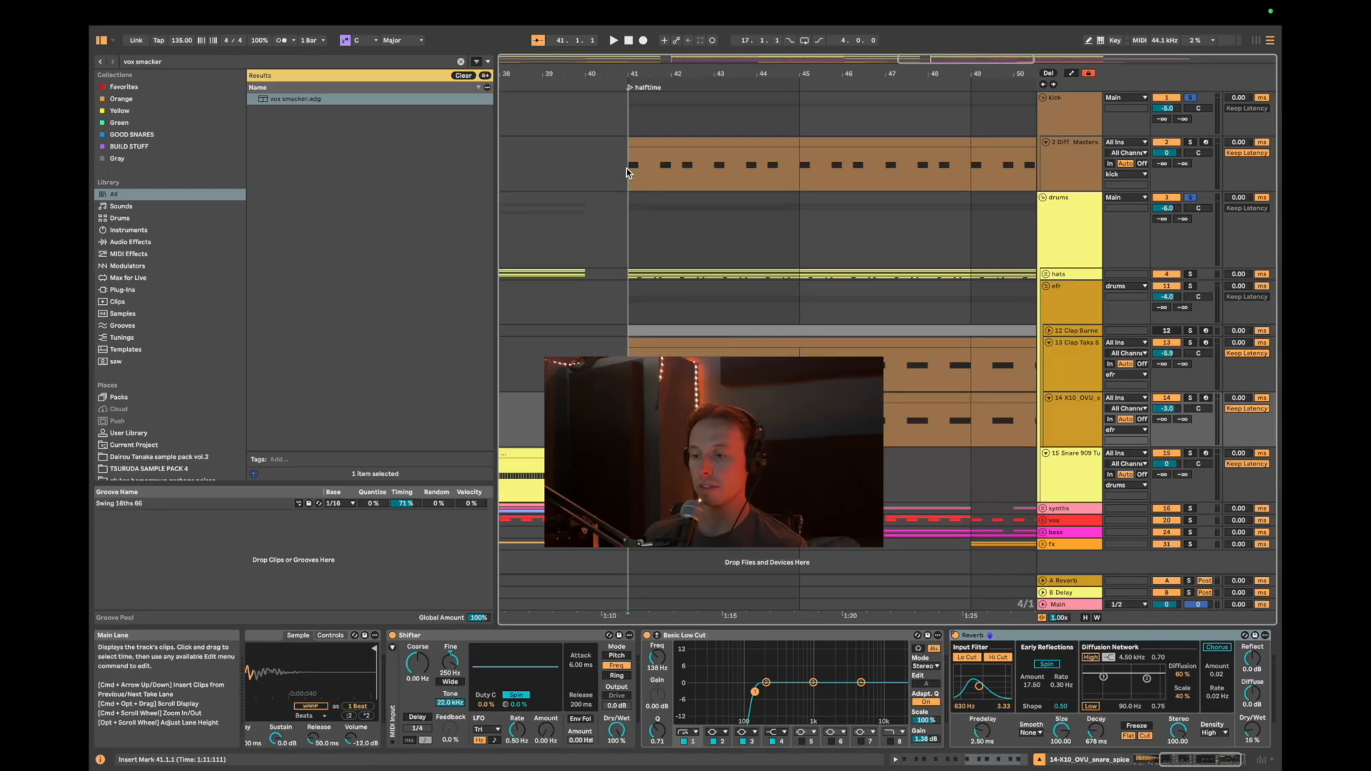
# - Loop bars 41–45 of the halftime section and play them back
pyautogui.moveTo(627, 168); pyautogui.dragTo(756, 172)
pyautogui.press('super+l')
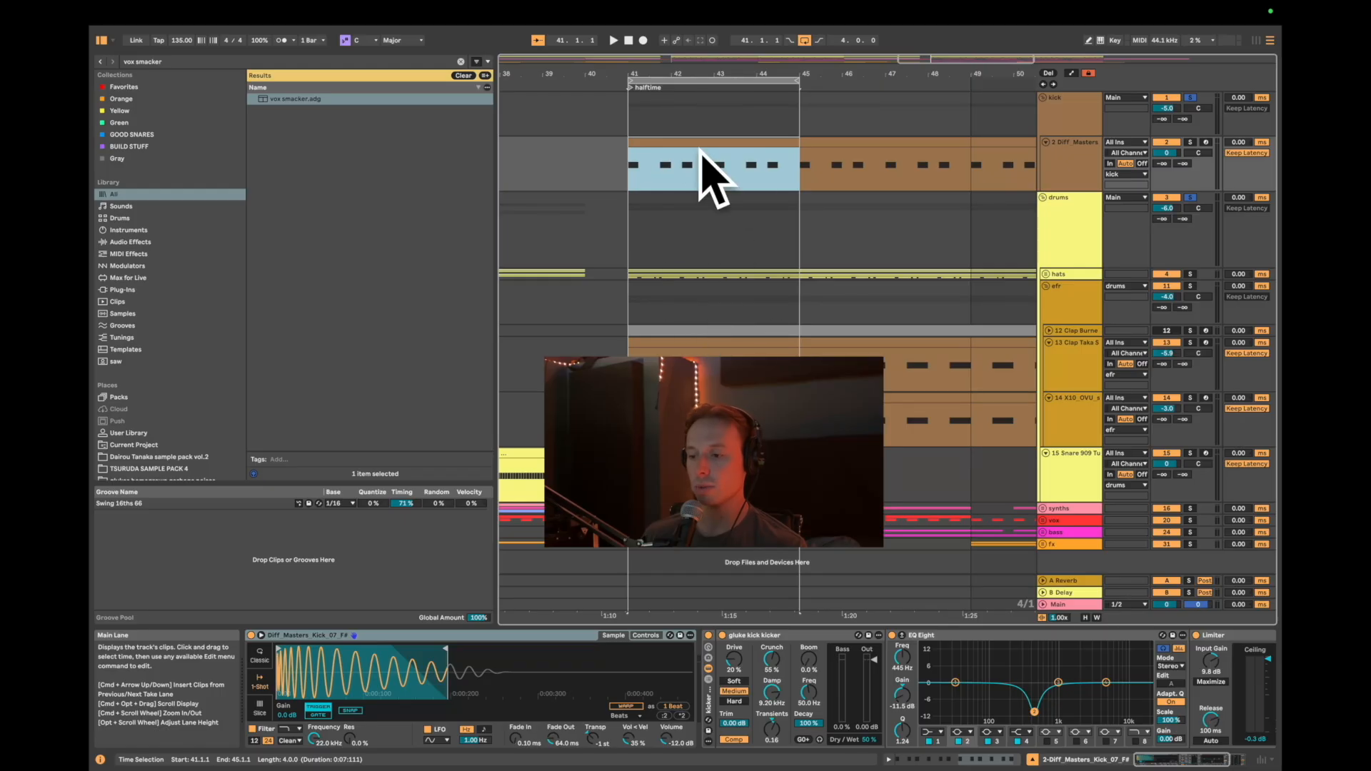
pyautogui.press('space')
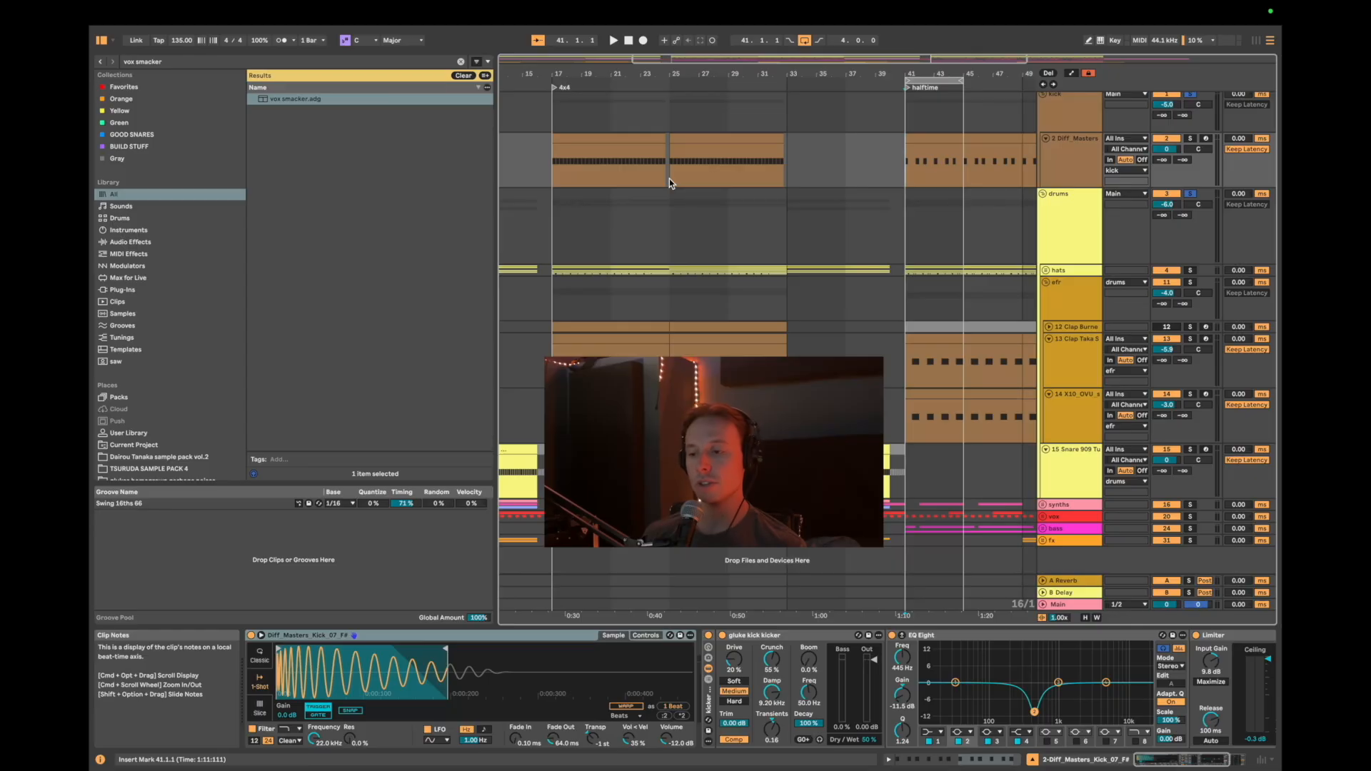
# - Select bars 41–45 across the kick, drums, hats, clap and snare tracks at the start of the halftime section
pyautogui.hscroll(2, 670, 179)
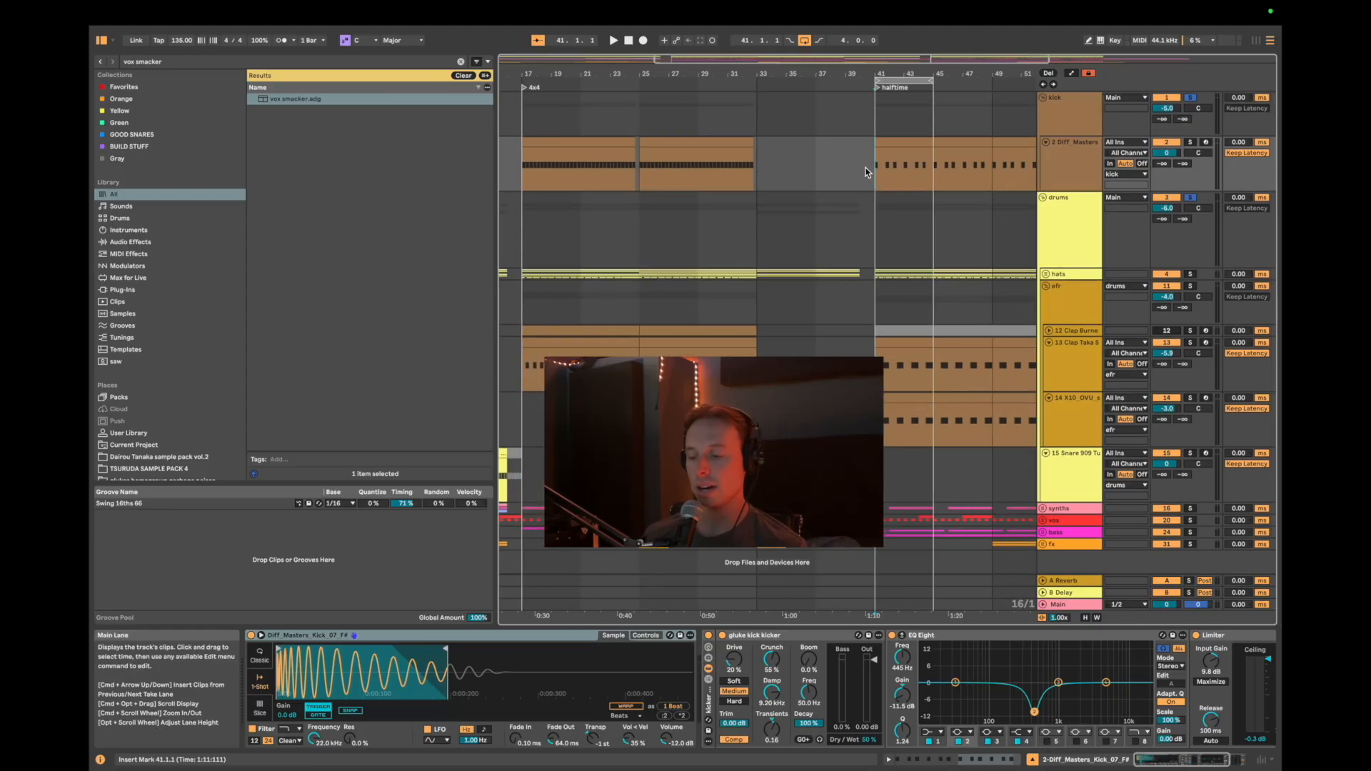
pyautogui.moveTo(878, 170); pyautogui.dragTo(929, 280)
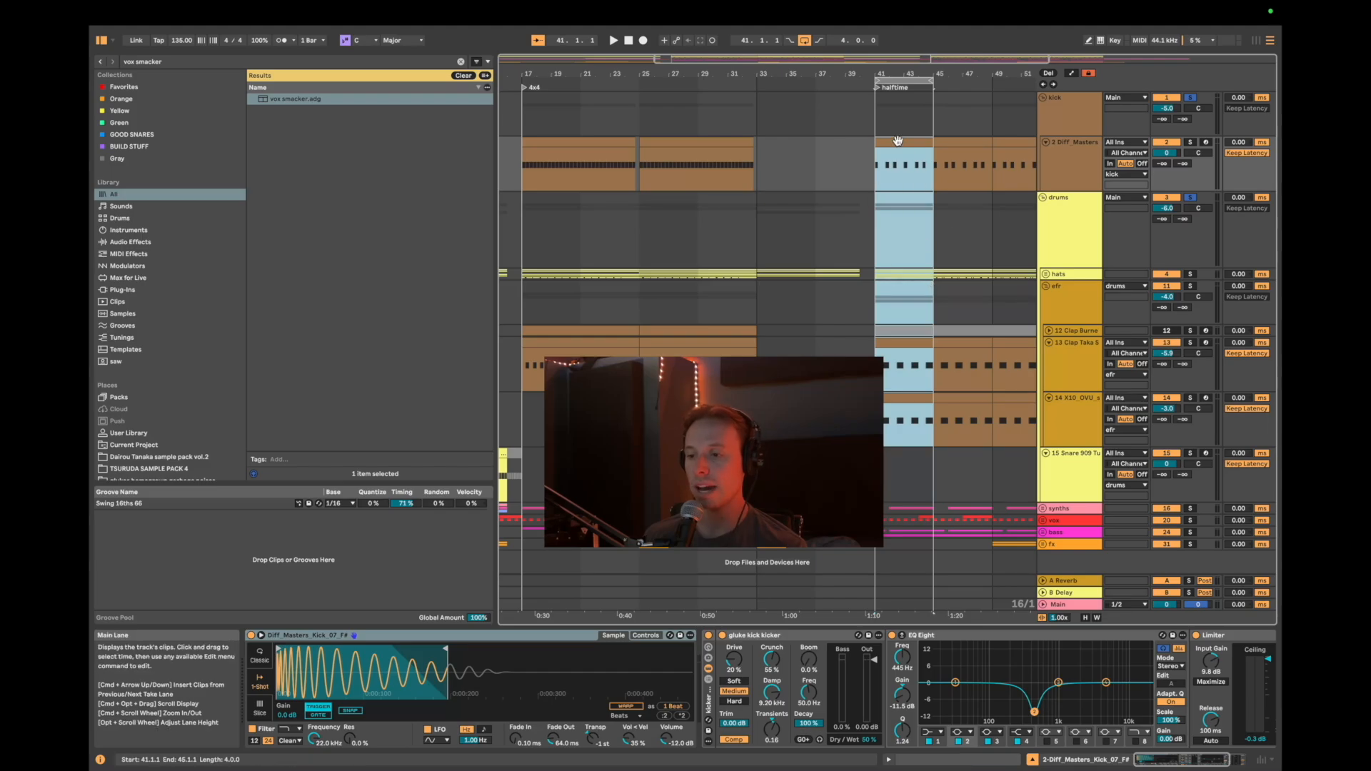
pyautogui.hscroll(1, 940, 193)
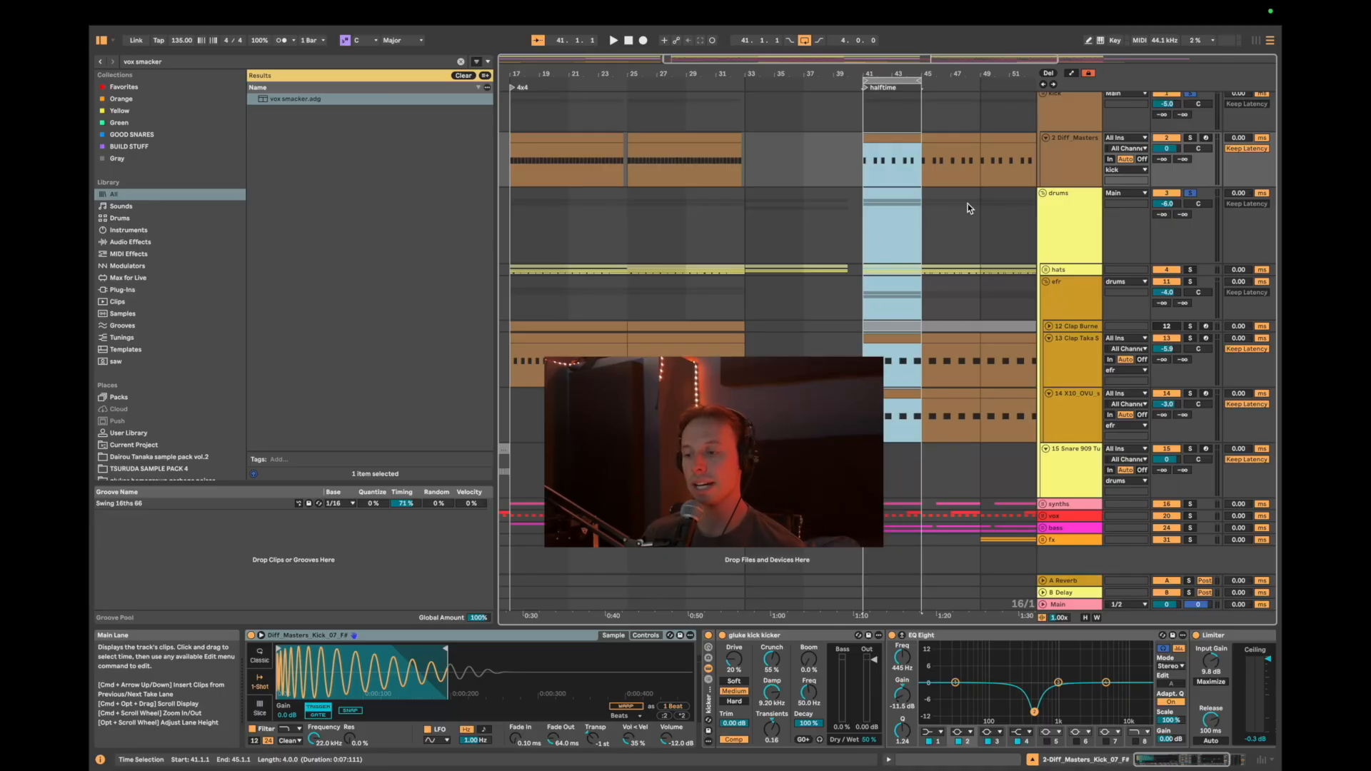
# - Collapse the drums and kick groups and place the insert marker at bar 33 on the synths track
pyautogui.click(1095, 224)
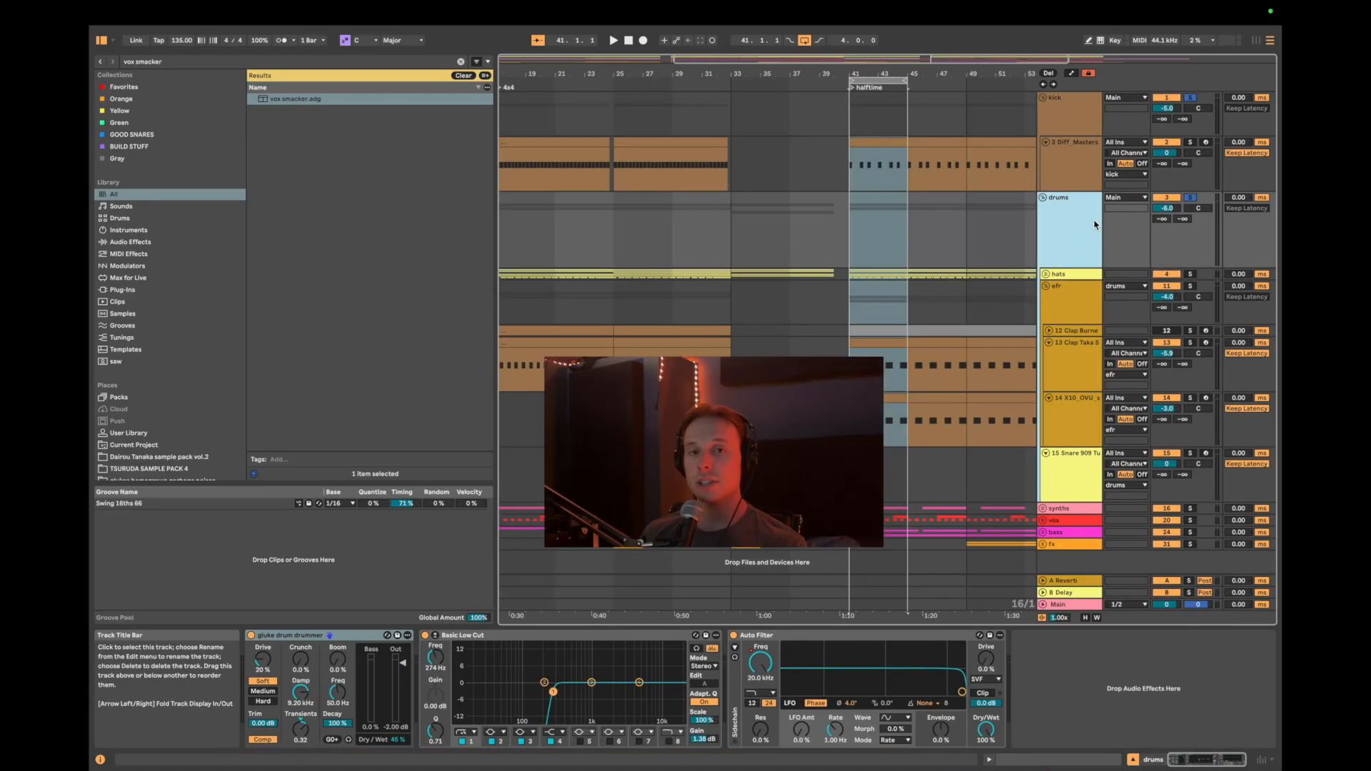
pyautogui.press('Left')
pyautogui.press('Up')
pyautogui.press('Up')
pyautogui.press('Left')
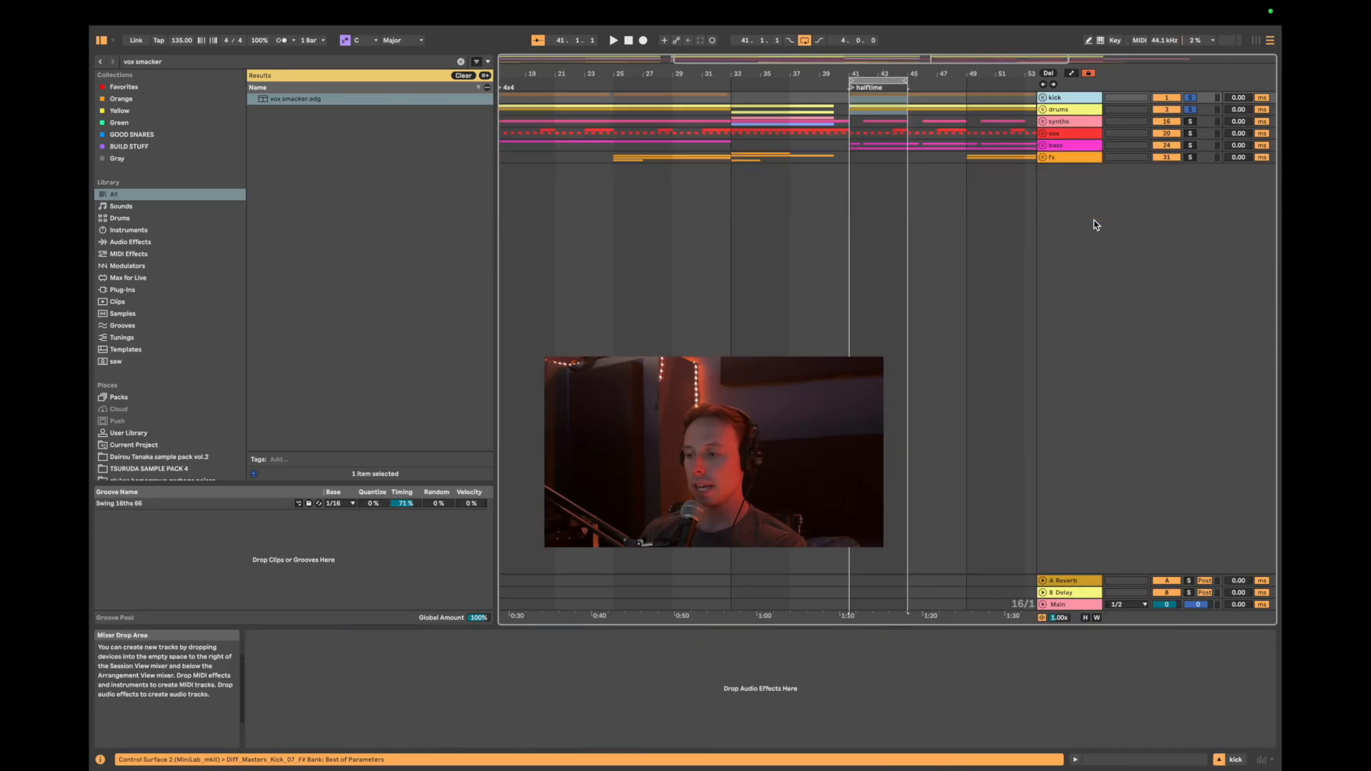
pyautogui.hscroll(-3, 805, 151)
pyautogui.click(709, 126)
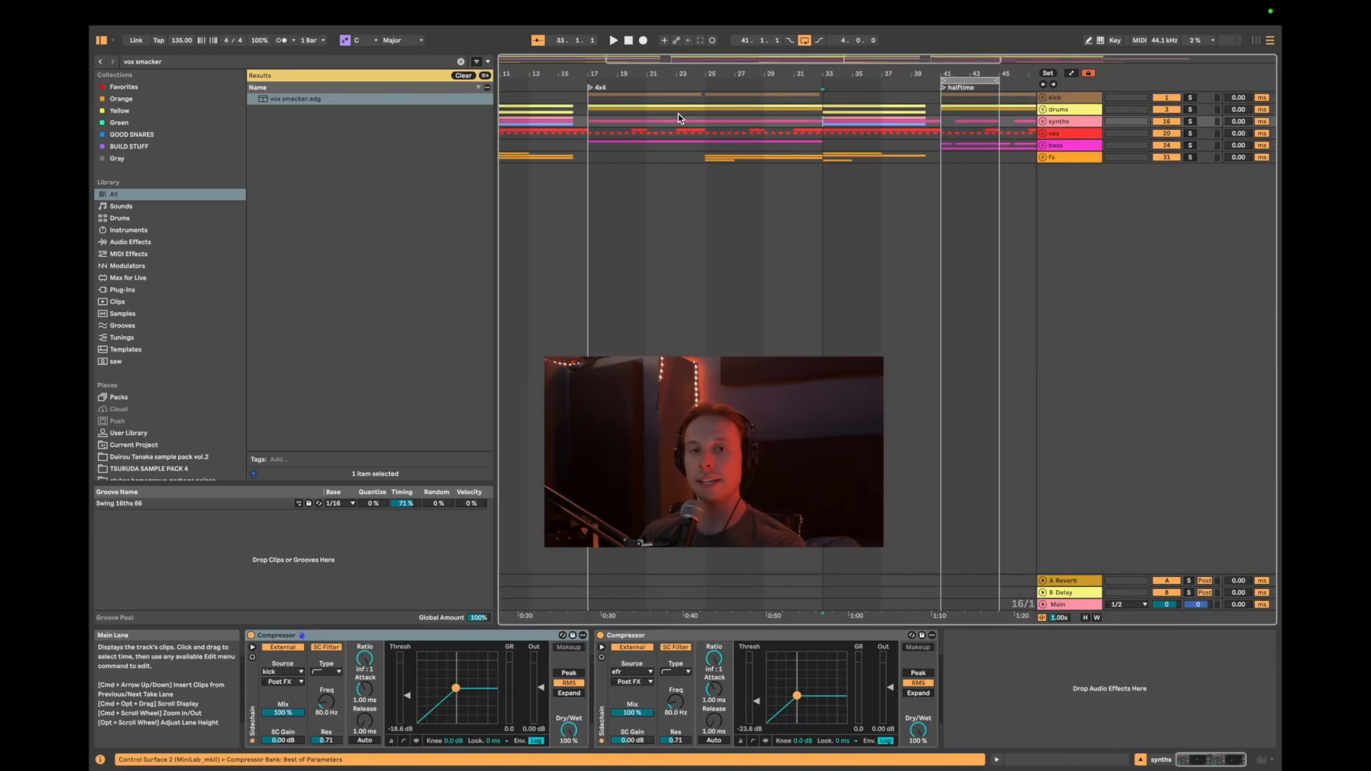
# - Unfold the kick group and its kick track to show the clips in the 4x4 section
pyautogui.click(615, 95)
pyautogui.hscroll(2, 834, 114)
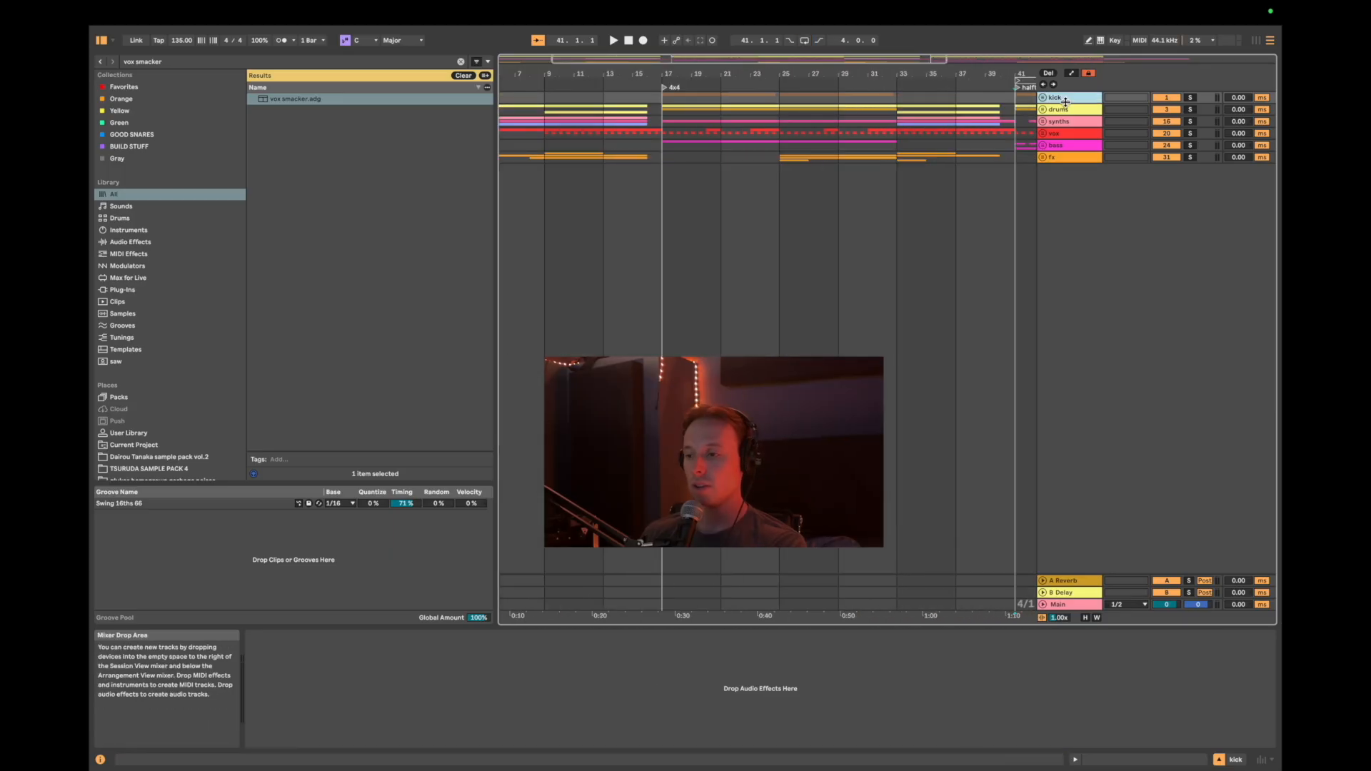
pyautogui.press('Right')
pyautogui.press('Down')
pyautogui.press('Right')
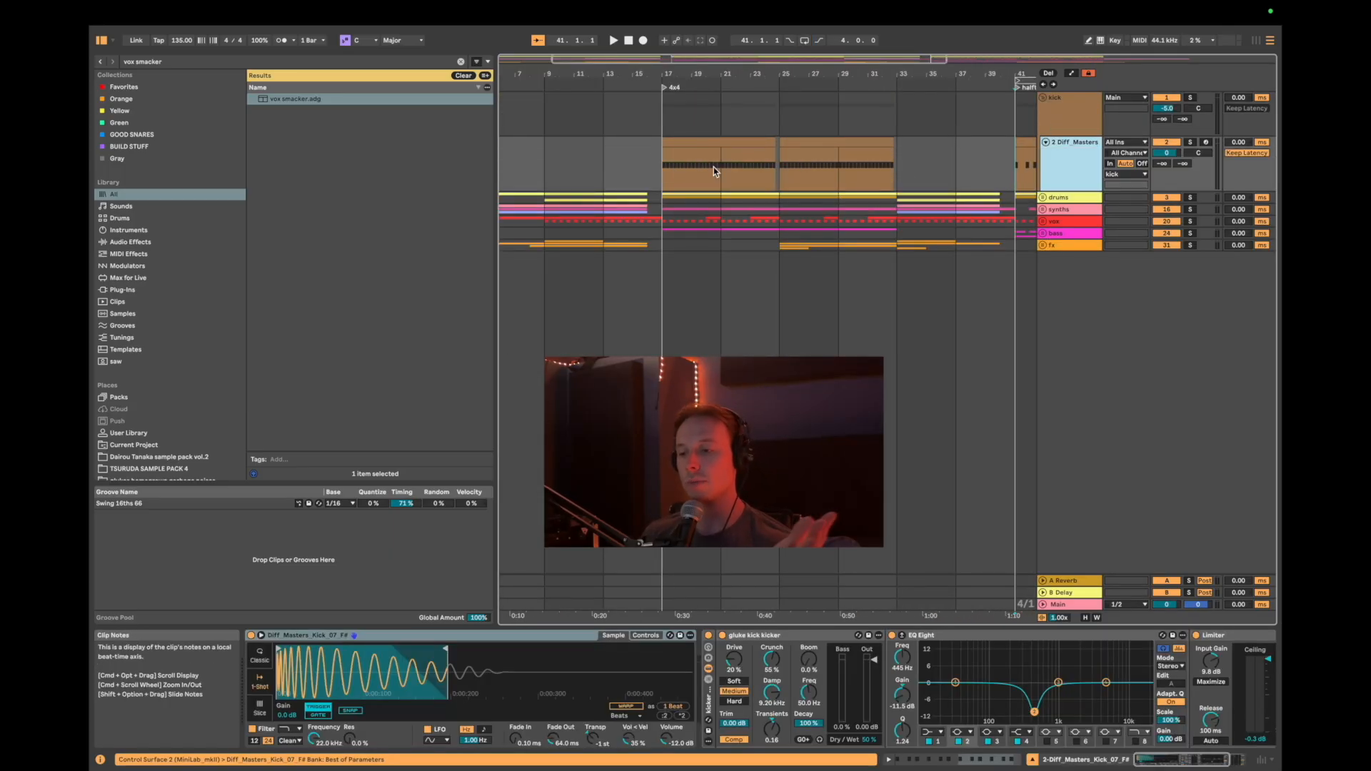
# - Fold the kick track, unfold the drums group with hats folded, and place the insert marker at bar 17 on the Clap Taka Spiky track
pyautogui.press('Left')
pyautogui.press('Down')
pyautogui.press('Right')
pyautogui.press('Down')
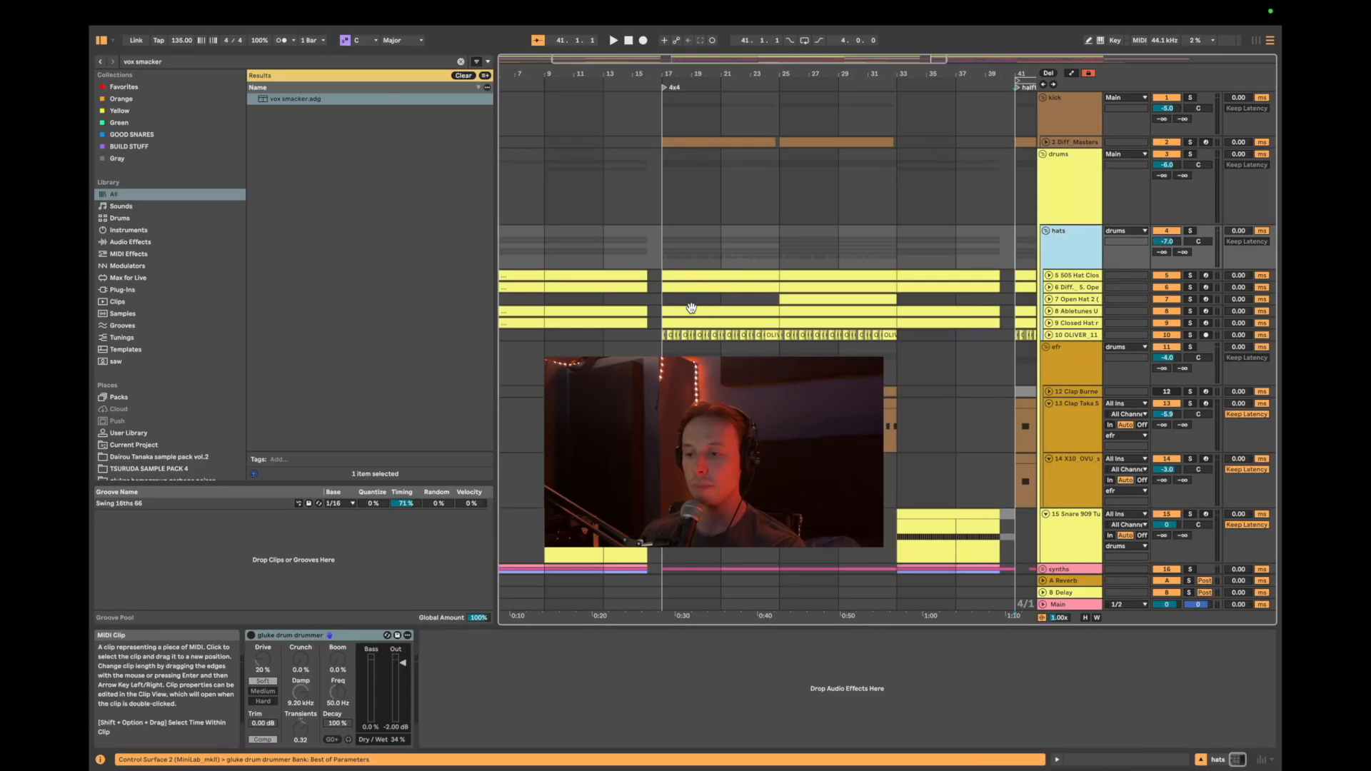
pyautogui.press('Left')
pyautogui.click(775, 319)
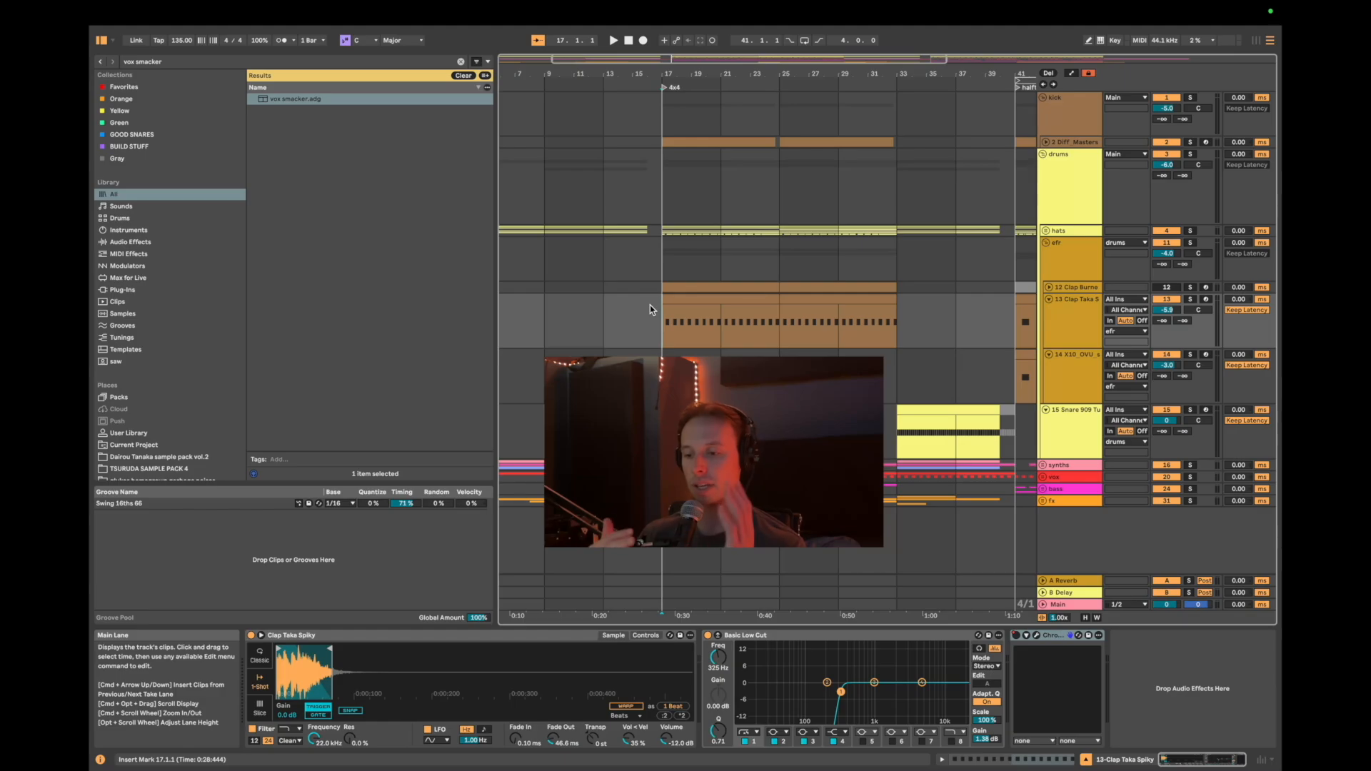
# - Collapse the drums and kick groups
pyautogui.click(1043, 154)
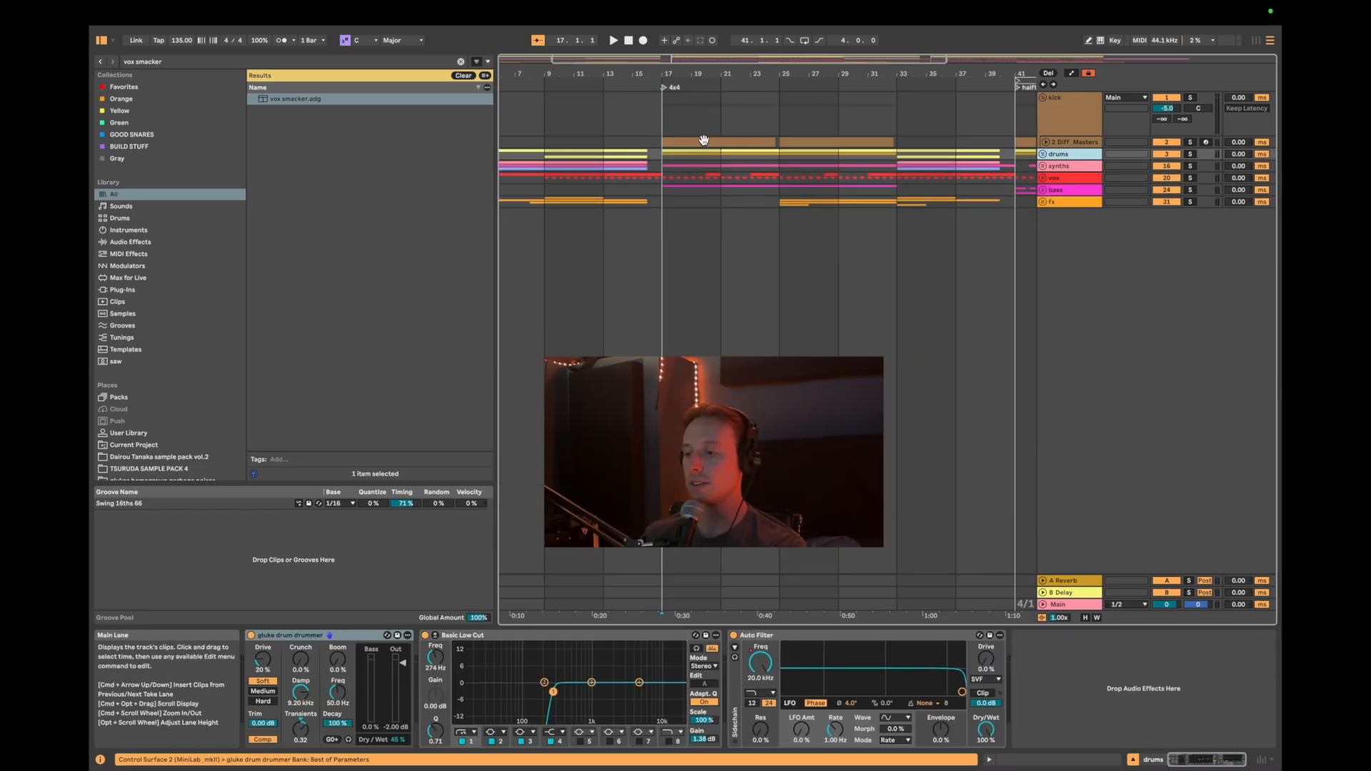
pyautogui.click(1093, 125)
pyautogui.press('Left')
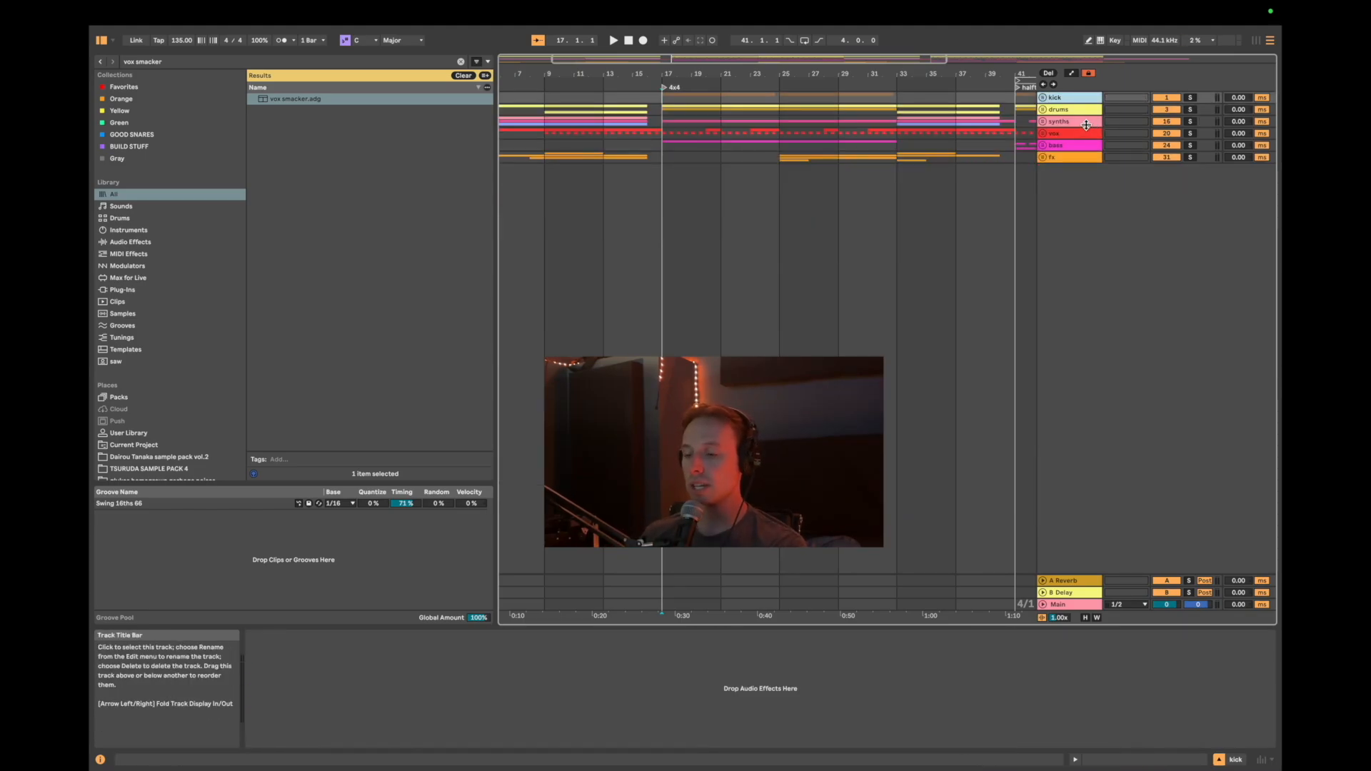
# - Unfold the synths group to show its clips in the 4x4 section from bar 17
pyautogui.click(1087, 133)
pyautogui.press('Right')
pyautogui.press('Left')
pyautogui.press('Up')
pyautogui.press('Right')
pyautogui.scroll(2, 645, 217)
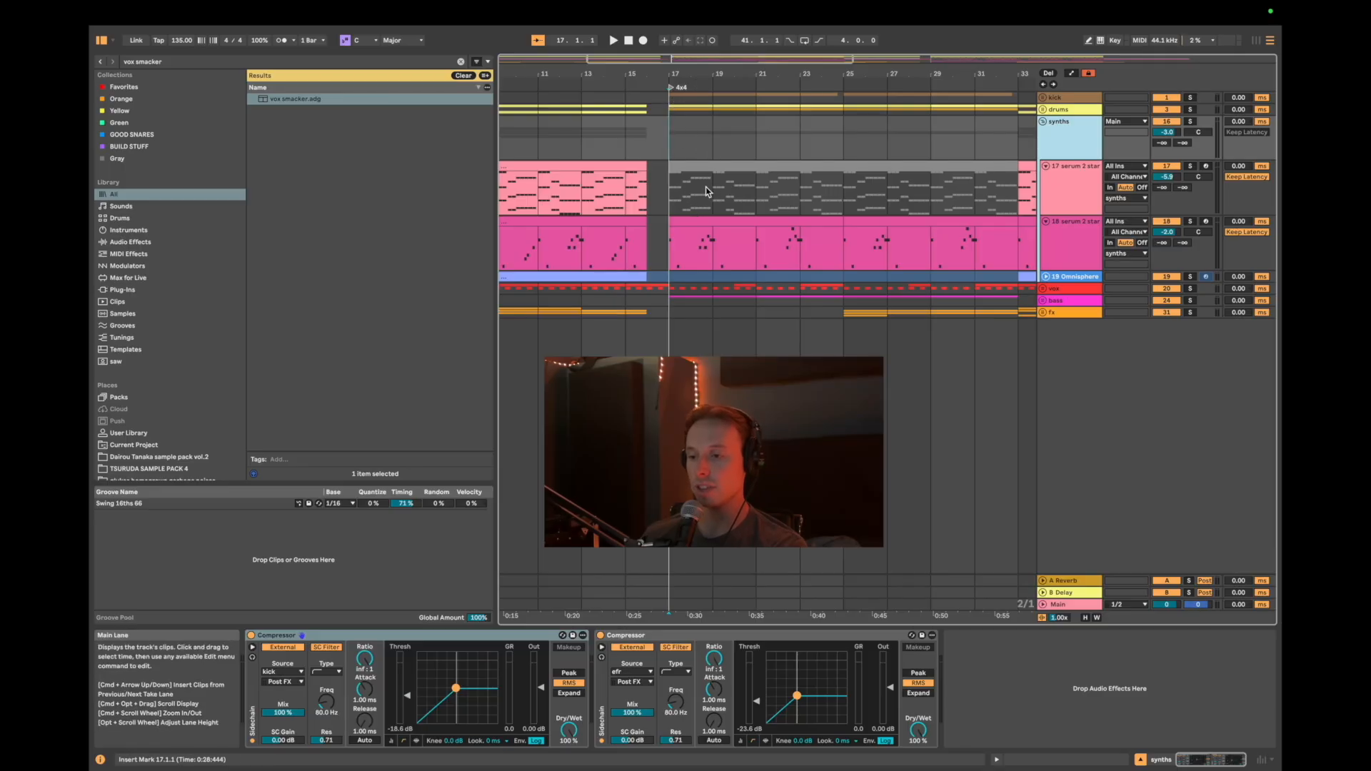
# - Unfold the bass group, select the track 25 Serum bass clip at bars 17–25, and play it soloed
pyautogui.click(1043, 301)
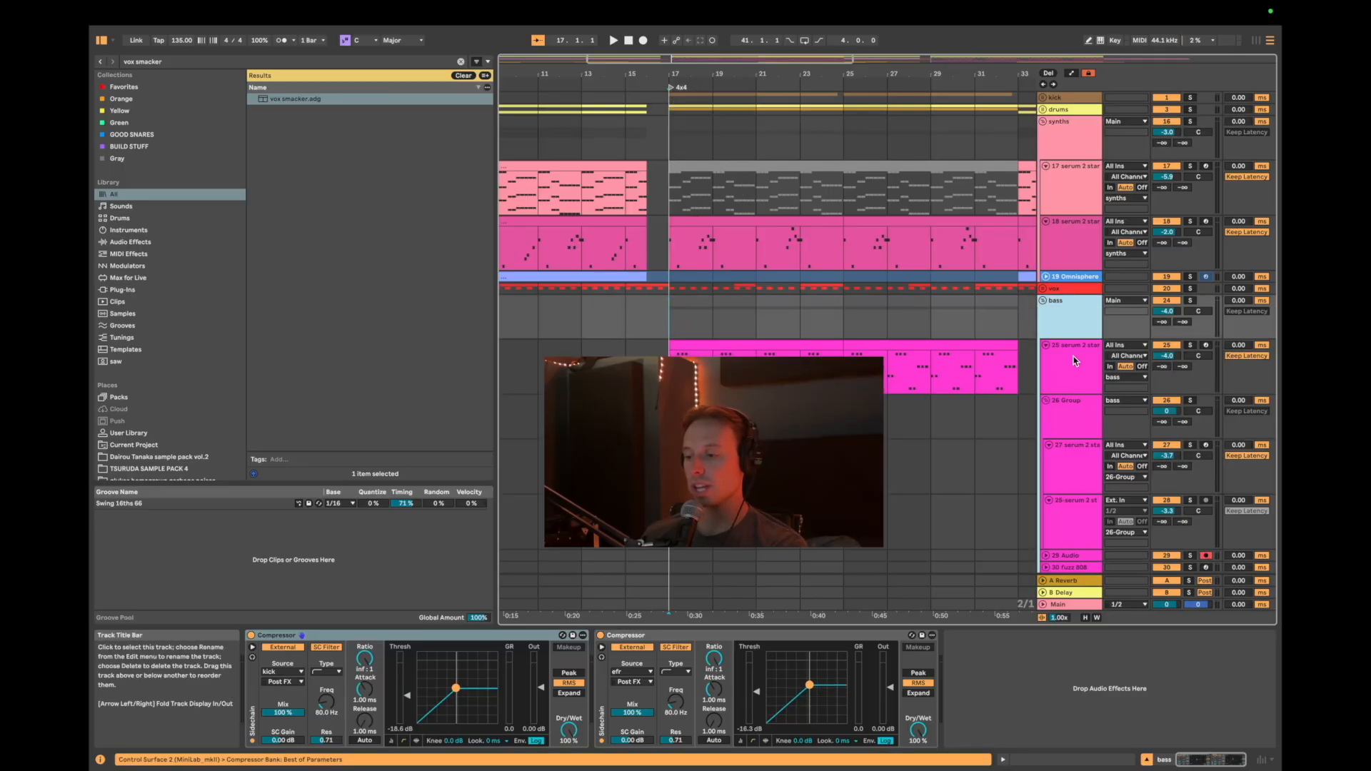
pyautogui.click(1075, 353)
pyautogui.click(693, 349)
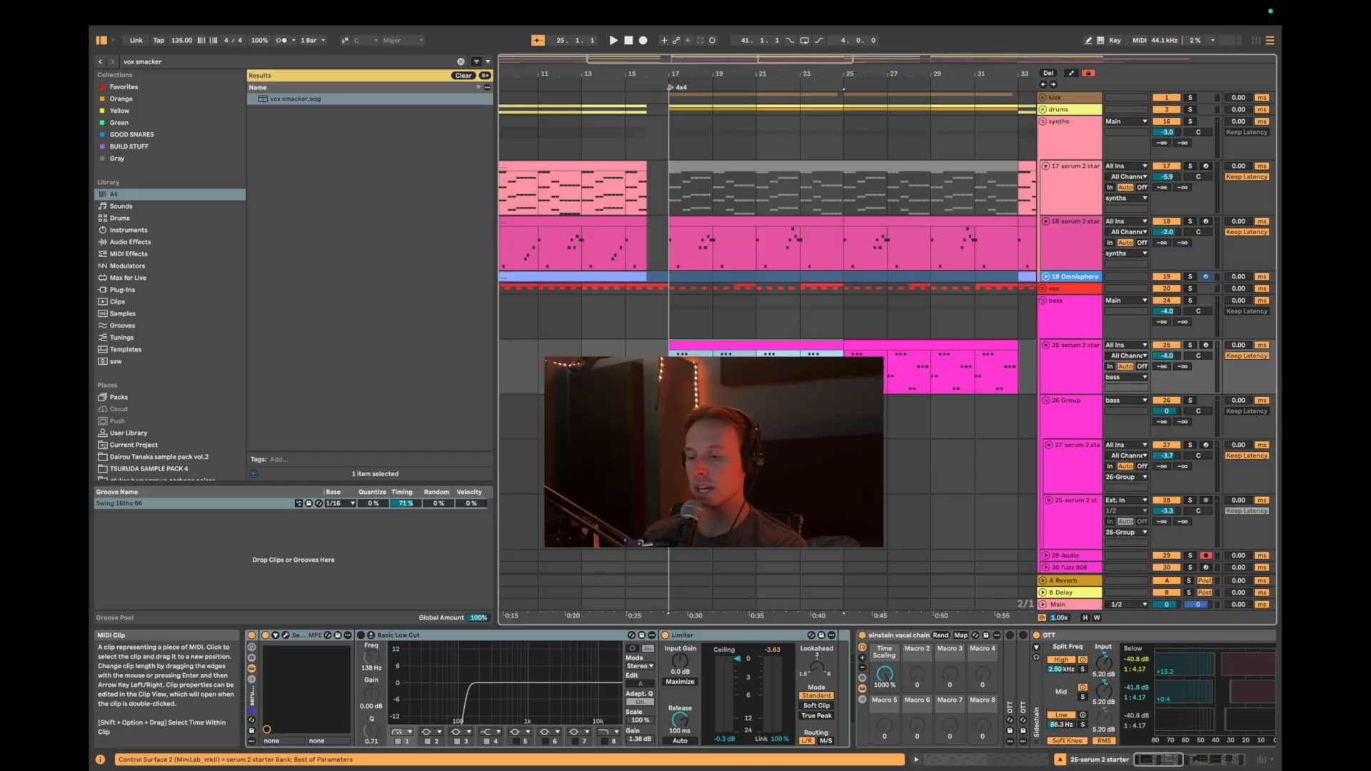
pyautogui.press('space')
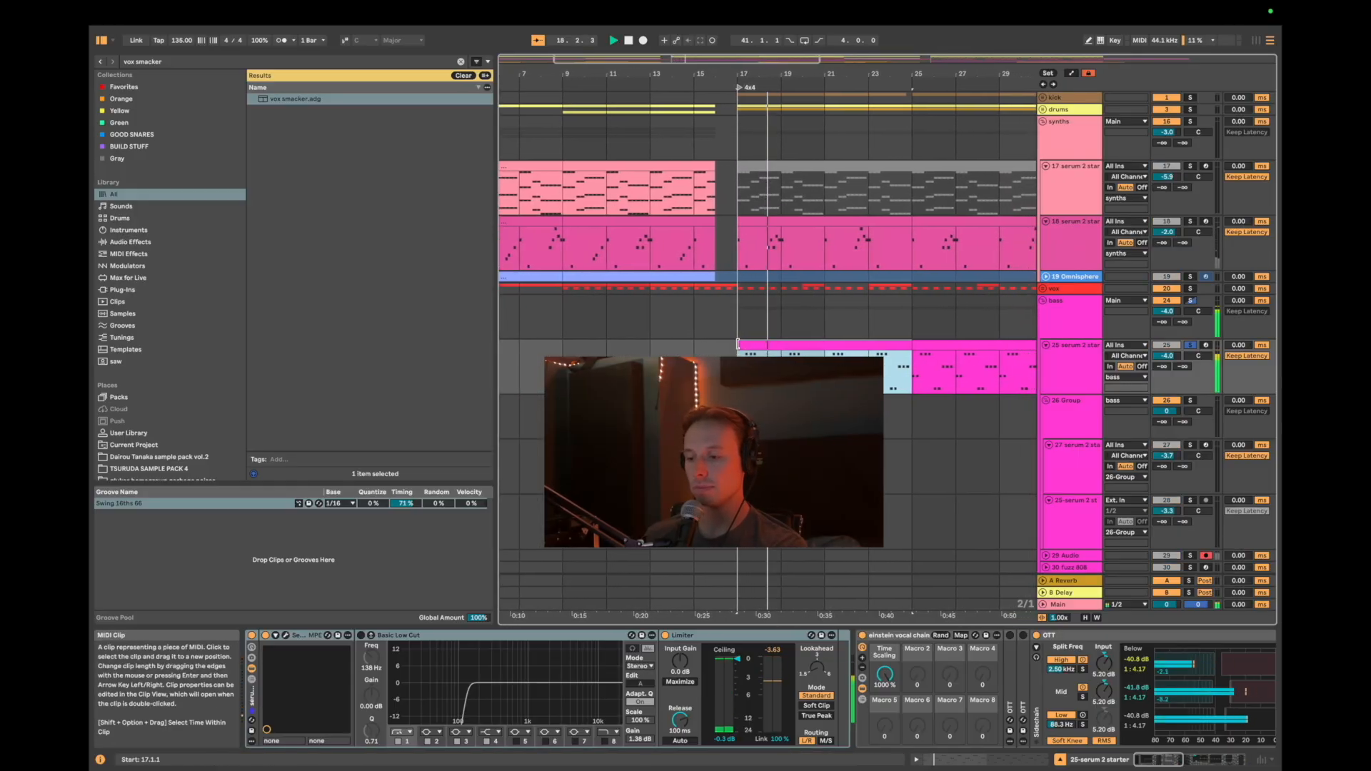
pyautogui.press('space')
# - Solo the track 18 Serum synth and play its clip from bar 17
pyautogui.click(1072, 227)
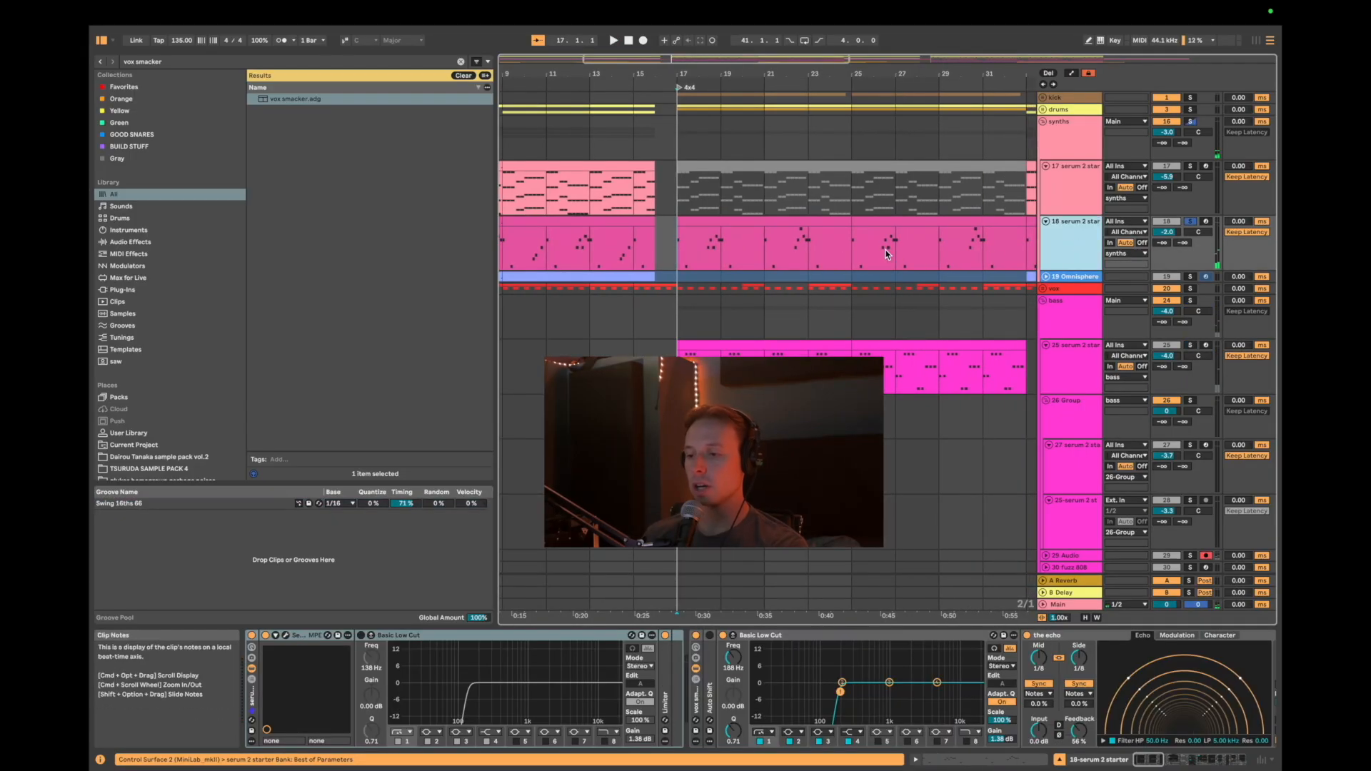
pyautogui.moveTo(675, 241); pyautogui.dragTo(896, 243)
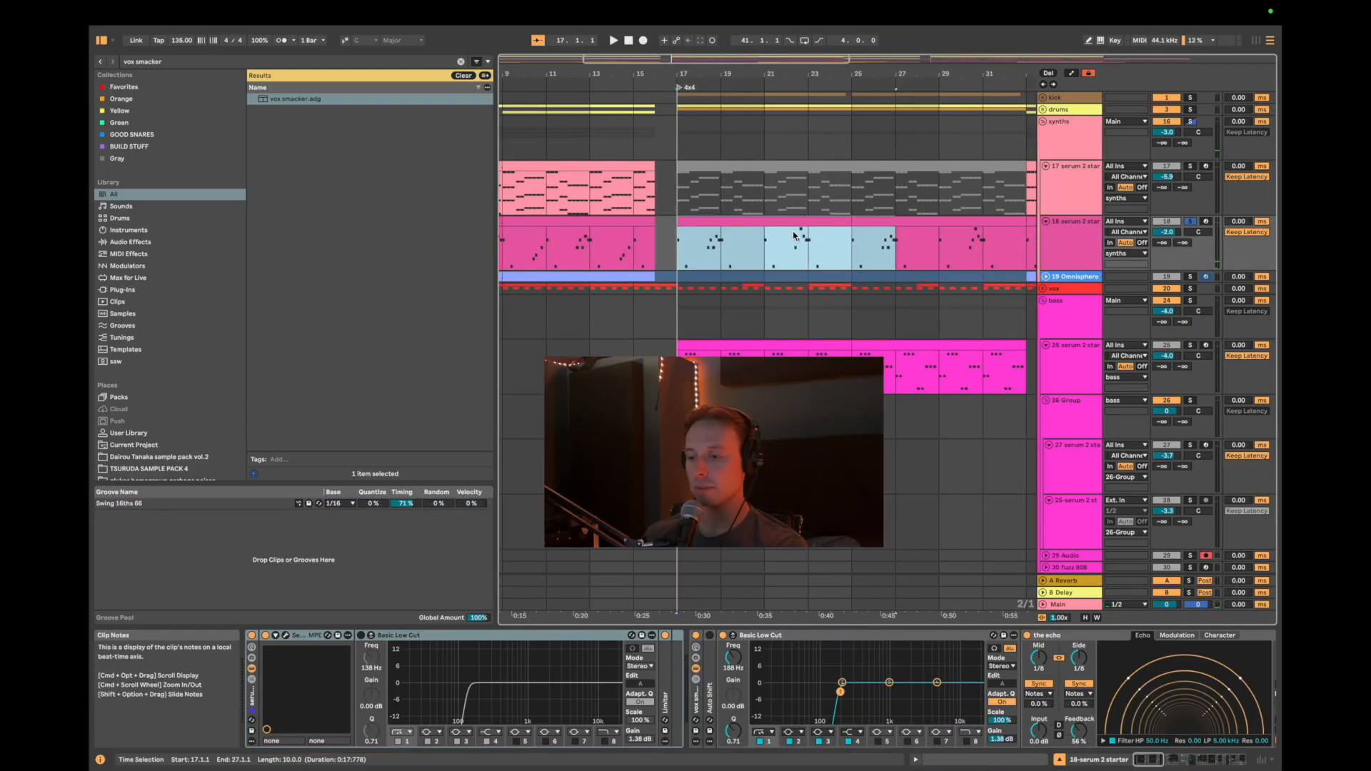
pyautogui.scroll(5, 683, 238)
pyautogui.click(683, 238)
pyautogui.press('space')
pyautogui.scroll(-4, 683, 243)
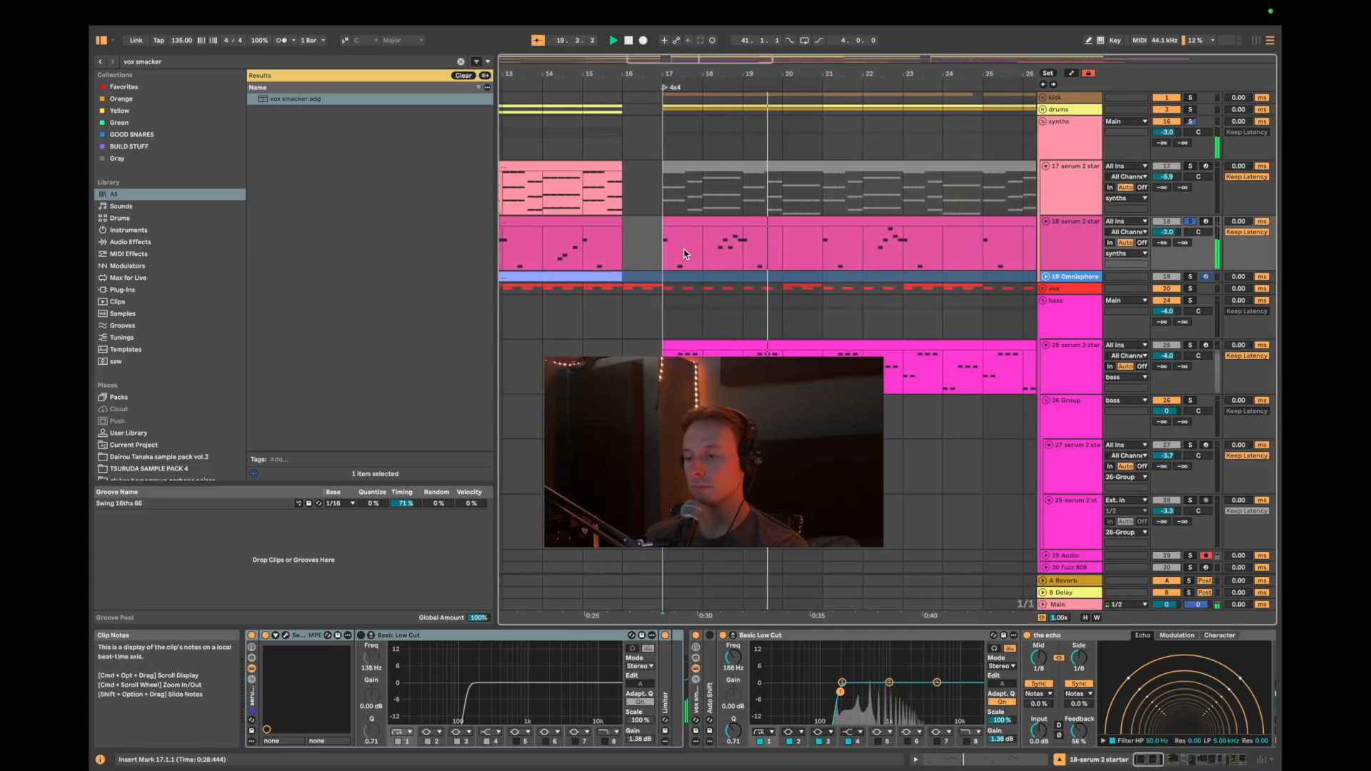
# - Select bars 17–25 from the track 18 synth down through the track 25 bass
pyautogui.scroll(-5, 649, 247)
pyautogui.moveTo(697, 243); pyautogui.dragTo(834, 335)
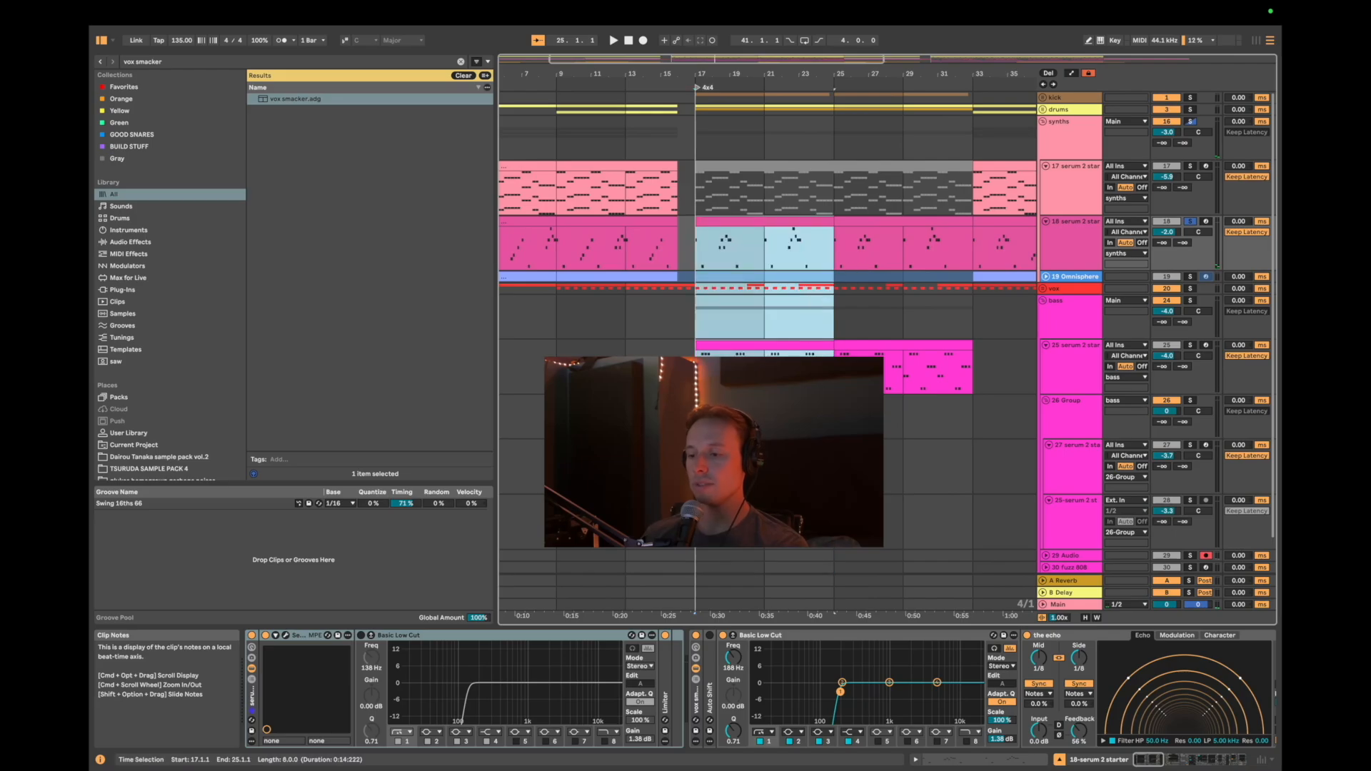
pyautogui.moveTo(714, 362); pyautogui.dragTo(717, 363)
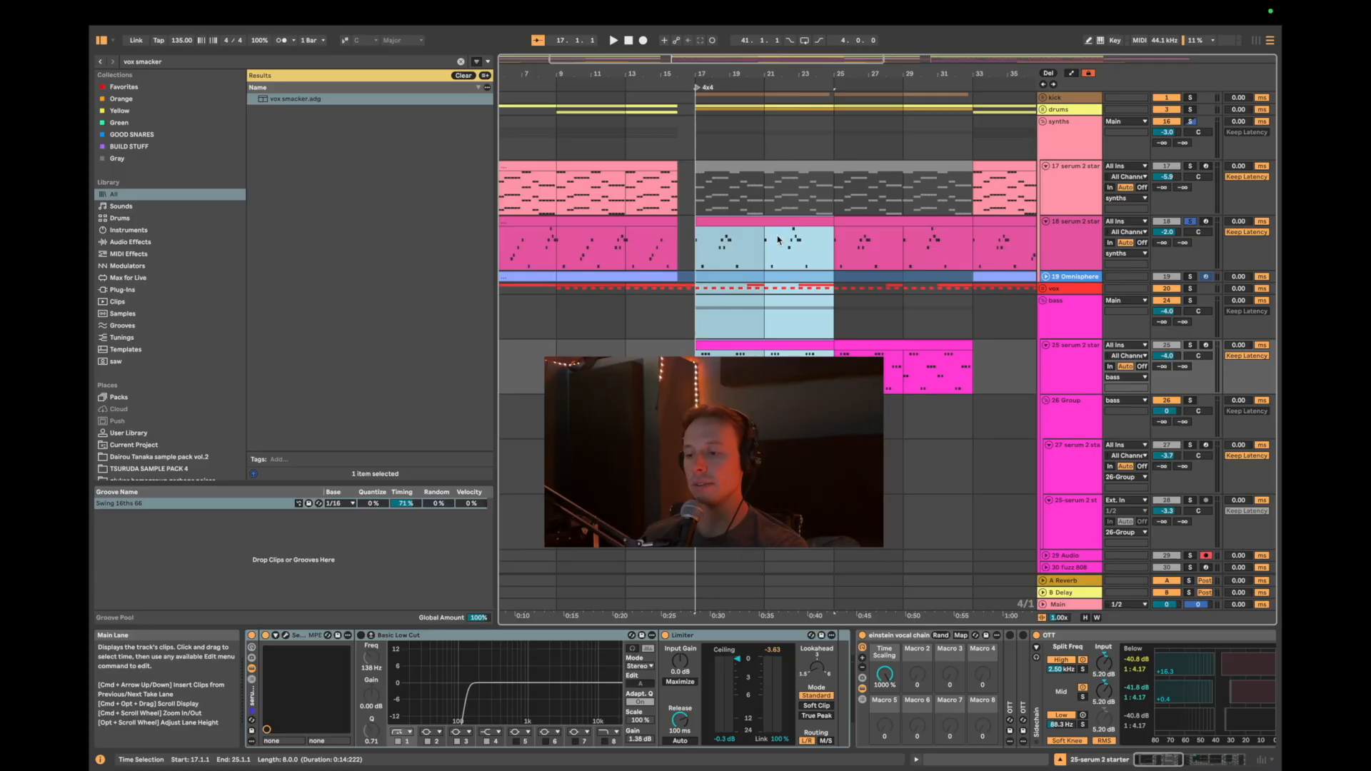
# - Solo the synths, kick and bass groups together and play them from bar 17
pyautogui.click(1191, 122)
pyautogui.keyDown('super'); pyautogui.click(1191, 98); pyautogui.keyUp('super')
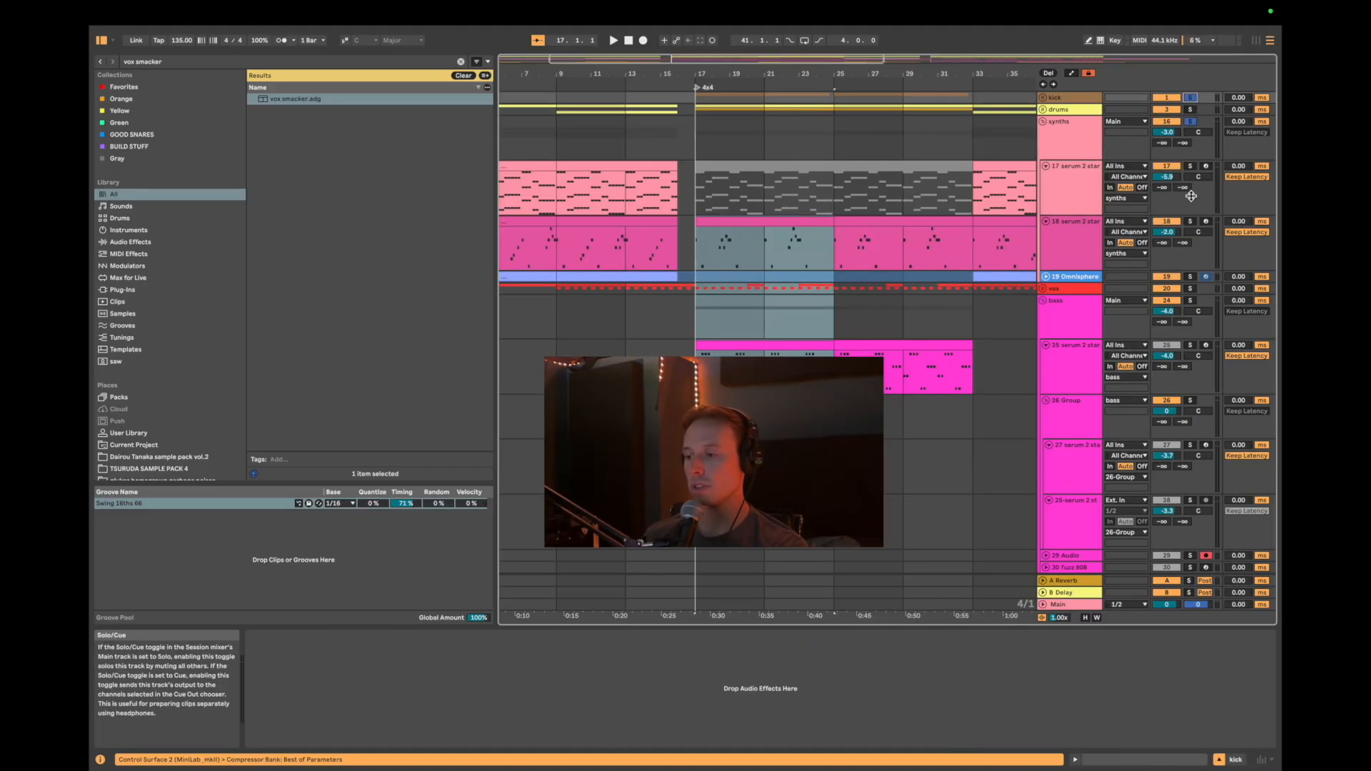
pyautogui.keyDown('super'); pyautogui.click(1190, 301); pyautogui.keyUp('super')
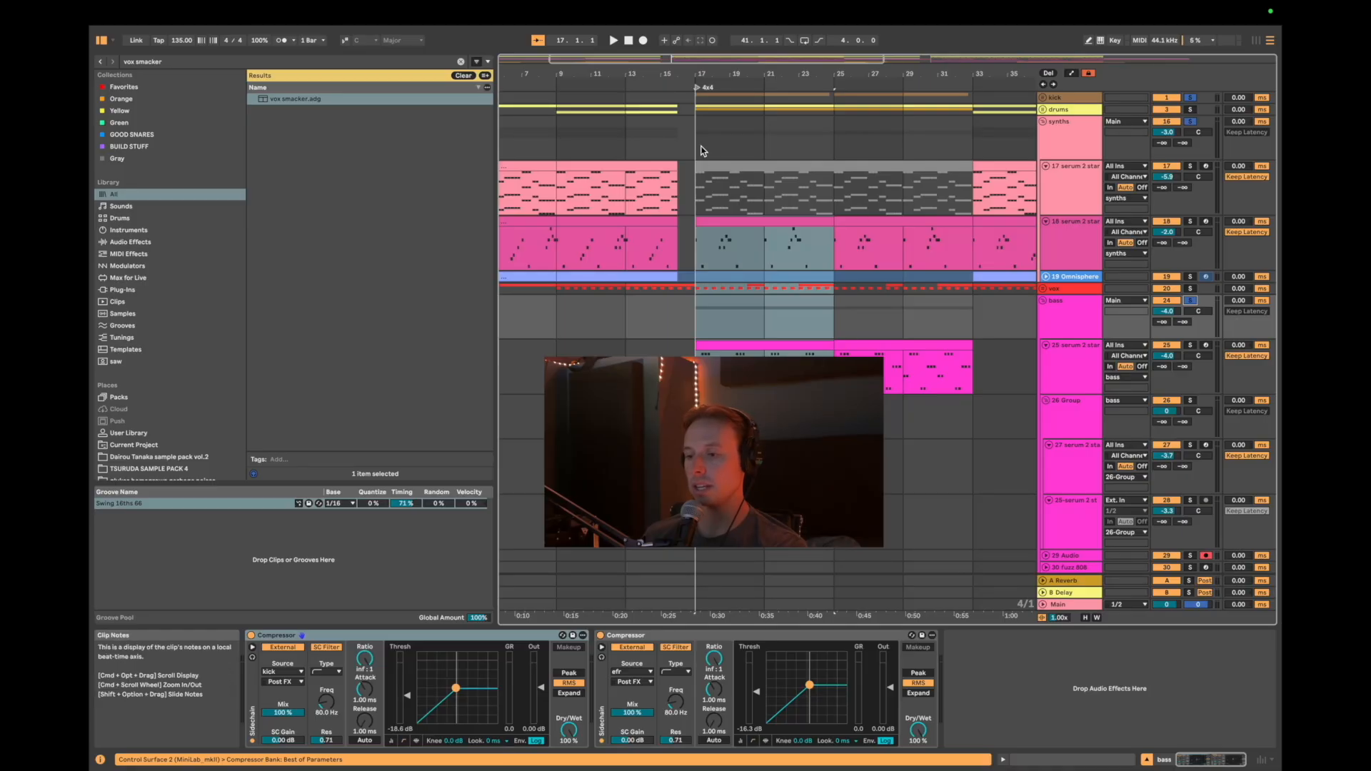
pyautogui.press('space')
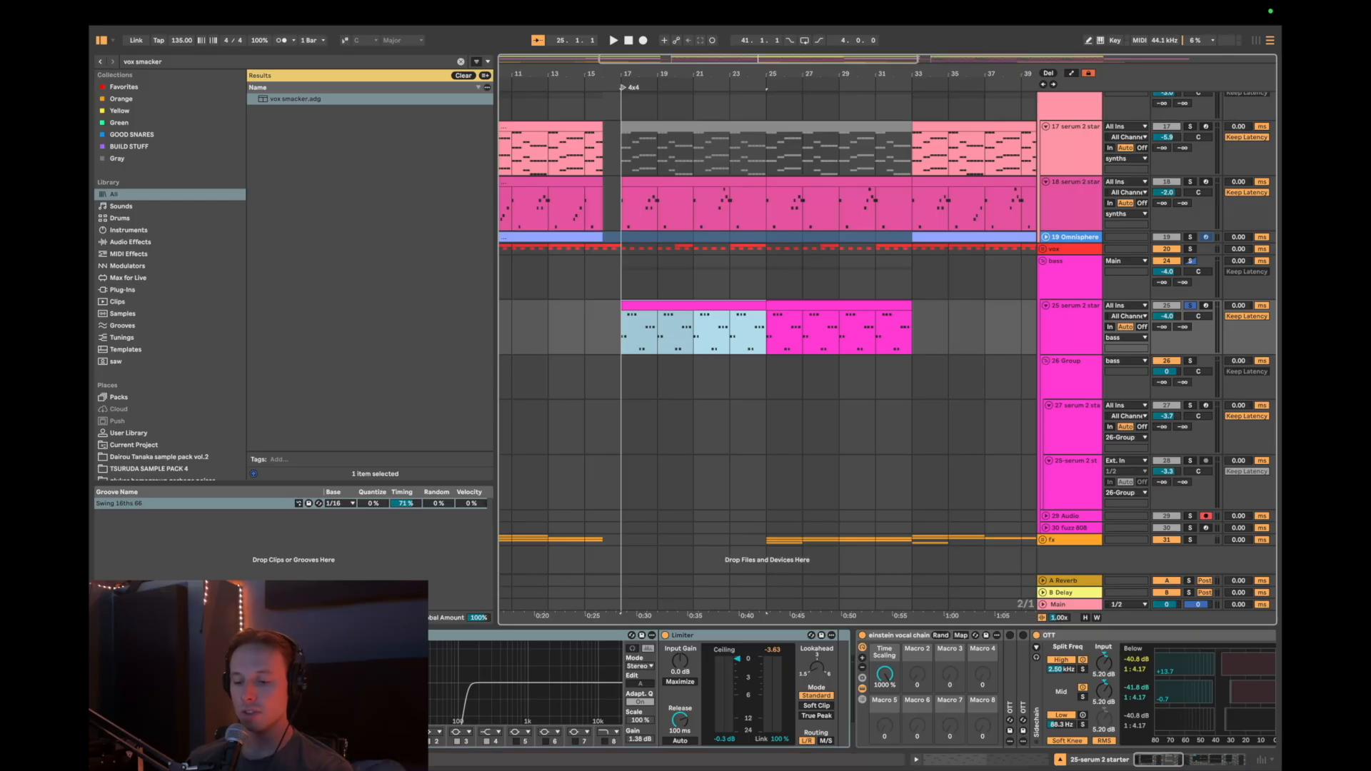
# - Open Serum 2 on the track 25 bass, switch off oscillators C and B, and play oscillator A alone
pyautogui.press('super+alt+p')
pyautogui.click(593, 404)
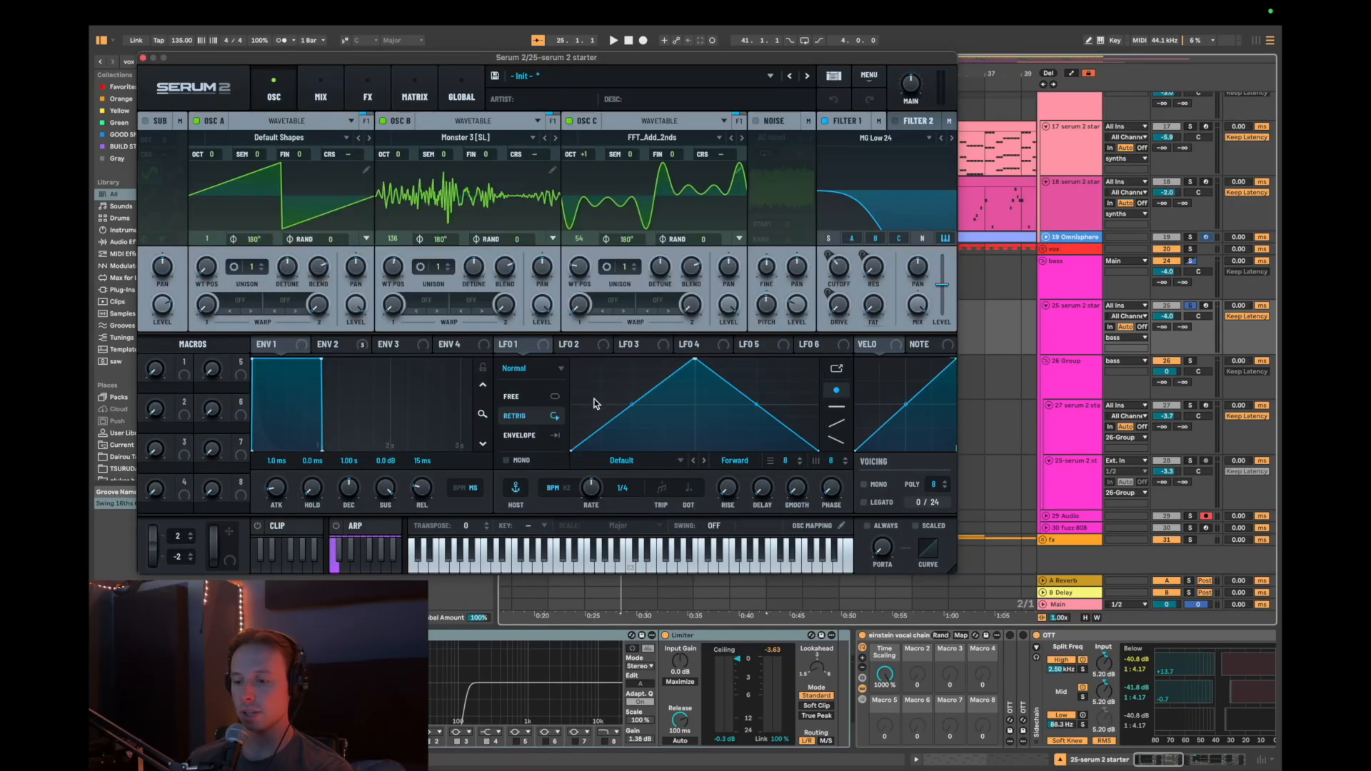
pyautogui.moveTo(519, 63); pyautogui.dragTo(770, 60)
pyautogui.click(820, 118)
pyautogui.click(633, 118)
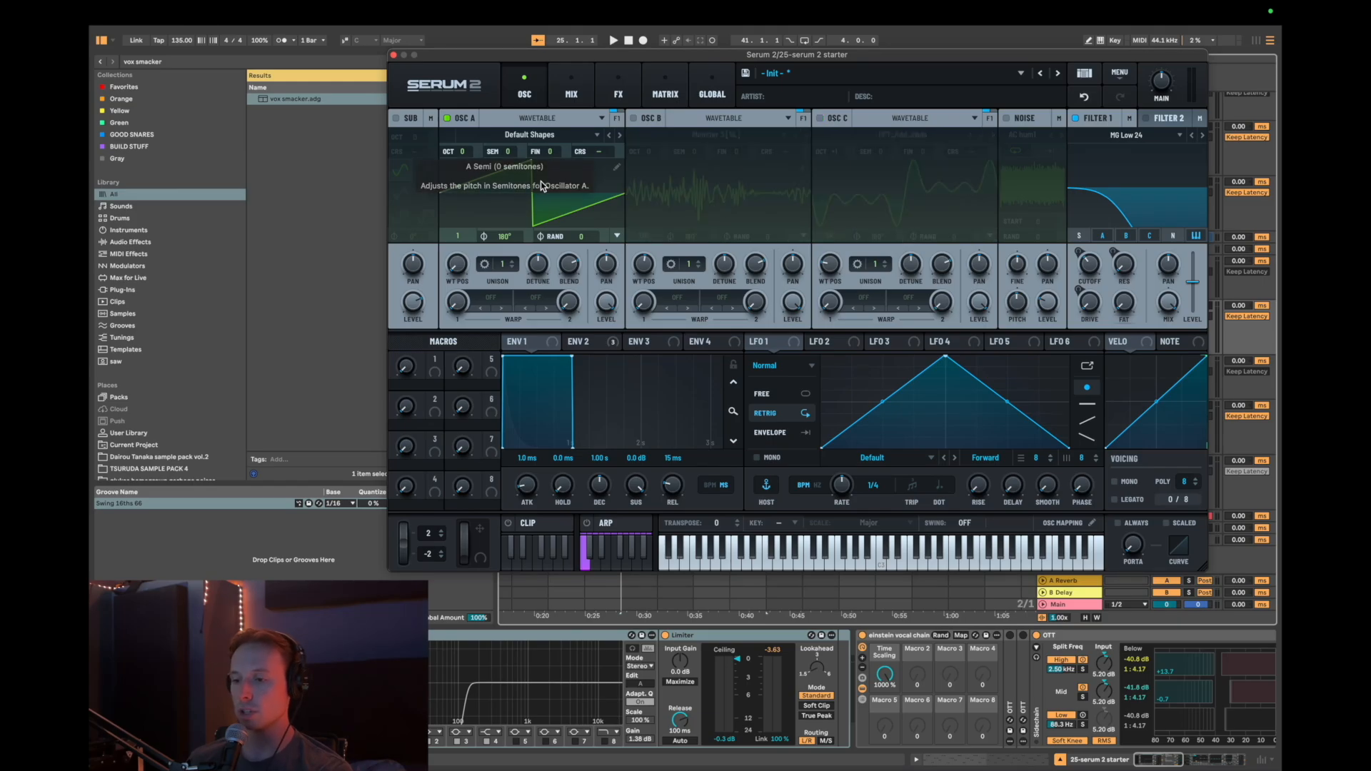
pyautogui.press('space')
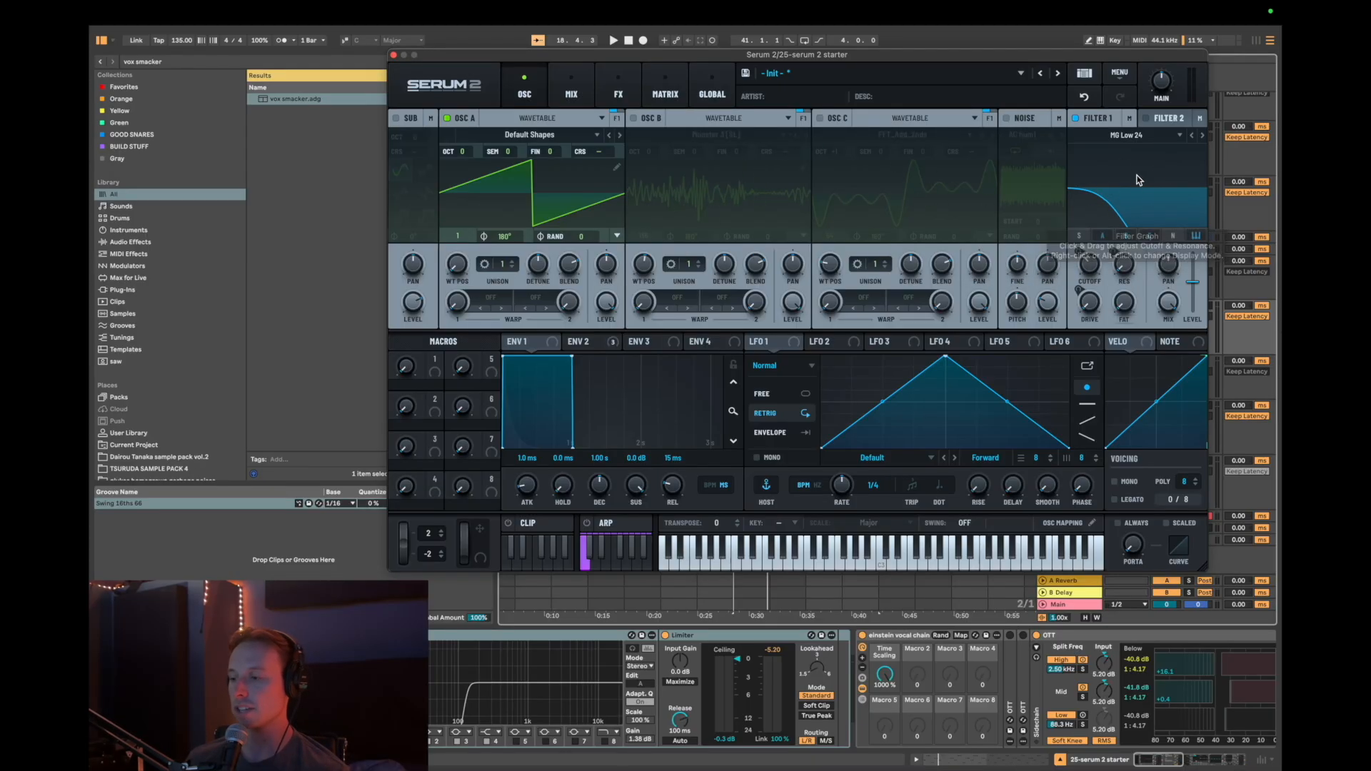
# - Switch oscillator B back on, play it together with oscillator A, and re-enable oscillator C
pyautogui.click(635, 119)
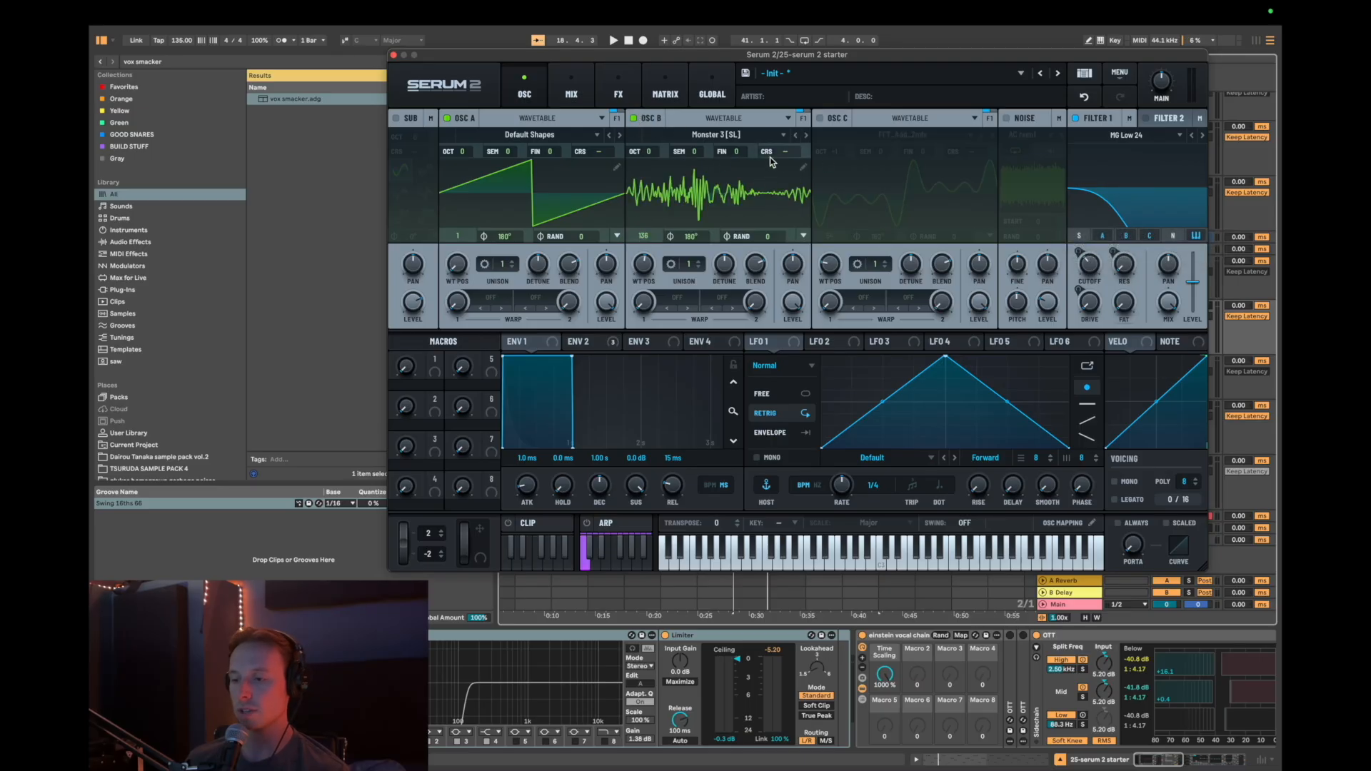
pyautogui.press('space')
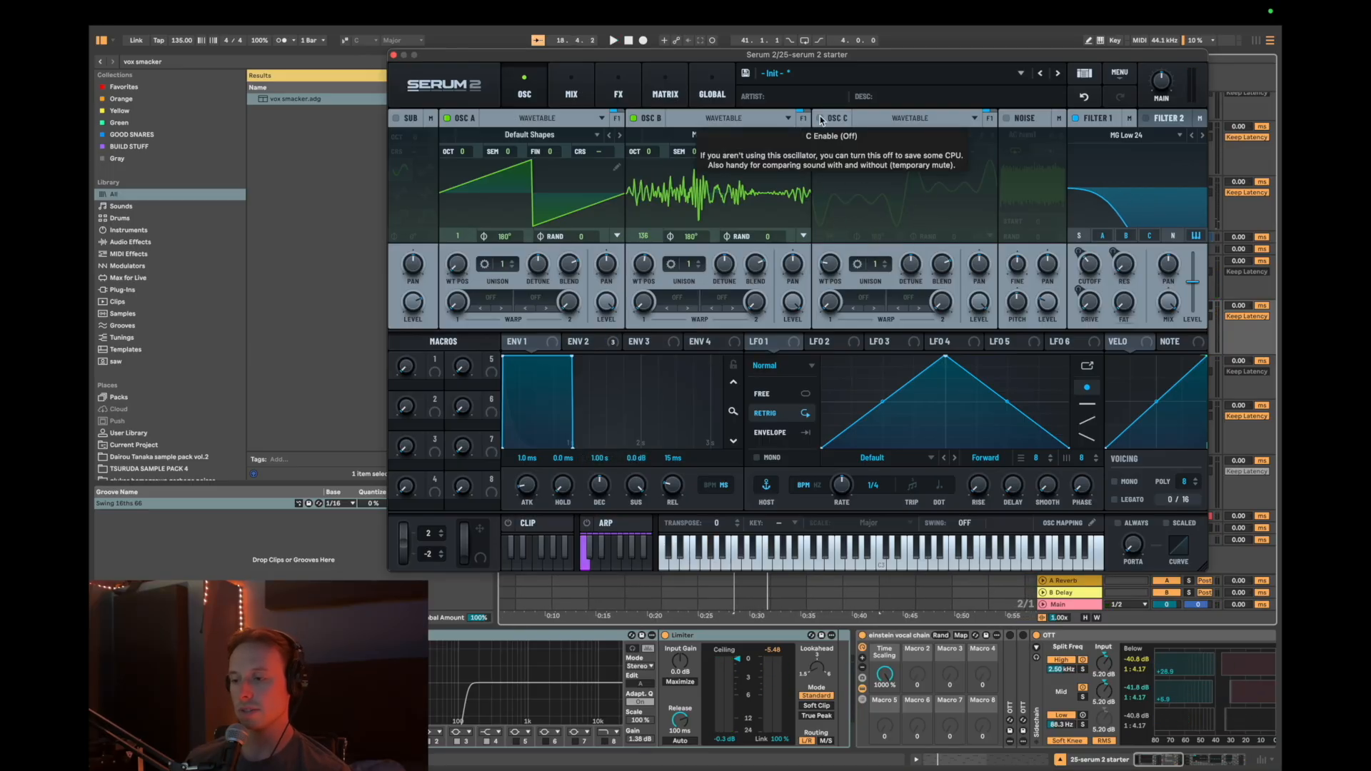
pyautogui.click(820, 120)
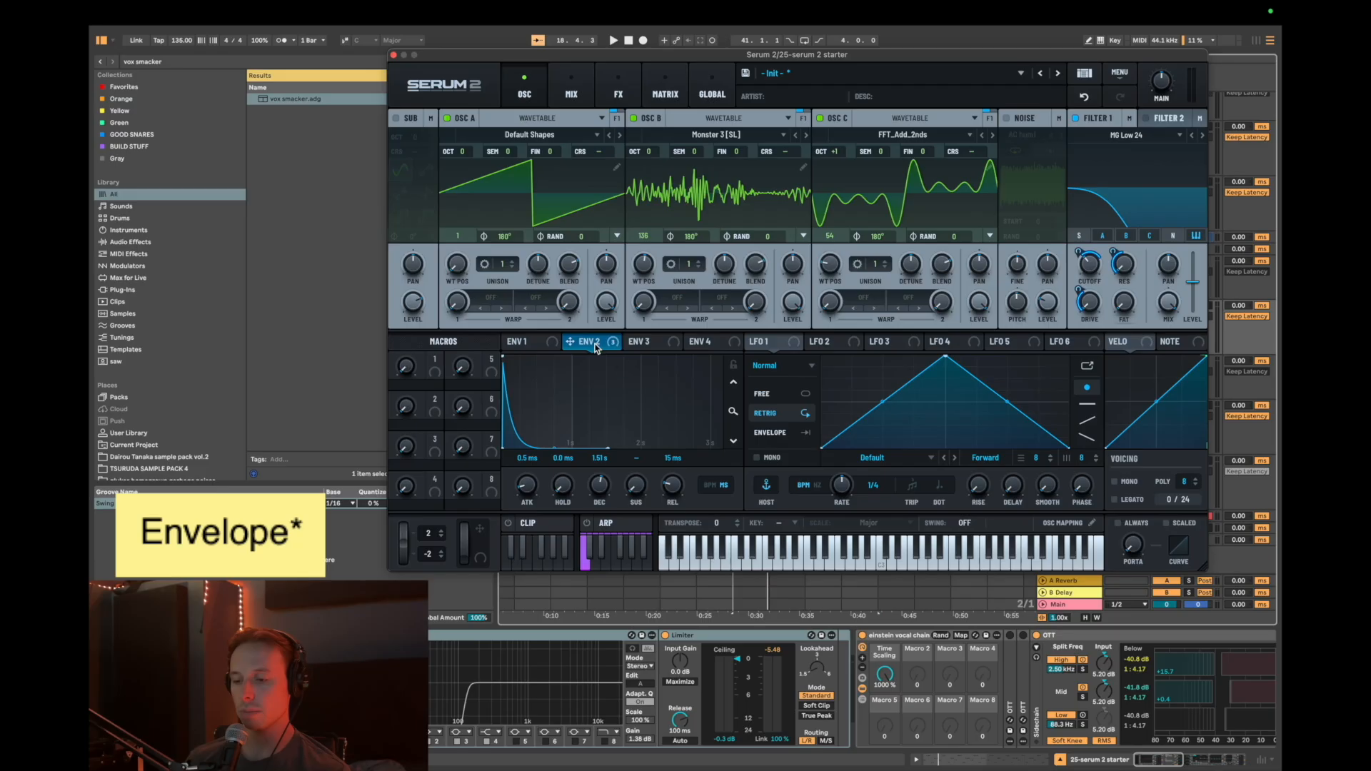
# - Examine the bass patch's effects chain, including the reverb on the splitter's highs and the last compressor
pyautogui.click(620, 91)
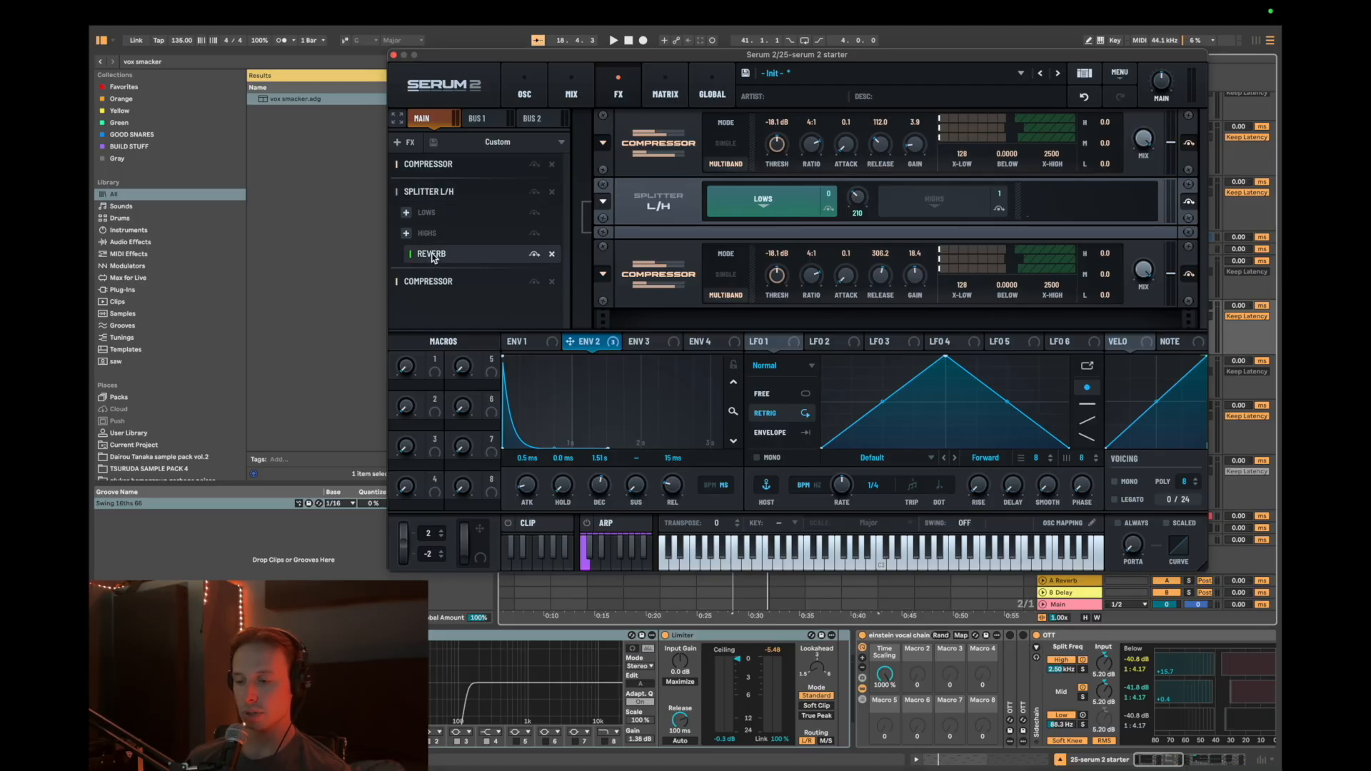
pyautogui.click(431, 255)
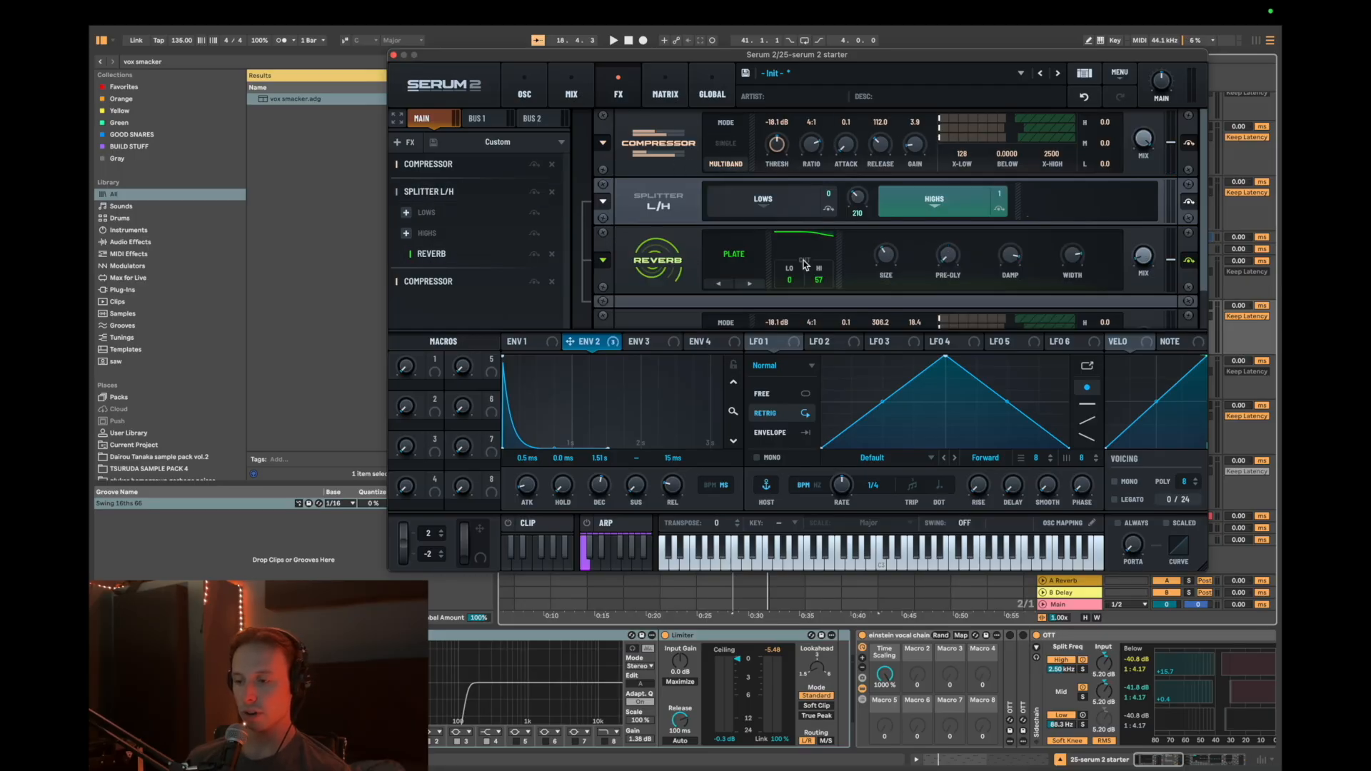
pyautogui.click(429, 282)
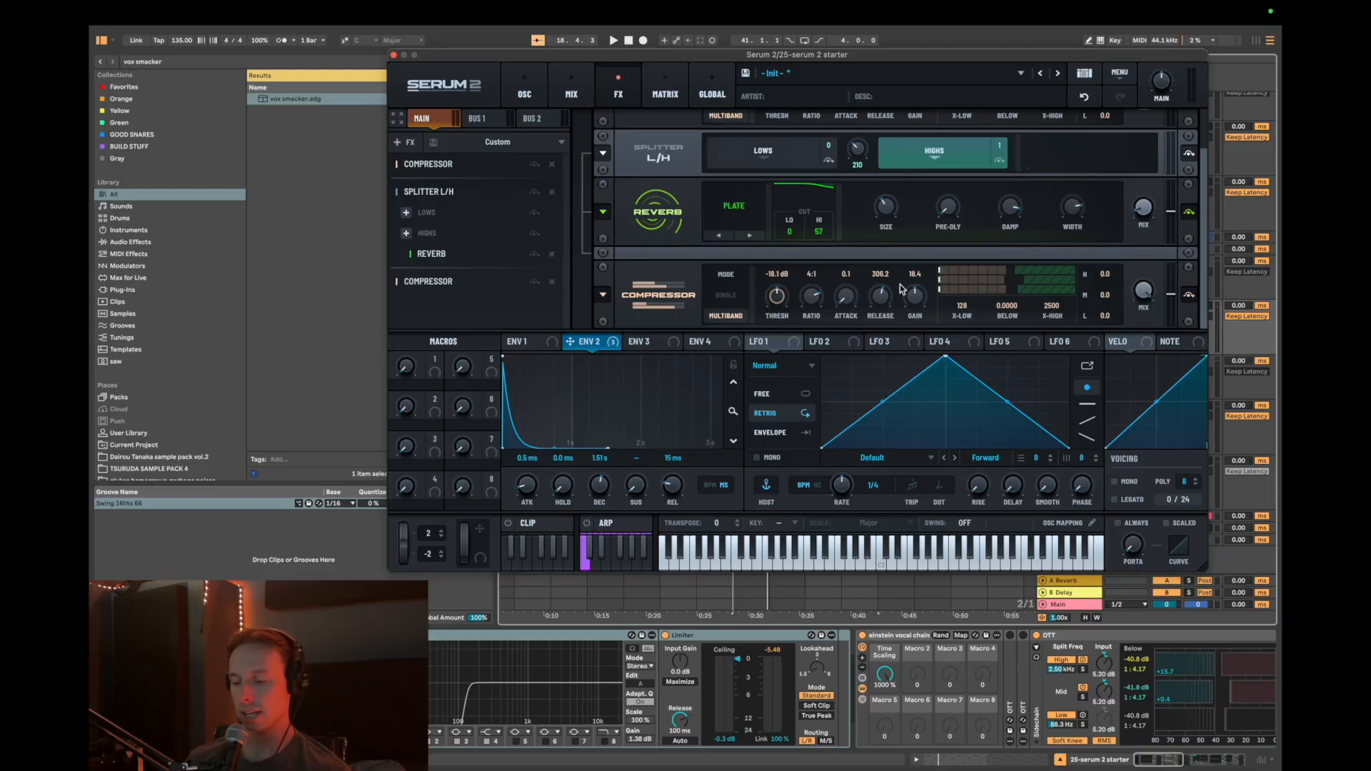
# - Close the bass track's Serum 2 window and collapse the bass group
pyautogui.click(393, 55)
pyautogui.scroll(3, 658, 329)
pyautogui.scroll(-2, 658, 329)
pyautogui.click(1043, 301)
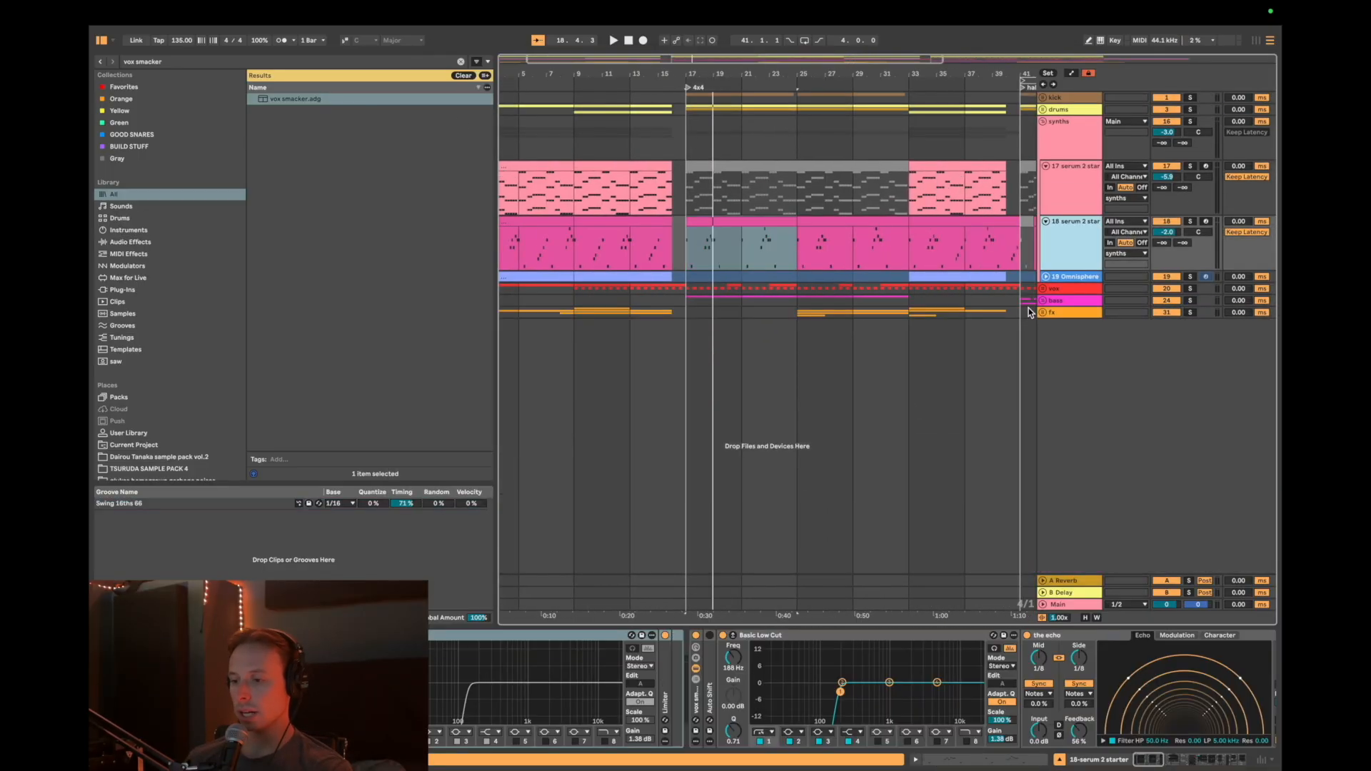
# - Solo the track 18 synth from bar 17, open its Serum 2, and check Envelope 2 and the effects page
pyautogui.click(676, 247)
pyautogui.press('s')
pyautogui.press('alt+super+p')
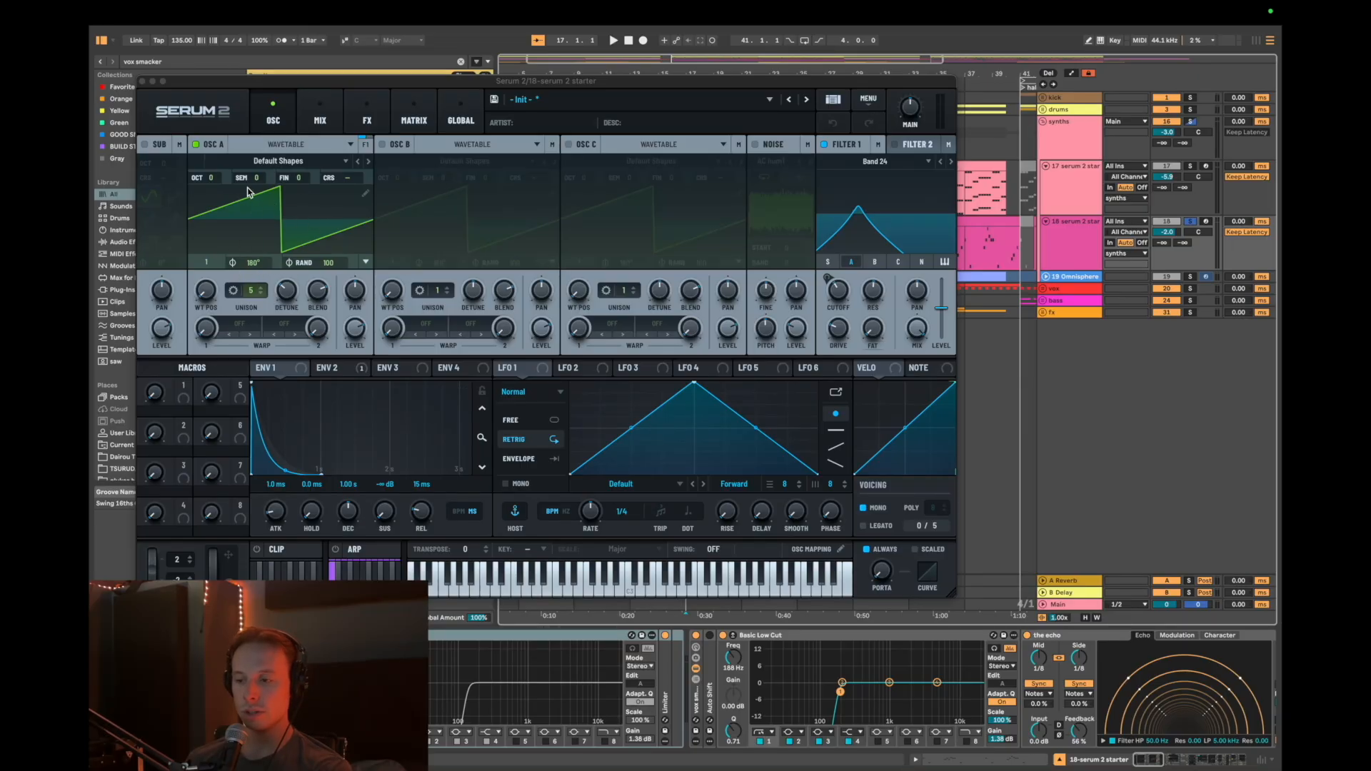
pyautogui.click(331, 376)
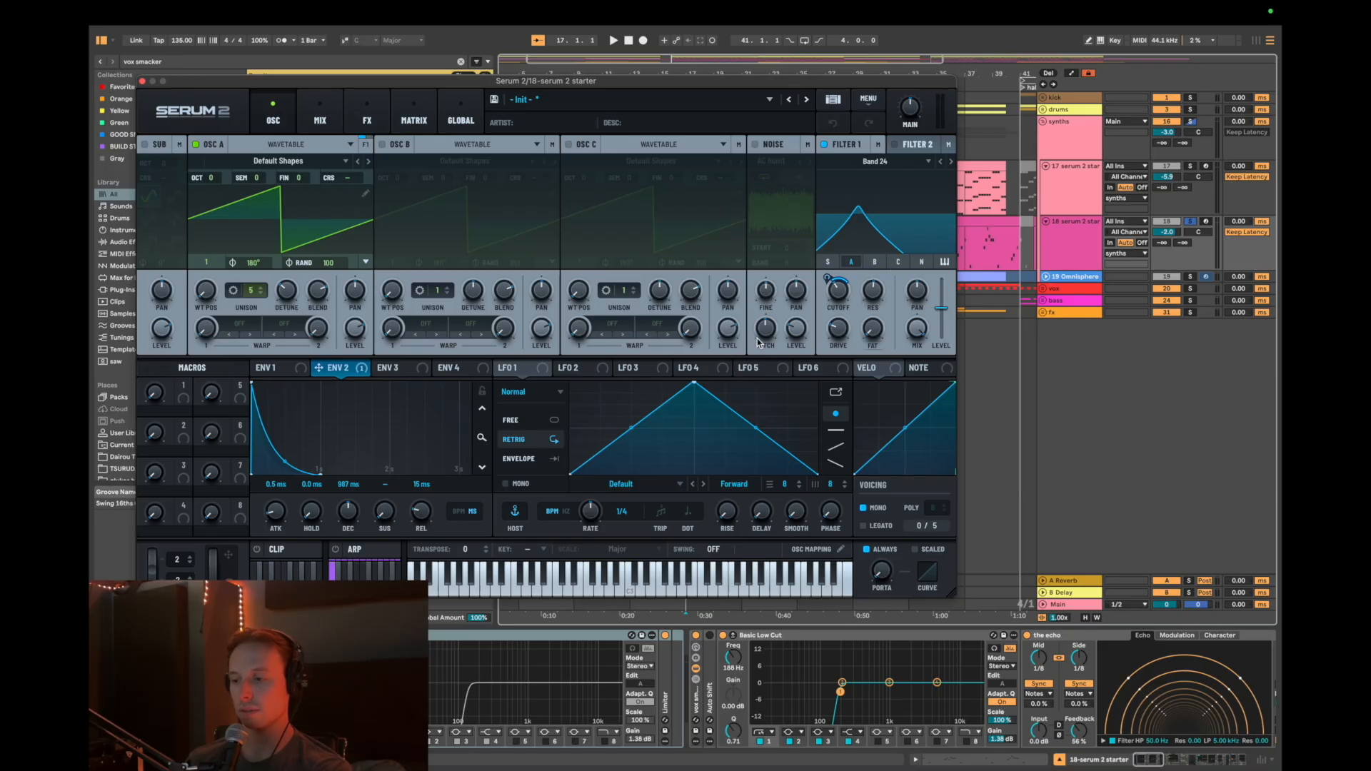
pyautogui.click(367, 123)
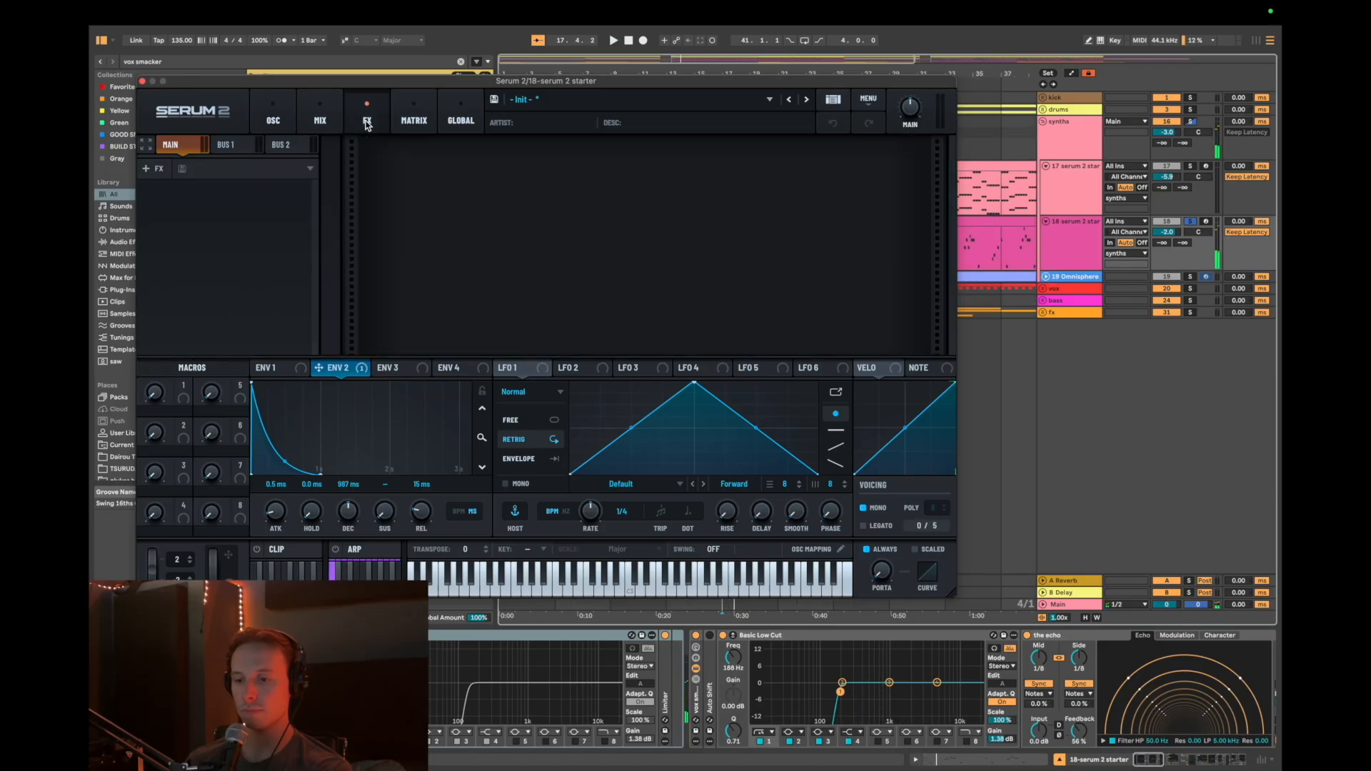
# - Examine the track 18 device chain from the echo and Hybrid Reverb through to the OTT and Saturator
pyautogui.hscroll(10, 808, 673)
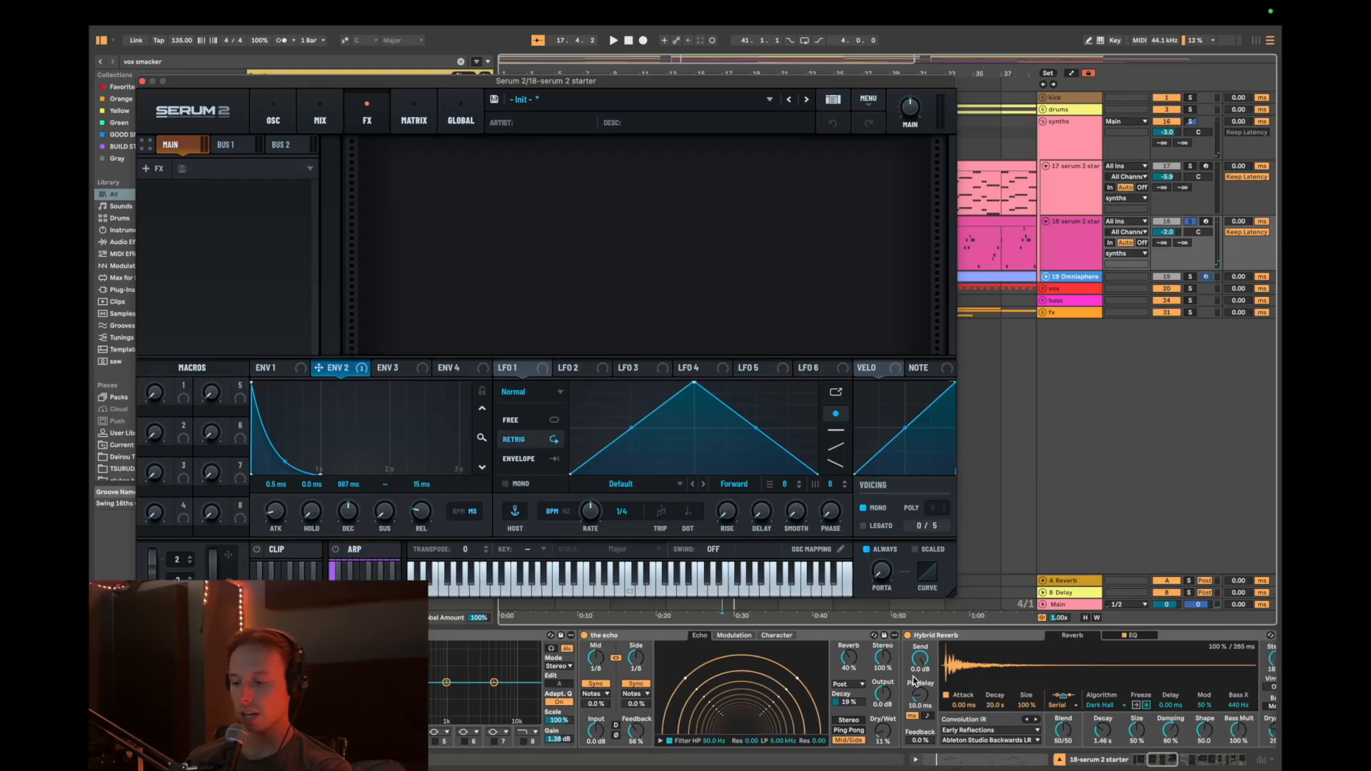
pyautogui.hscroll(10, 756, 675)
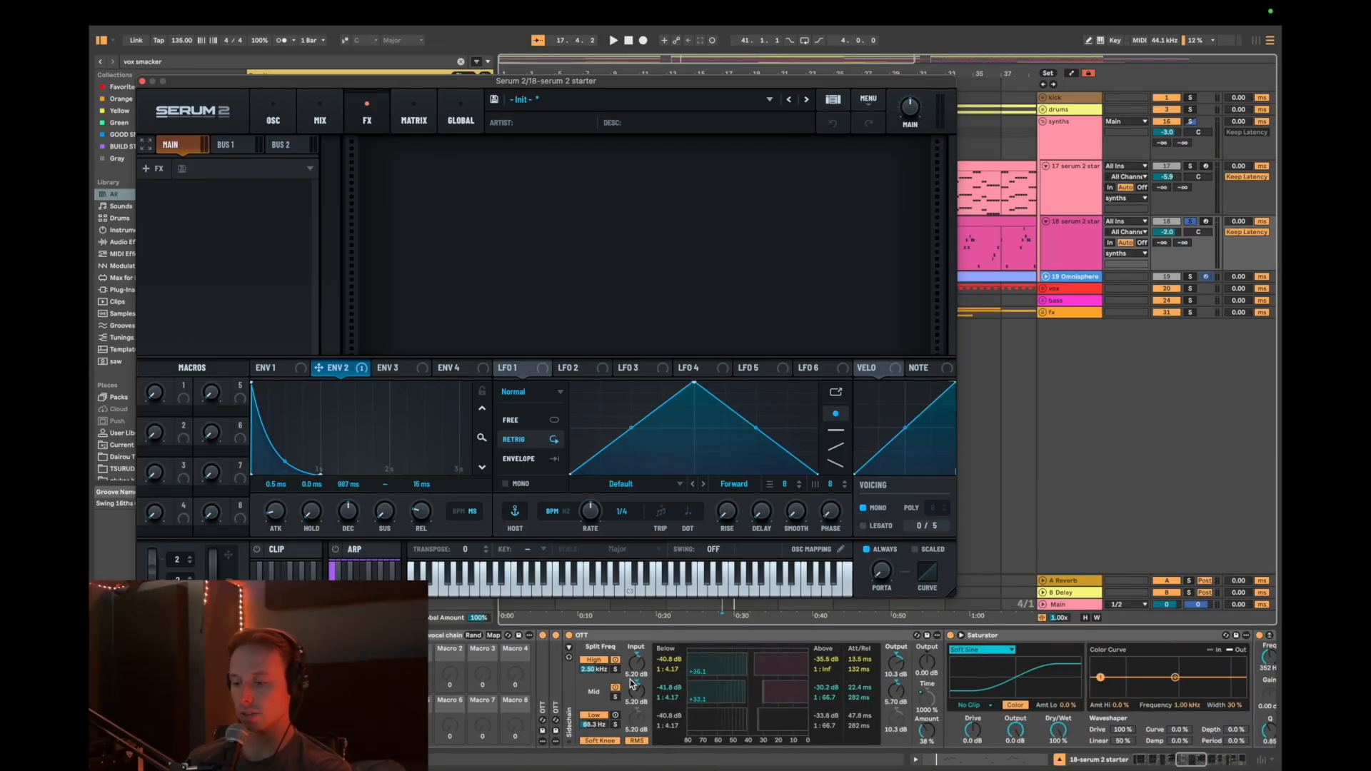
pyautogui.hscroll(-20, 630, 682)
# - Close Serum 2, collapse the synths group, and place the insert marker at bar 41 on the kick group
pyautogui.click(143, 81)
pyautogui.scroll(-3, 632, 241)
pyautogui.click(627, 243)
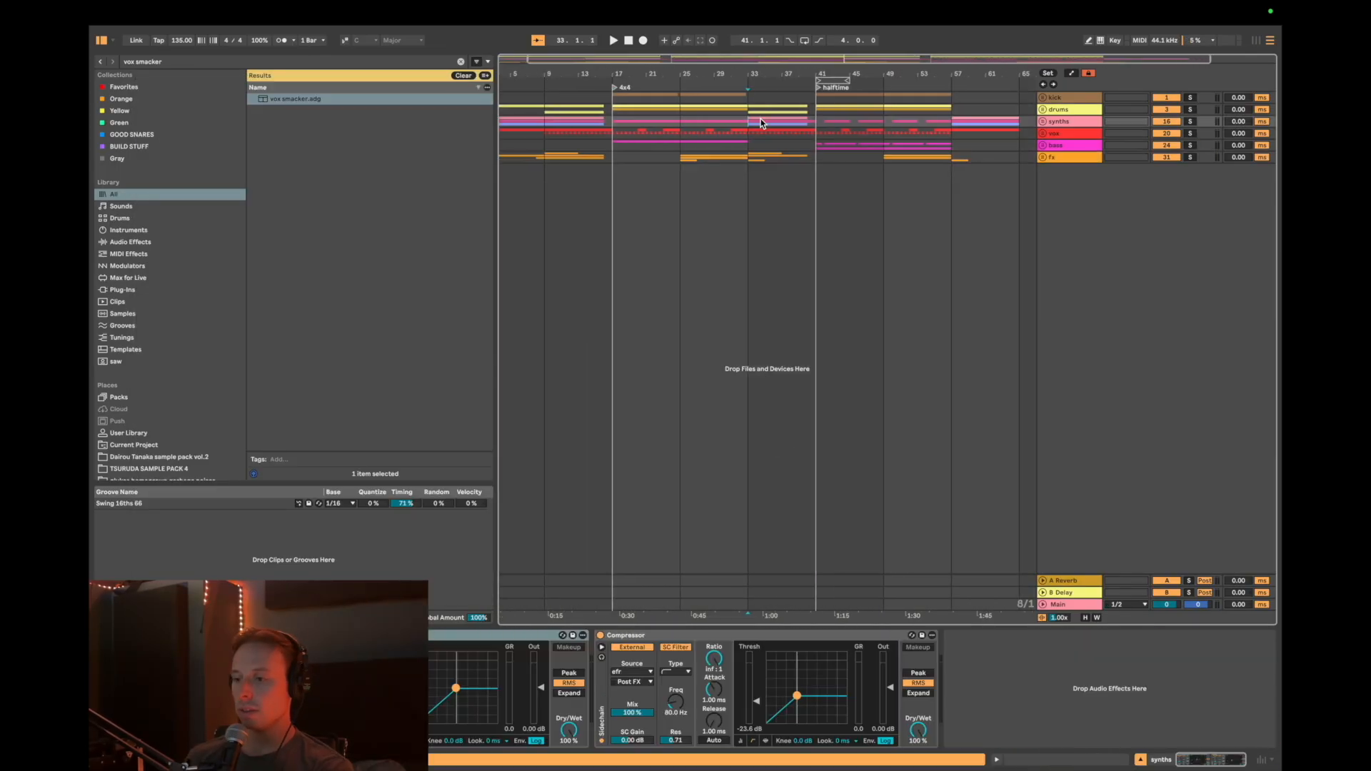
pyautogui.scroll(5, 763, 125)
pyautogui.click(764, 99)
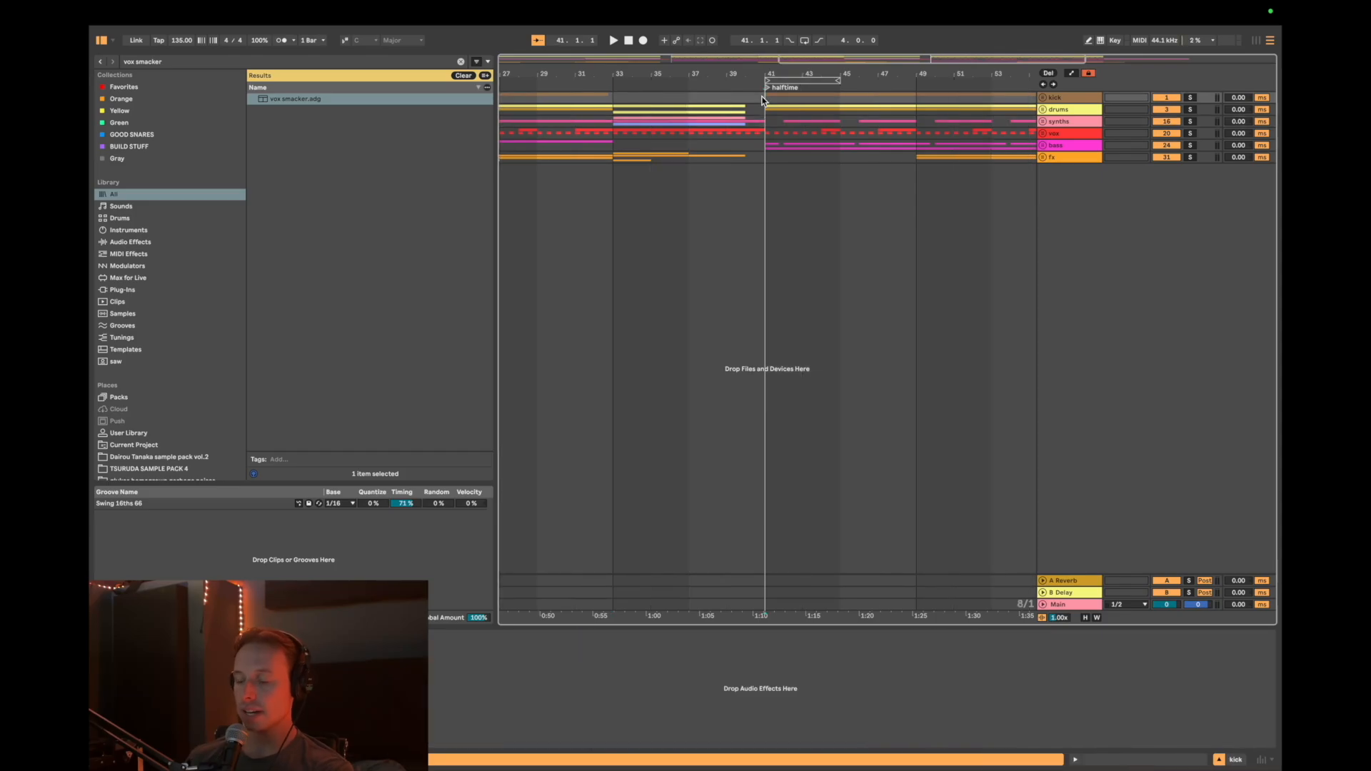
# - Select bars 41 to 49 on the kick group, and expand the drums and hats groups to show the 505 closed hat track
pyautogui.scroll(-3, 762, 100)
pyautogui.moveTo(715, 99); pyautogui.dragTo(799, 97)
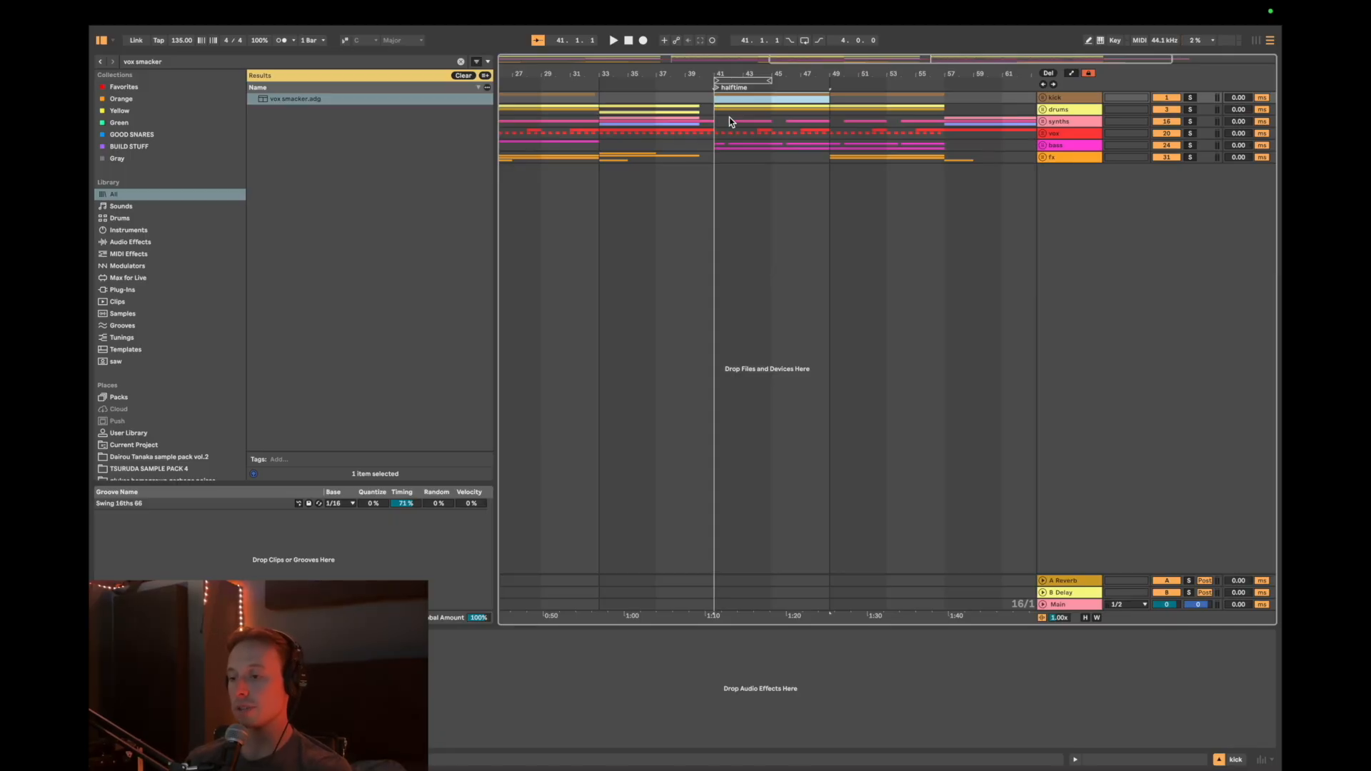
pyautogui.doubleClick(1059, 110)
pyautogui.press('Down')
pyautogui.press('u')
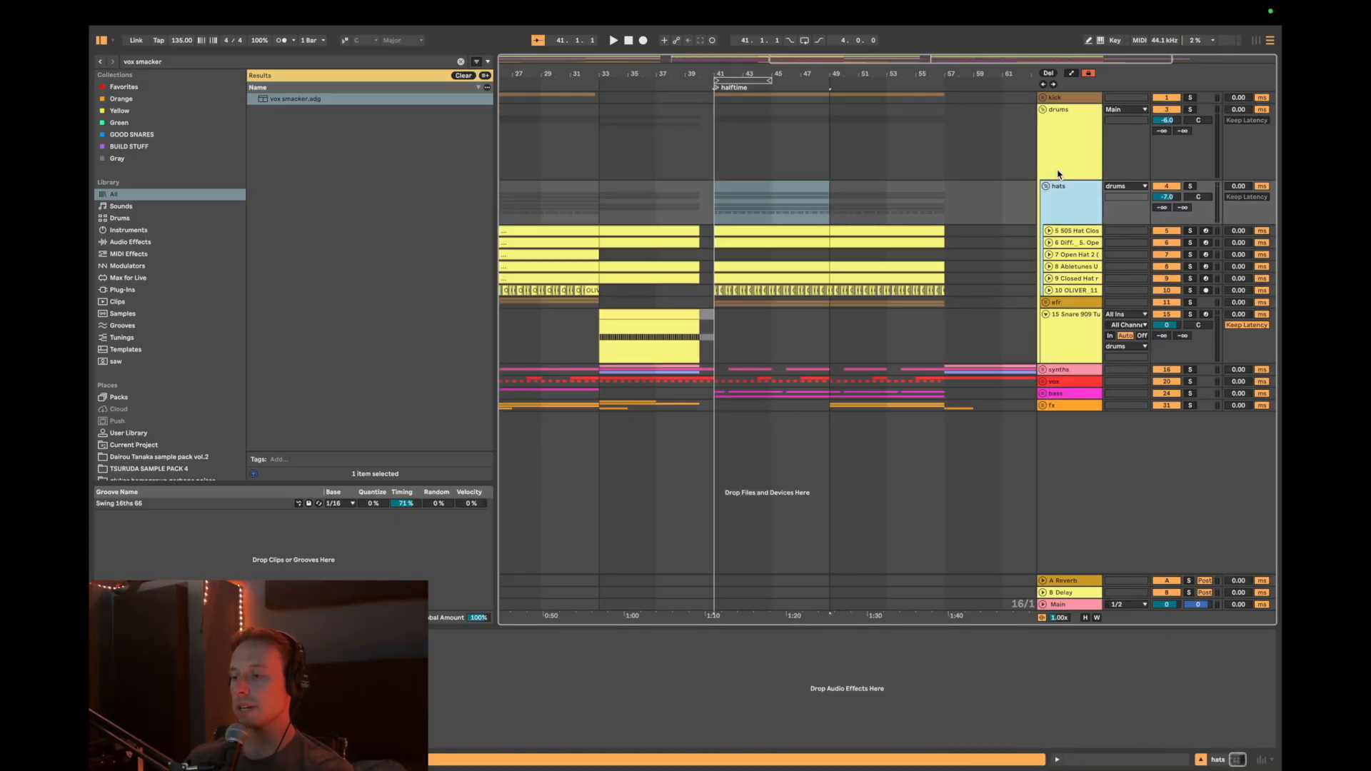
pyautogui.press('Down')
pyautogui.press('u')
pyautogui.click(710, 270)
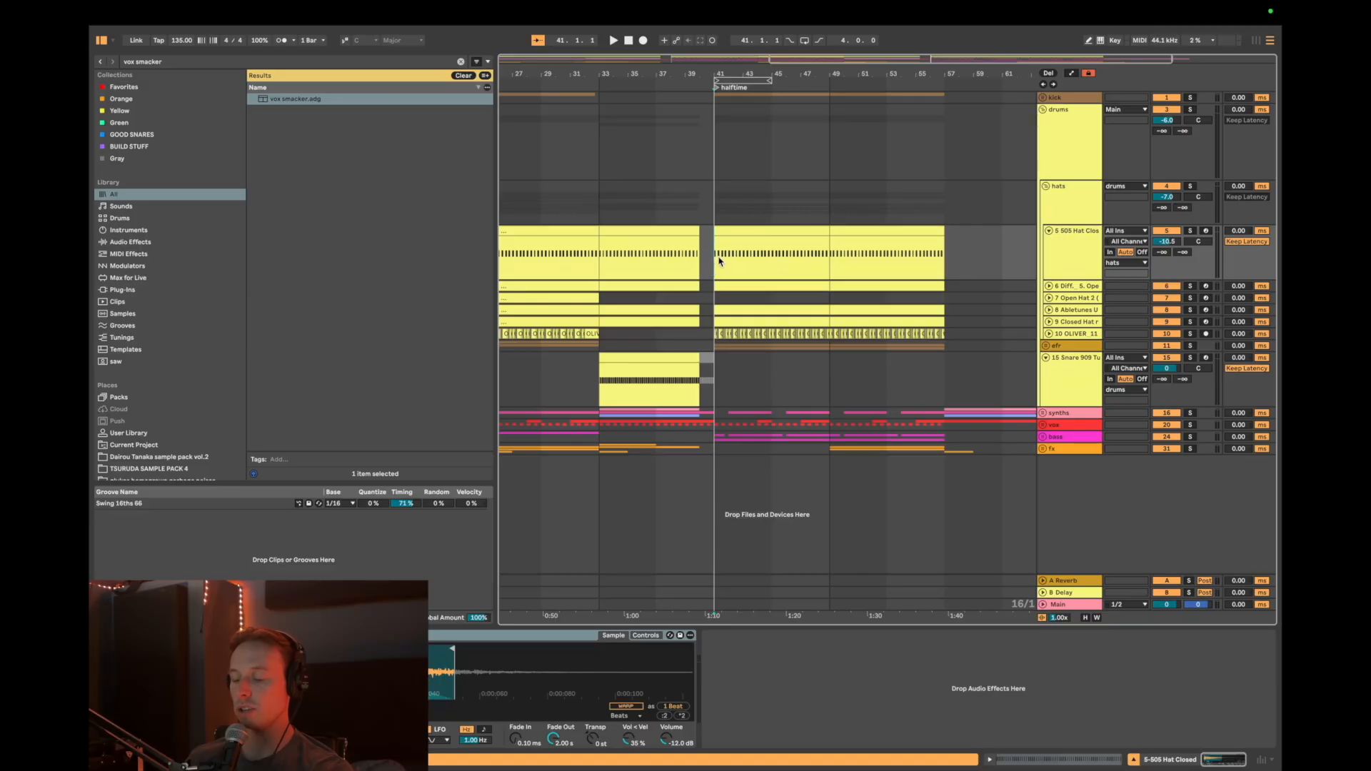
pyautogui.click(1074, 242)
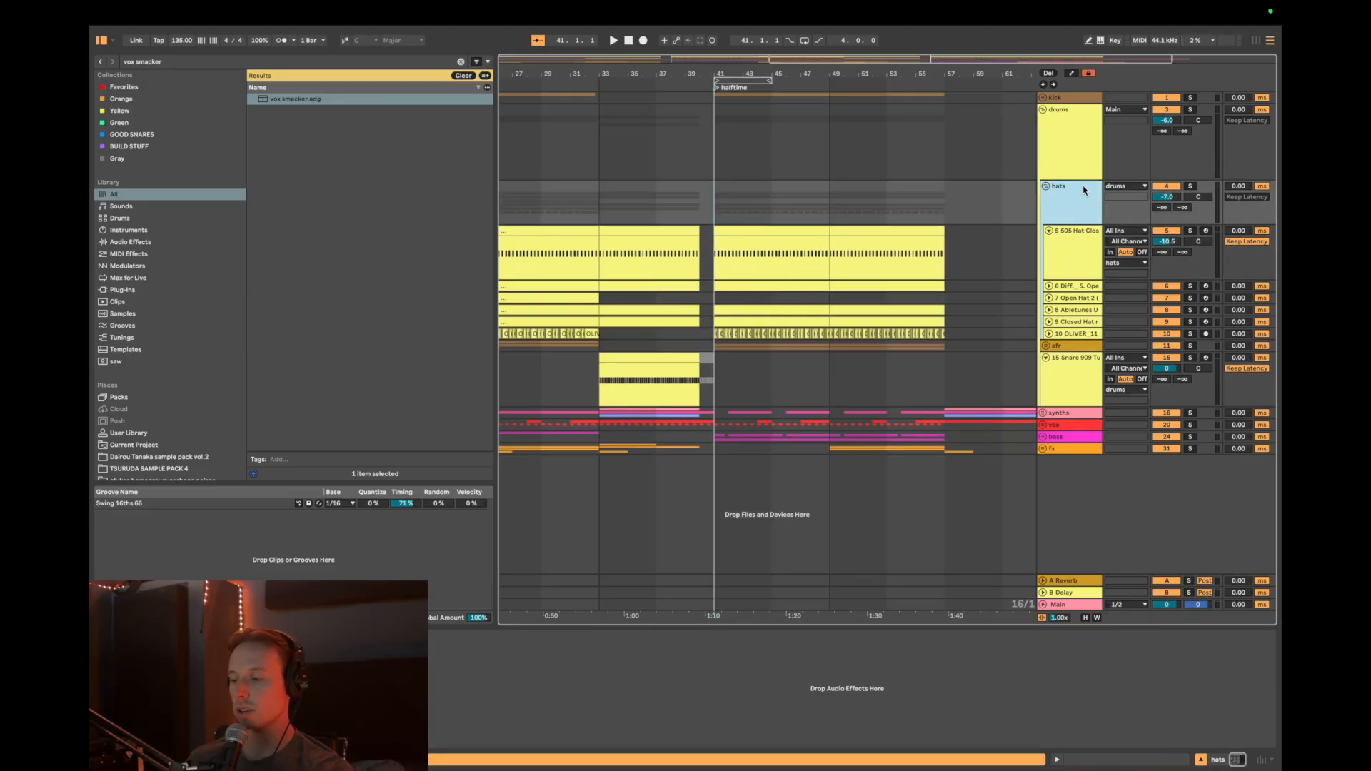
# - Play the halftime section from bar 41 with the 505 closed hat soloed, and again with the whole hats group soloed
pyautogui.click(764, 249)
pyautogui.press('space')
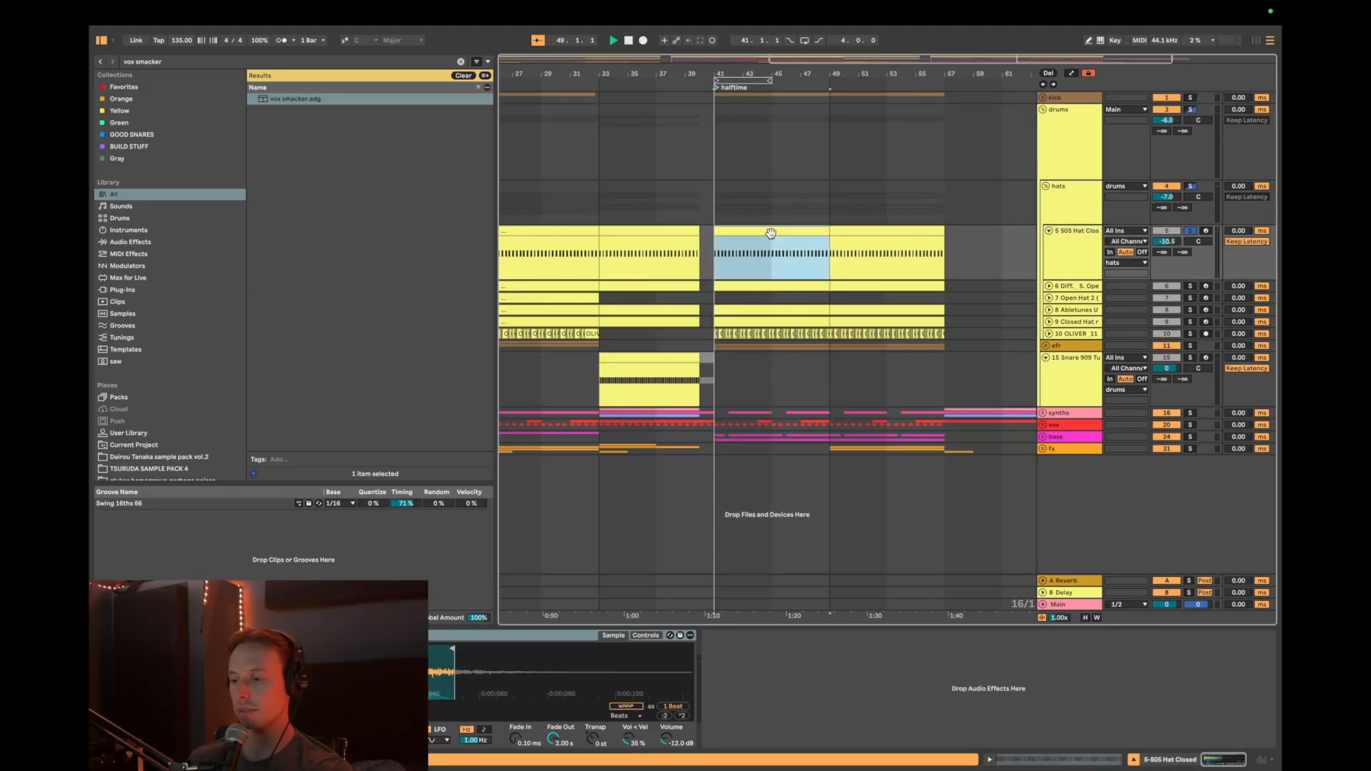
pyautogui.hscroll(-2, 804, 229)
pyautogui.press('Up')
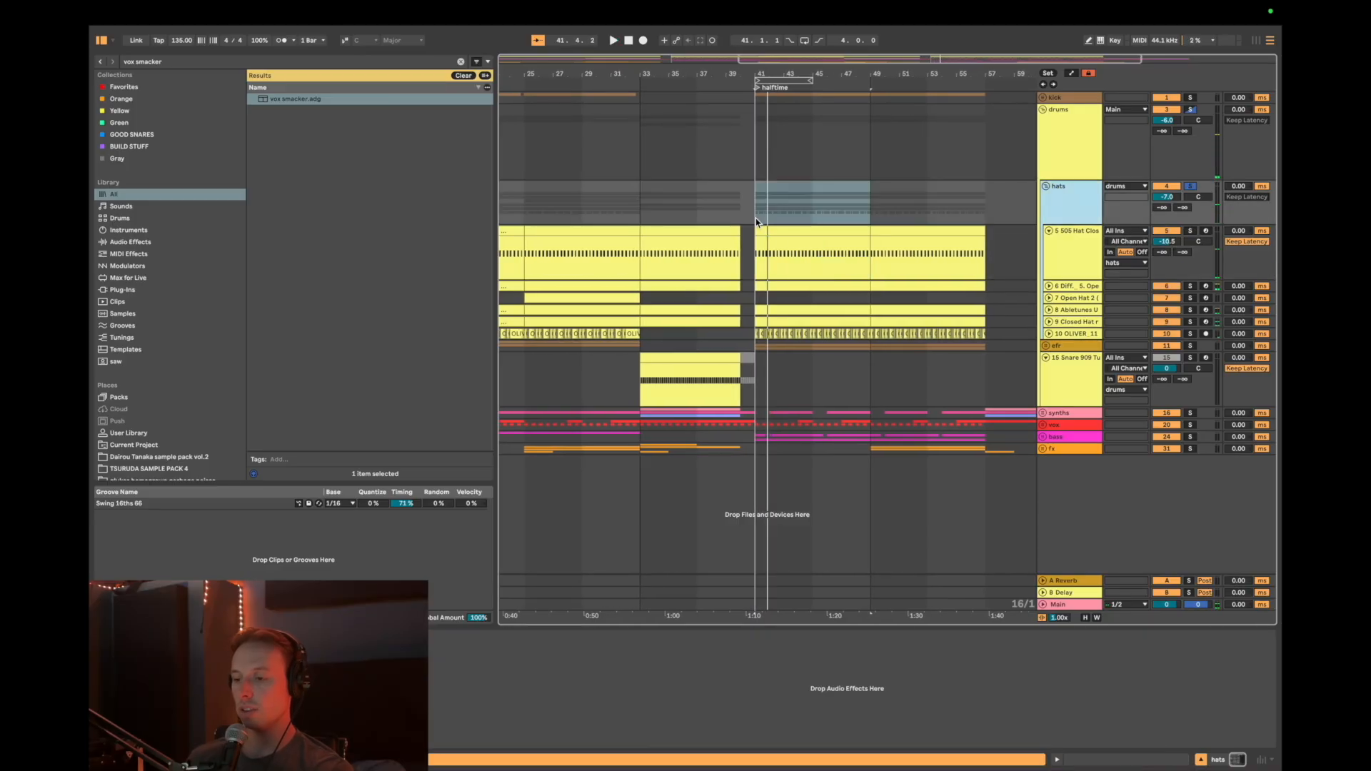
pyautogui.press('space')
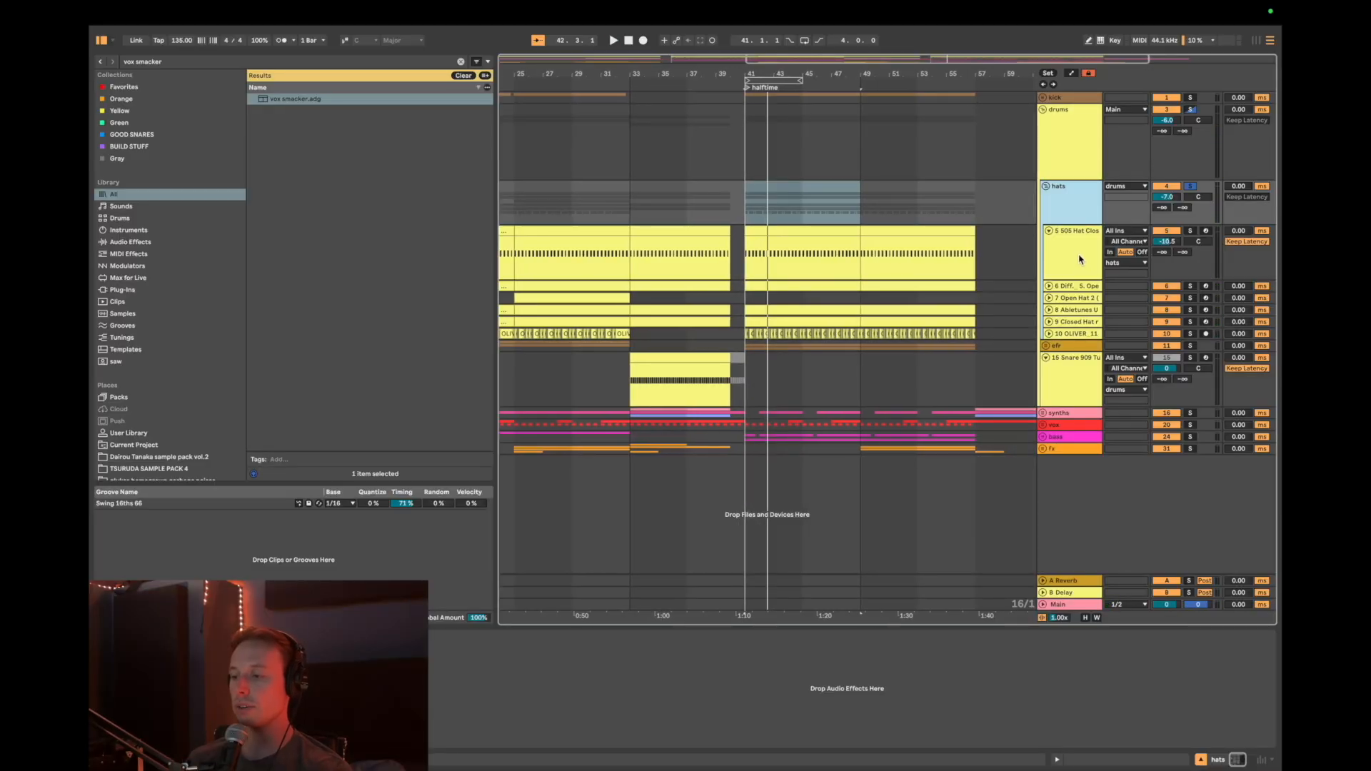
# - Play the soloed hats group from bar 41 with the 505 closed hat temporarily muted
pyautogui.click(1160, 232)
pyautogui.press('space')
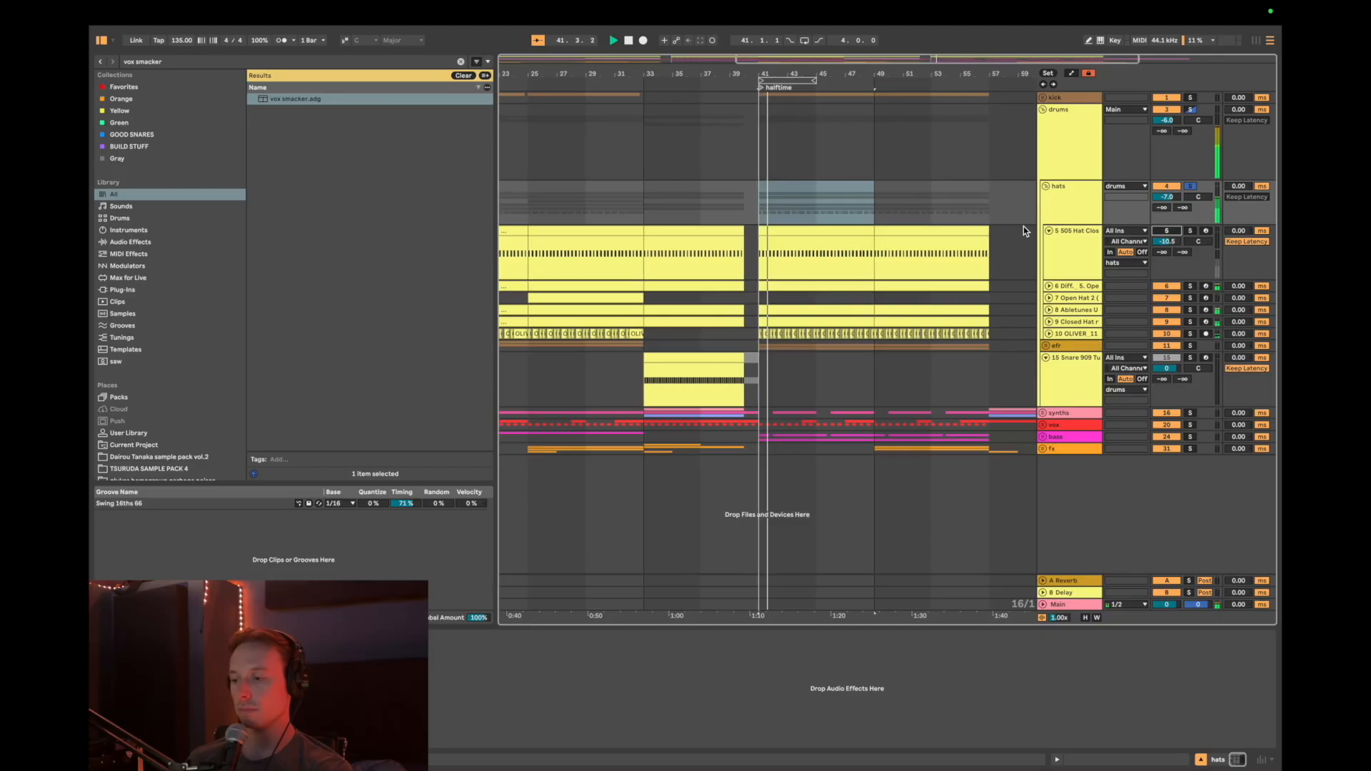
pyautogui.press('space')
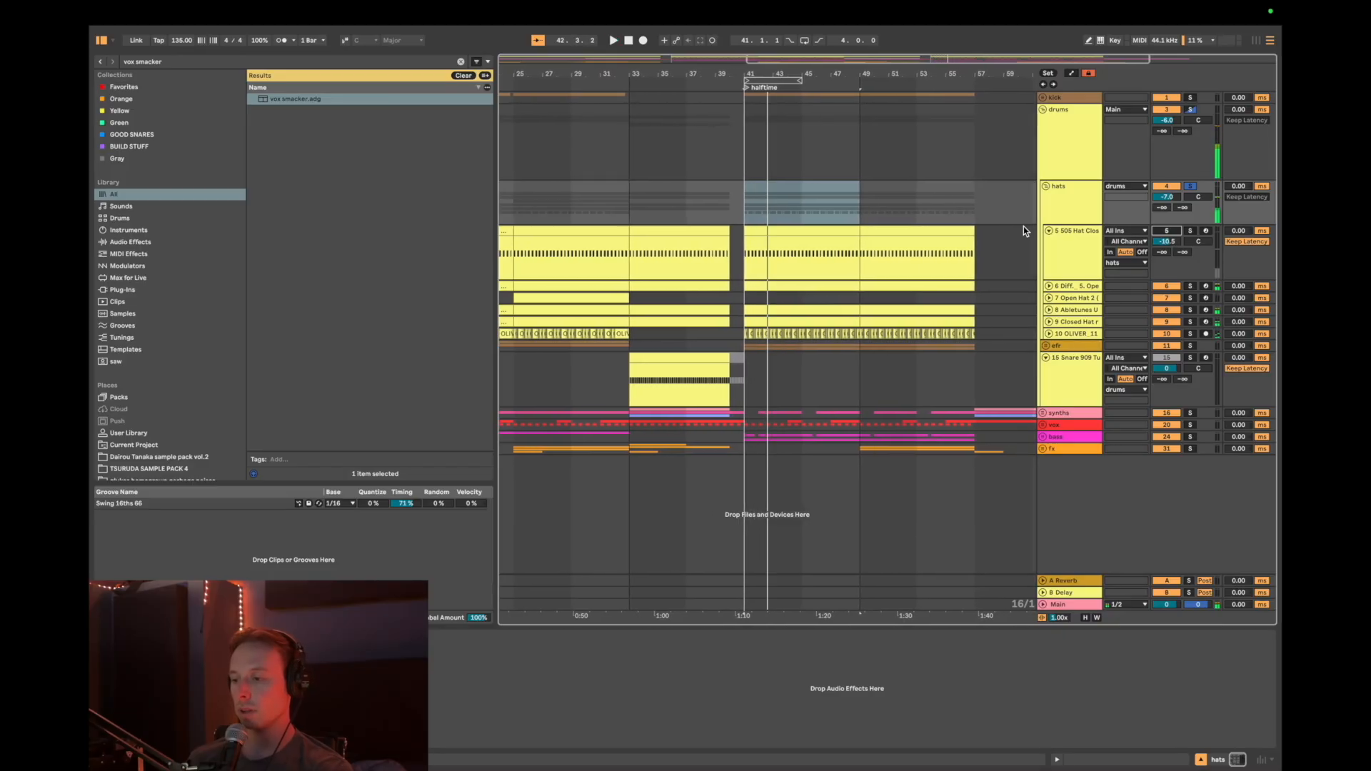
pyautogui.click(1175, 232)
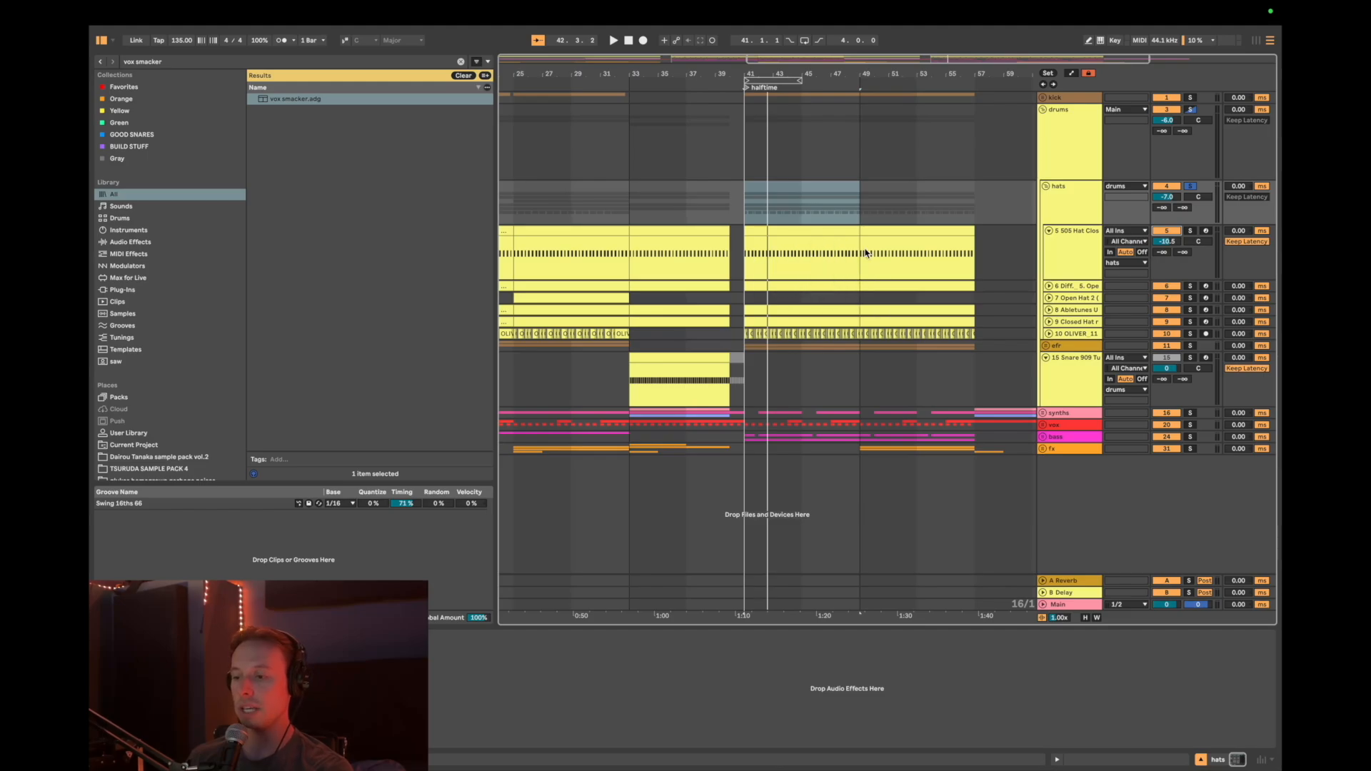
# - Expand the kick group and open the track 2 kick clip at bar 41 to examine its halftime MIDI pattern
pyautogui.click(1081, 196)
pyautogui.press('super+z')
pyautogui.click(768, 140)
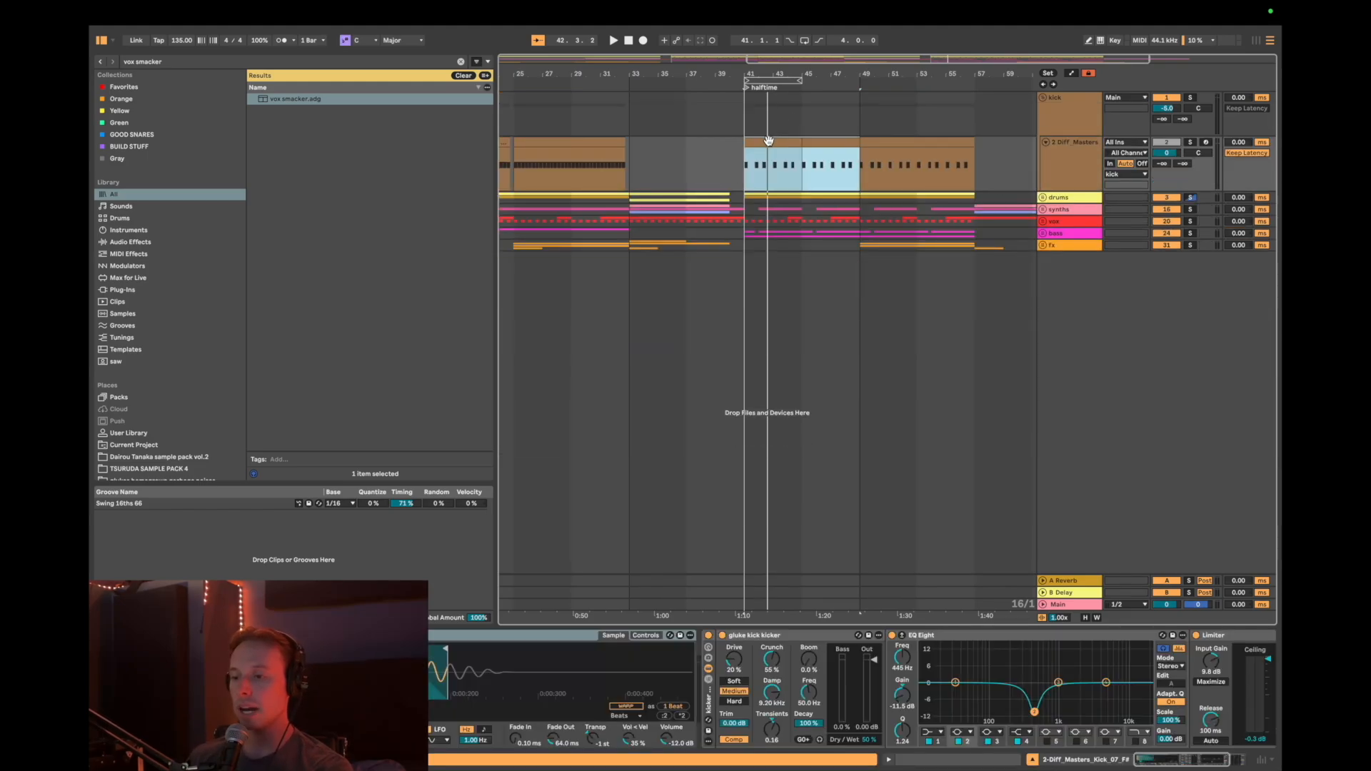
pyautogui.moveTo(727, 166); pyautogui.dragTo(843, 168)
pyautogui.doubleClick(762, 142)
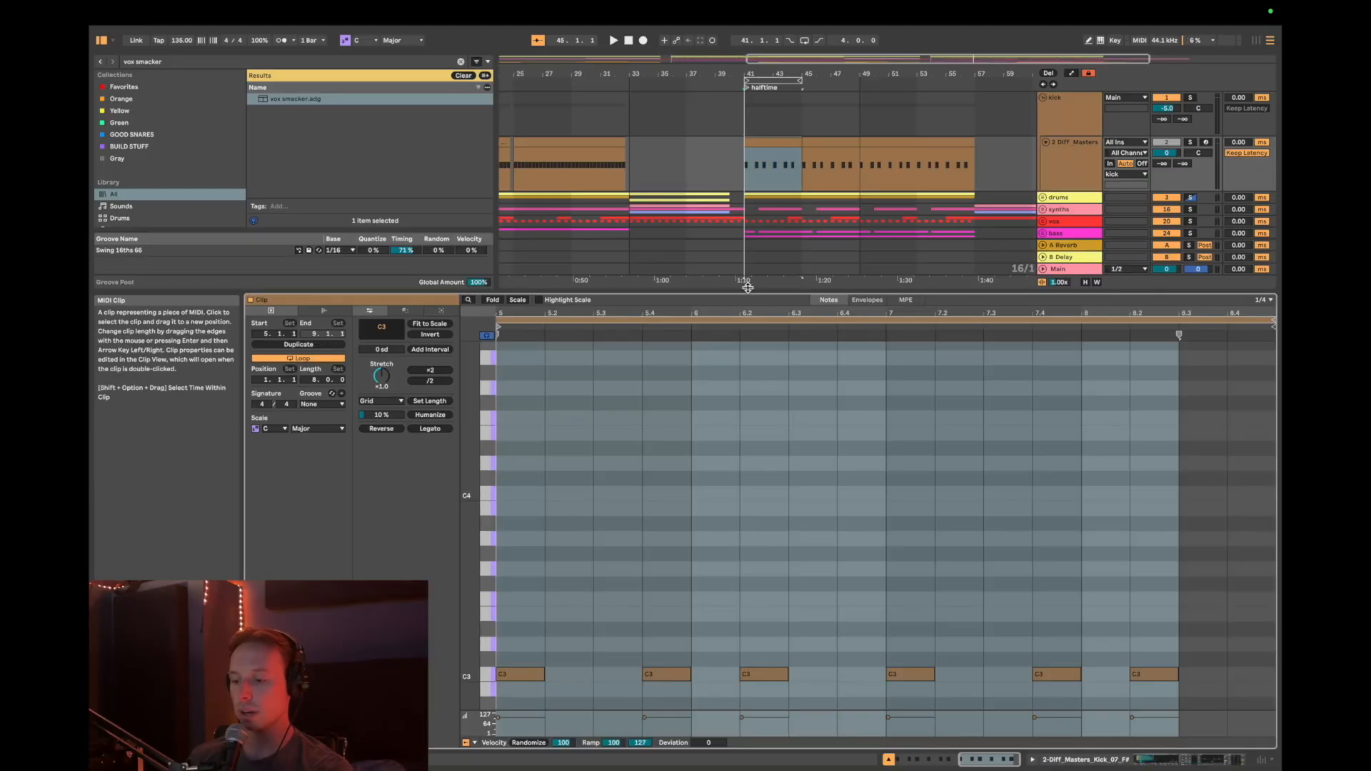
pyautogui.scroll(-3, 736, 520)
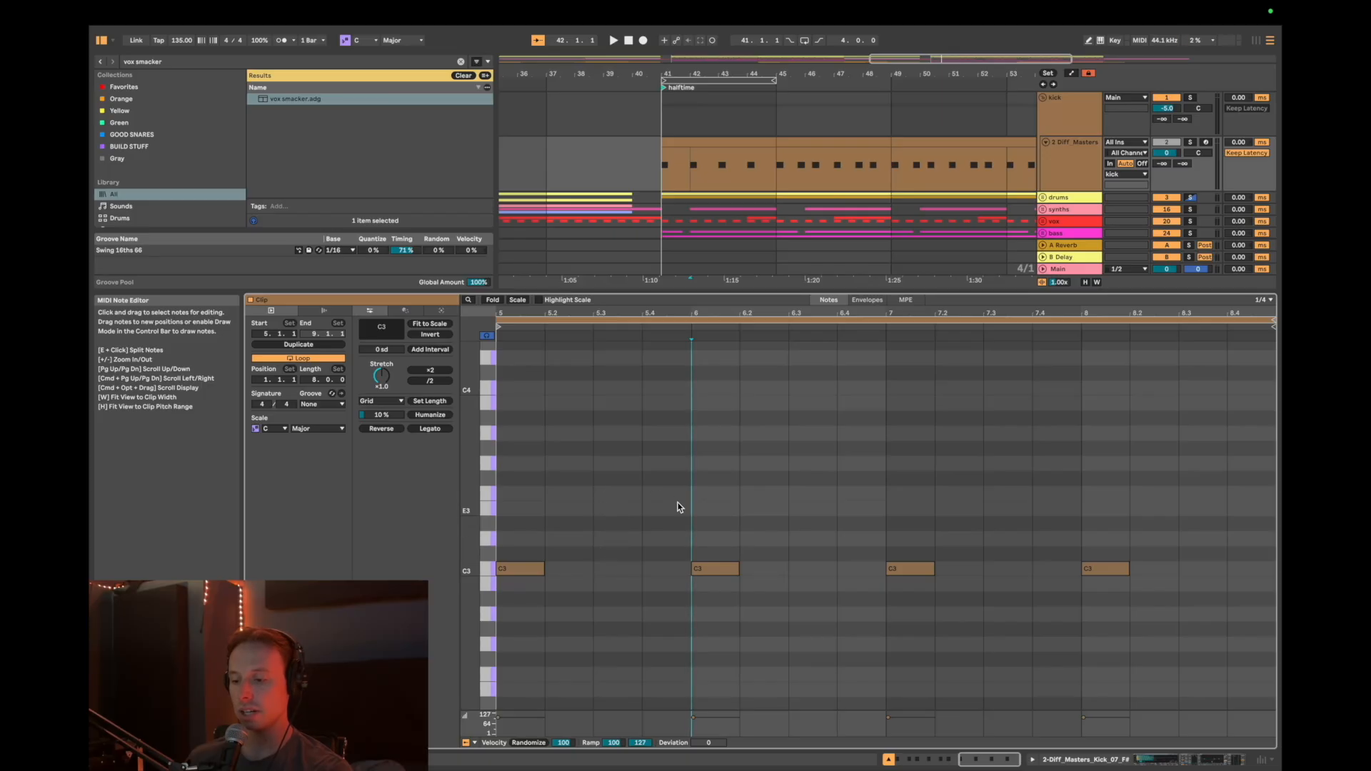
# - Close the kick clip's note editor, solo the kick and drums groups, and play them from bar 41
pyautogui.hotkey('shift', 'Tab')
pyautogui.click(1191, 197)
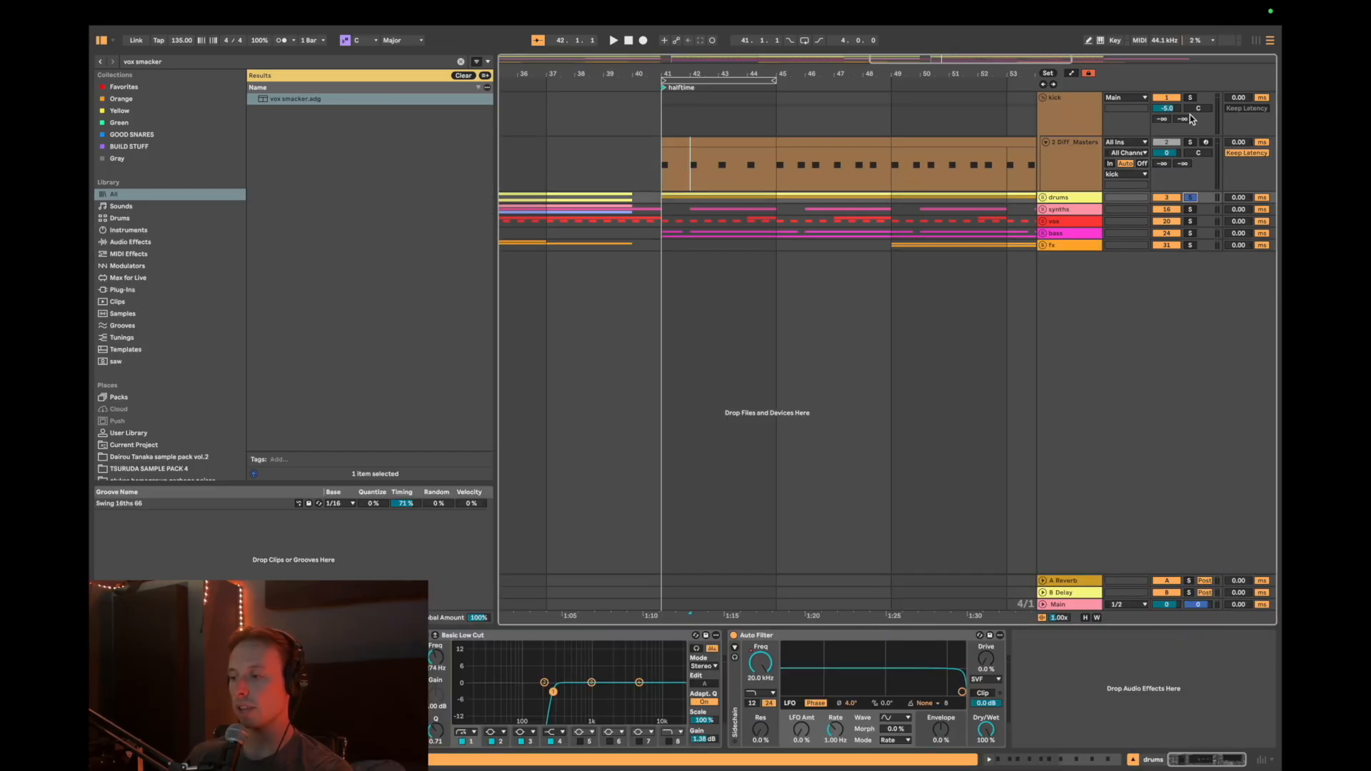
pyautogui.click(652, 121)
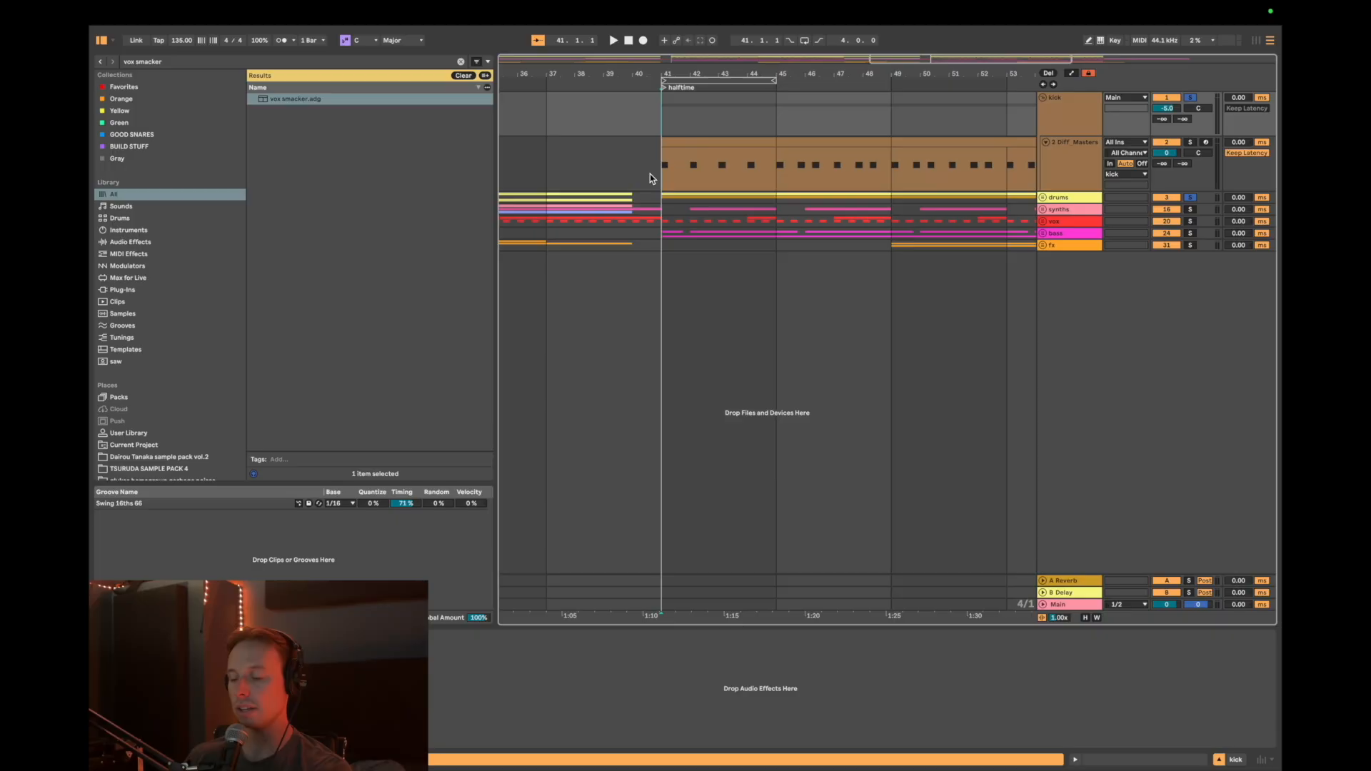
pyautogui.press('space')
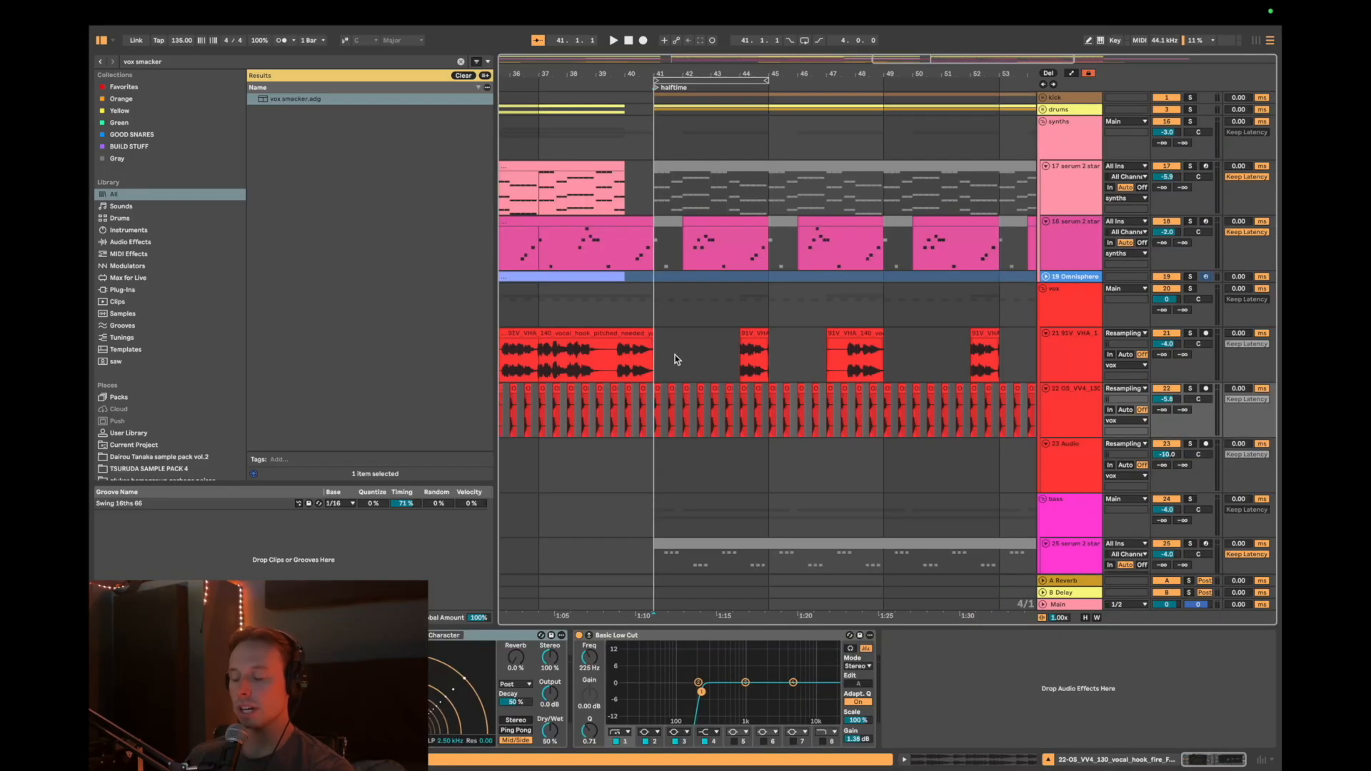
# - Compare the vocal tracks across the 4x4 and halftime sections, and play the track 22 vocal hook soloed from bar 41
pyautogui.scroll(-6, 675, 354)
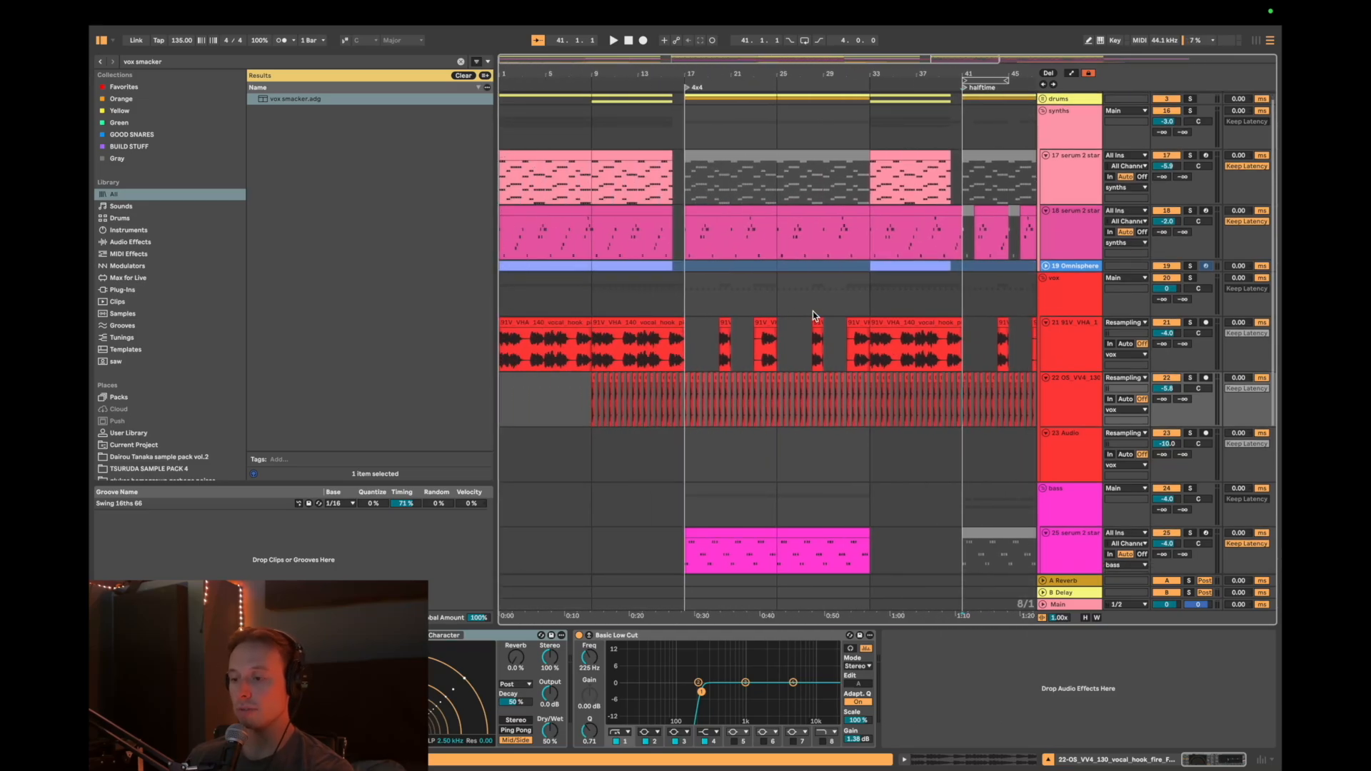
pyautogui.hscroll(10, 812, 316)
pyautogui.scroll(5, 660, 457)
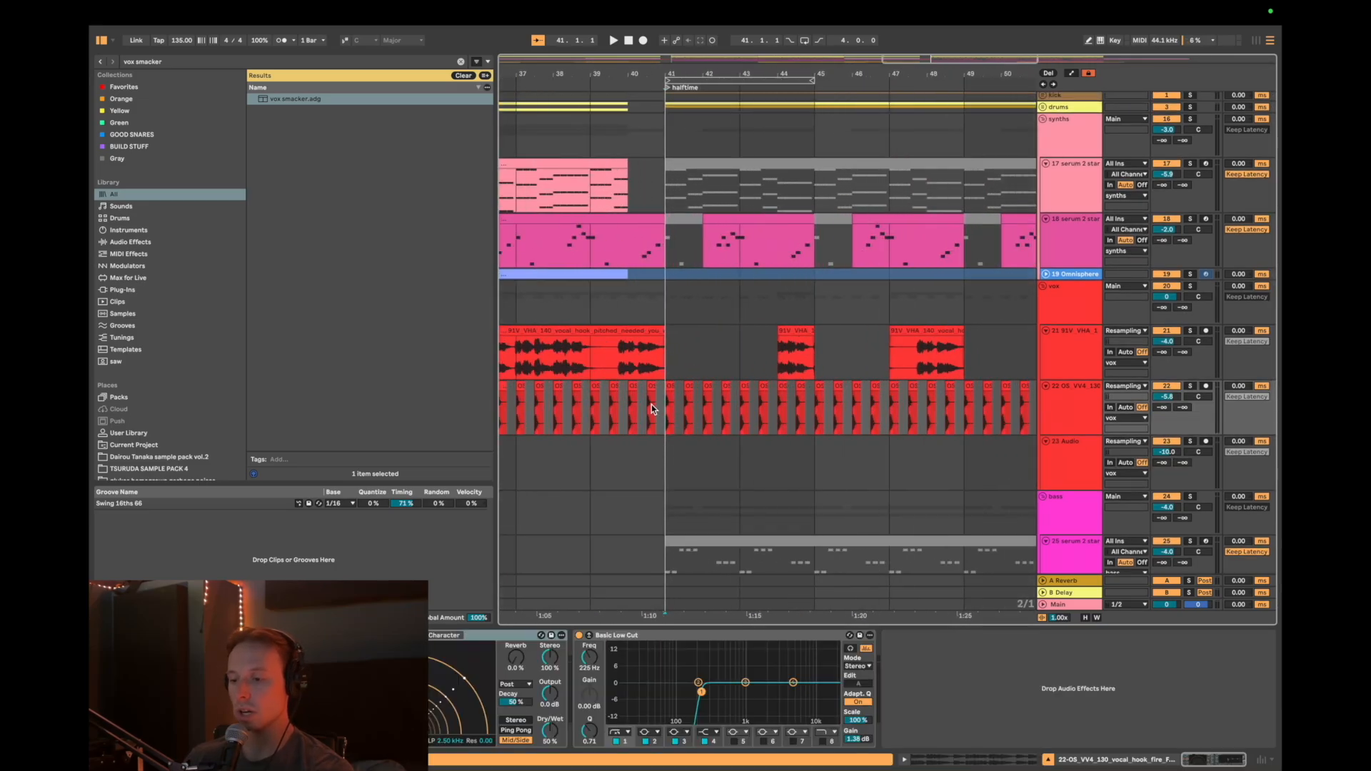
pyautogui.press('space')
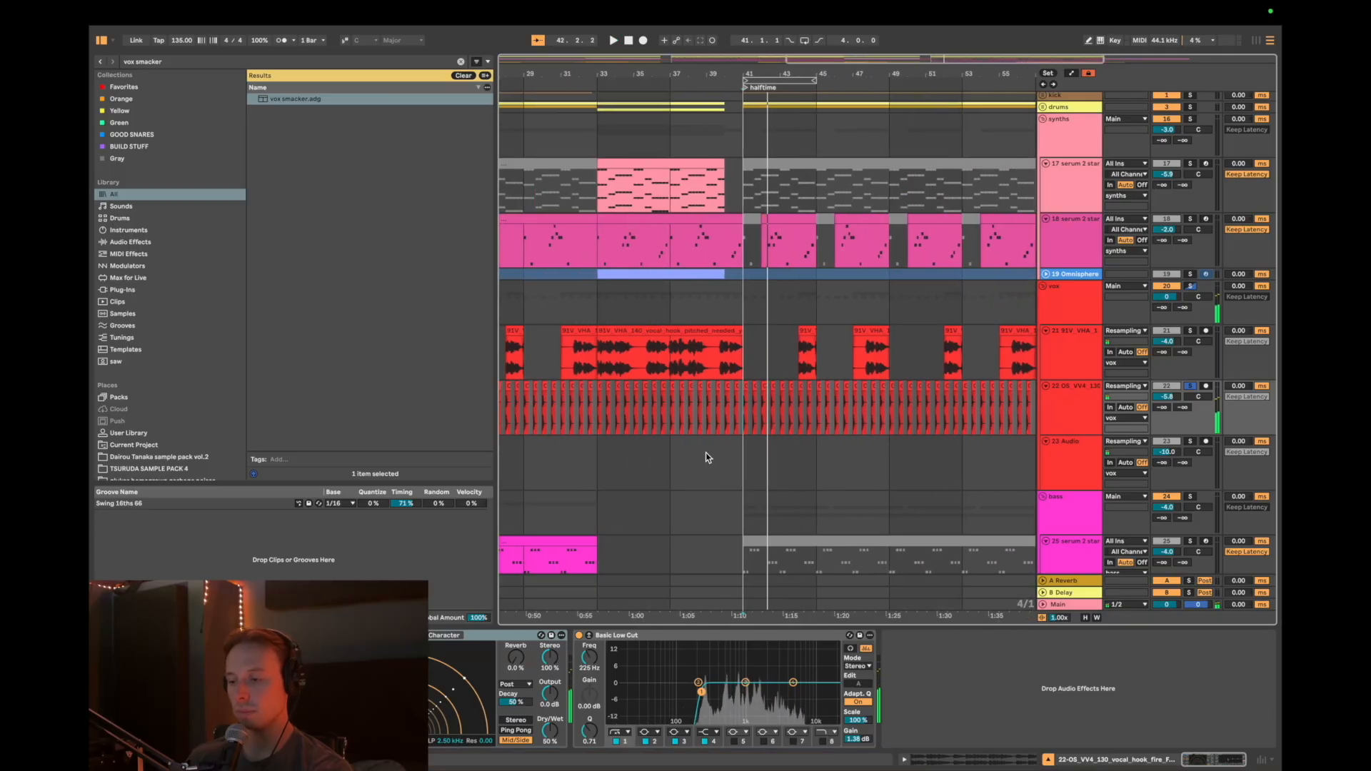
pyautogui.press('space')
pyautogui.scroll(-3, 784, 402)
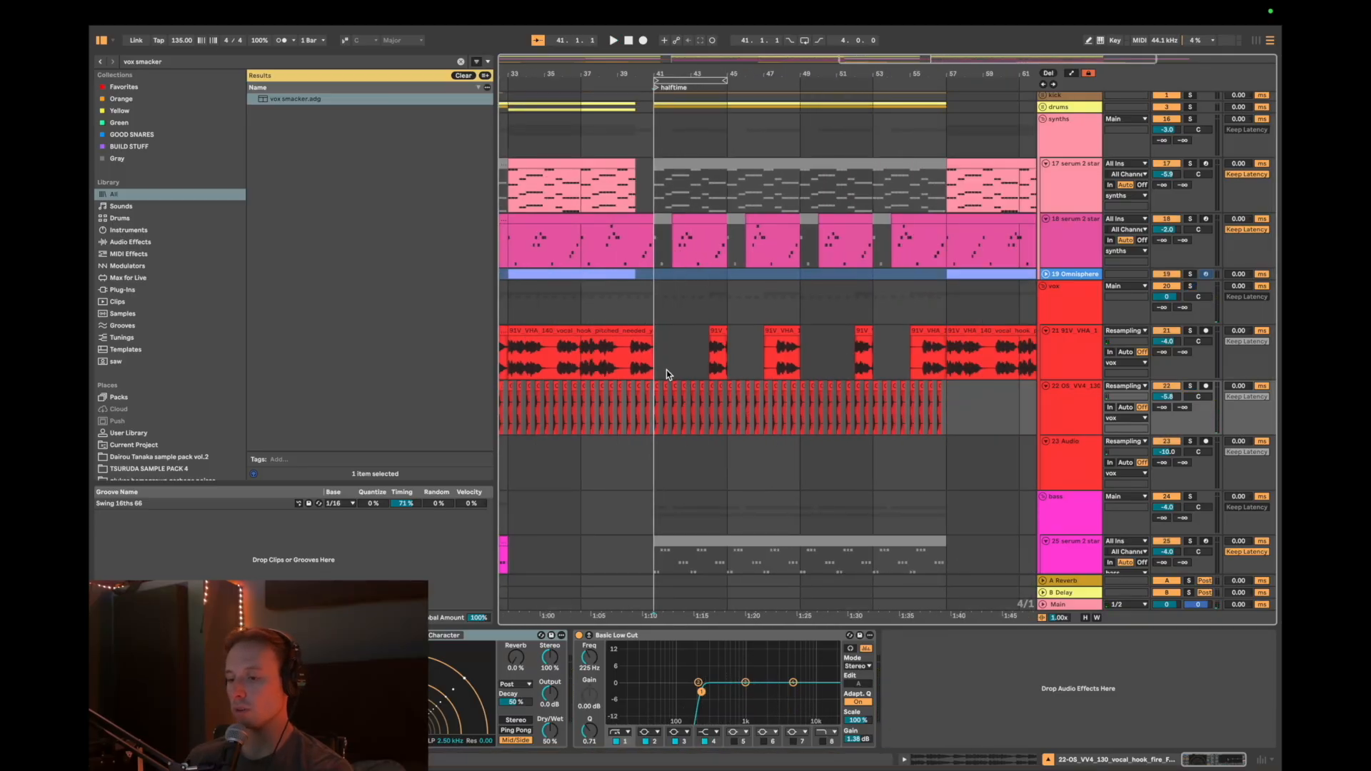
pyautogui.click(659, 231)
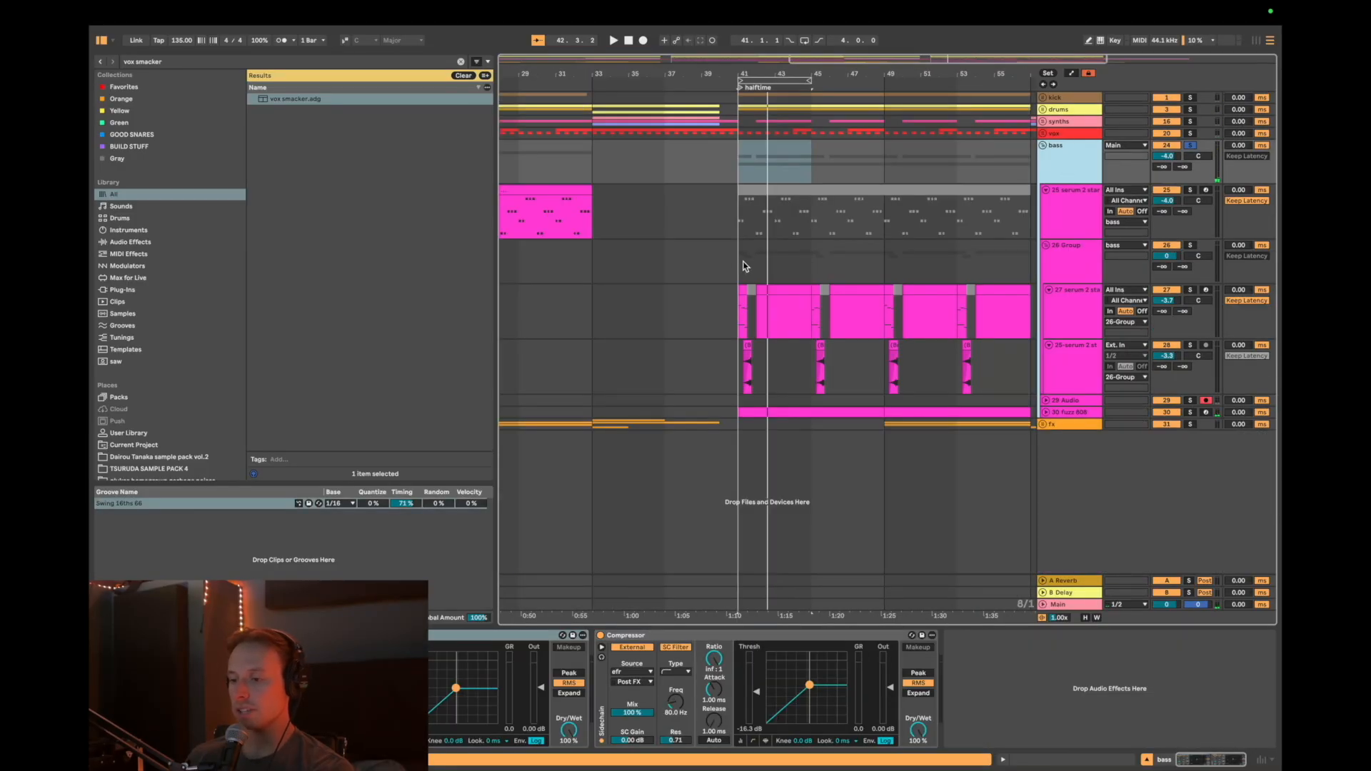
# - Check the oscillators in the track 27 bass's Serum 2 and close its window
pyautogui.click(747, 263)
pyautogui.click(735, 313)
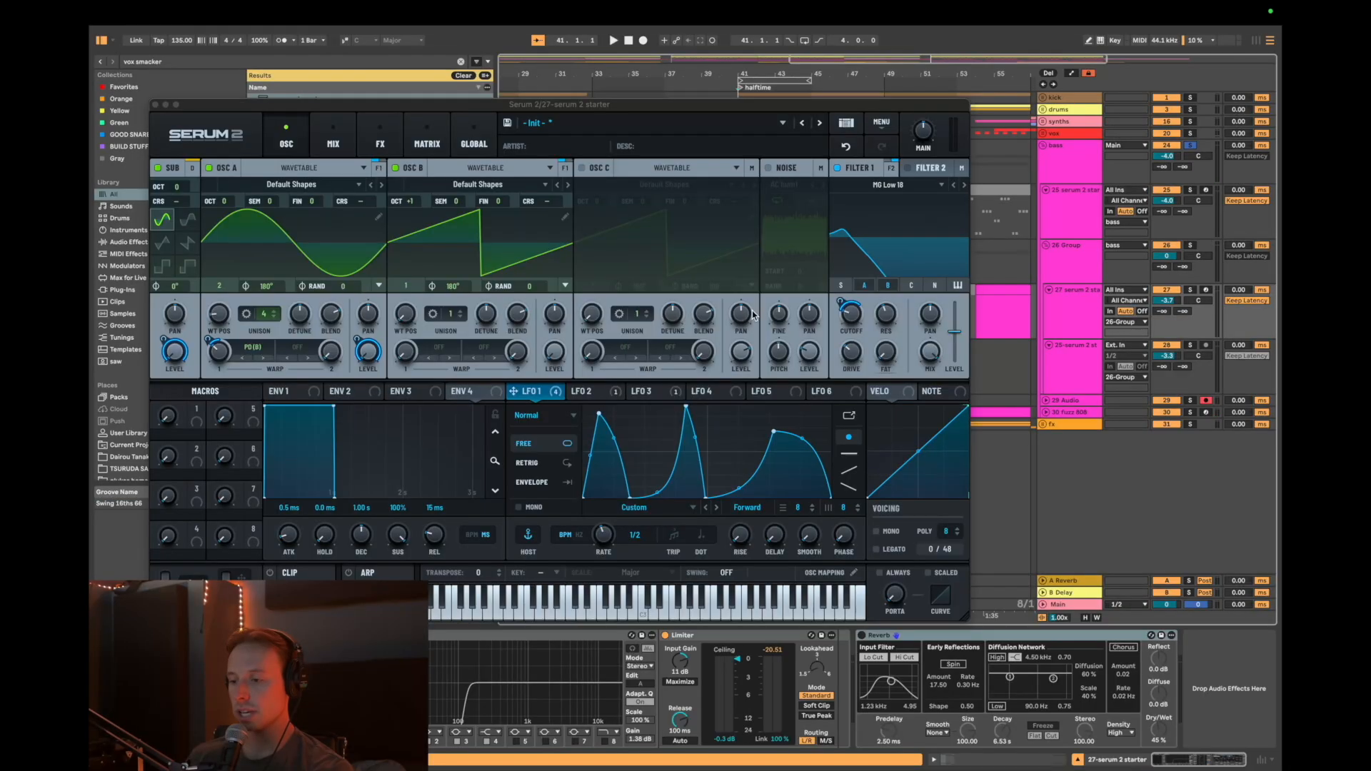
pyautogui.click(155, 105)
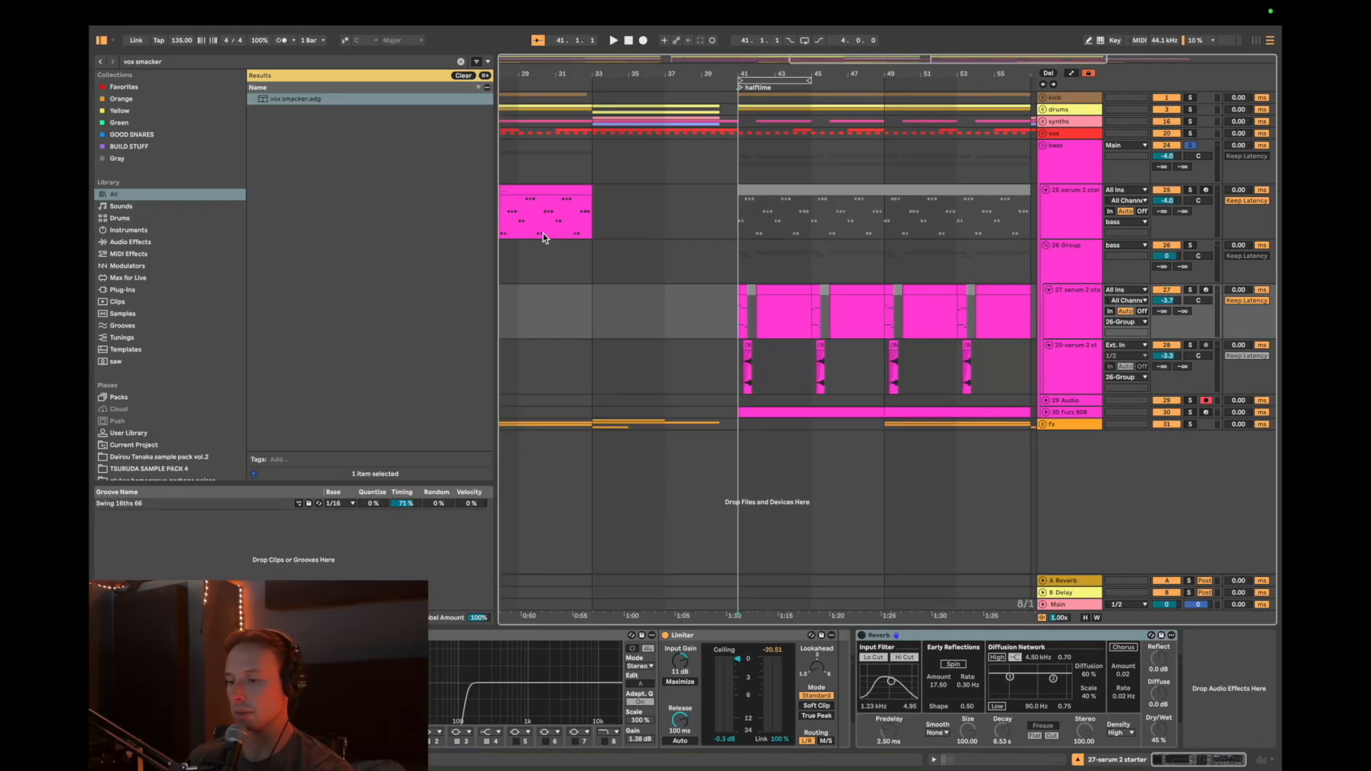
# - Highlight the group 26 bass clips across the halftime section, and solo the group
pyautogui.hscroll(5, 525, 230)
pyautogui.click(615, 269)
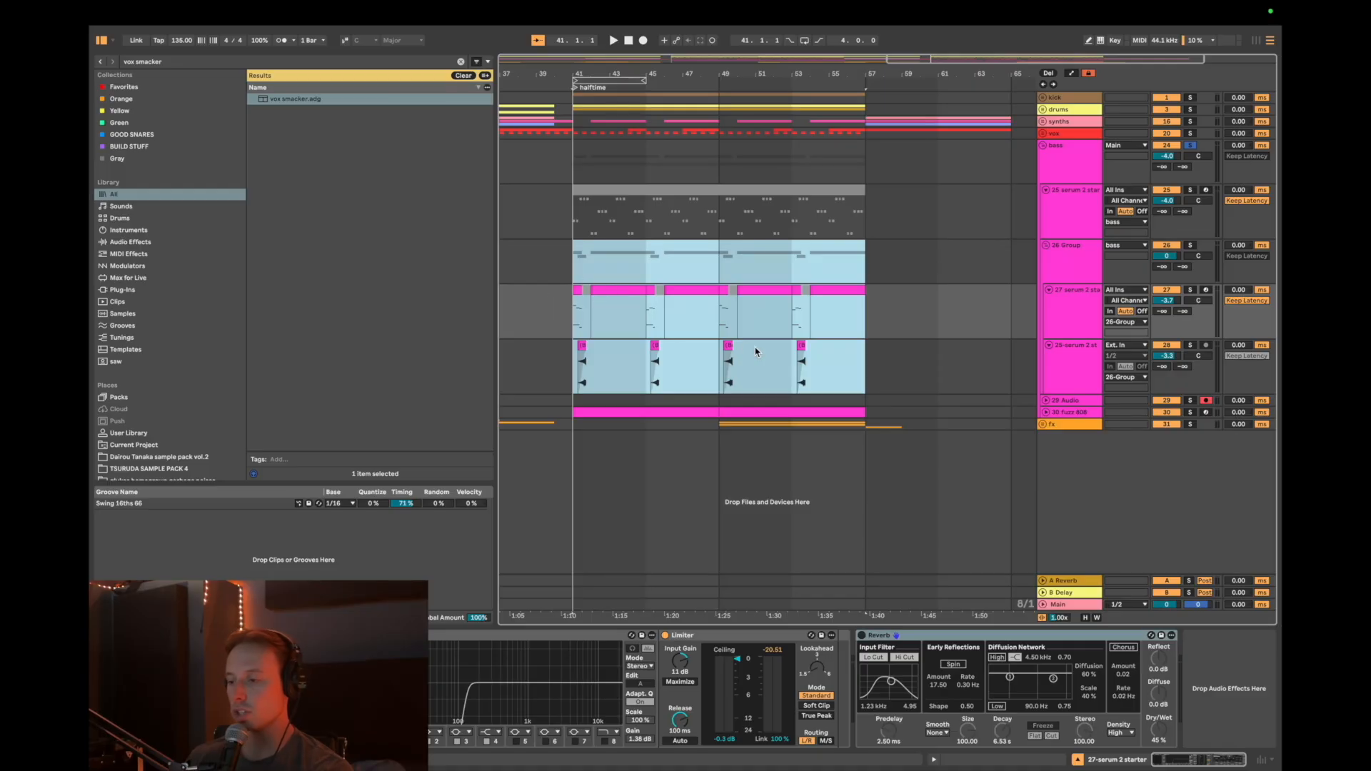
pyautogui.hscroll(-3, 756, 352)
pyautogui.scroll(5, 717, 343)
pyautogui.click(1081, 297)
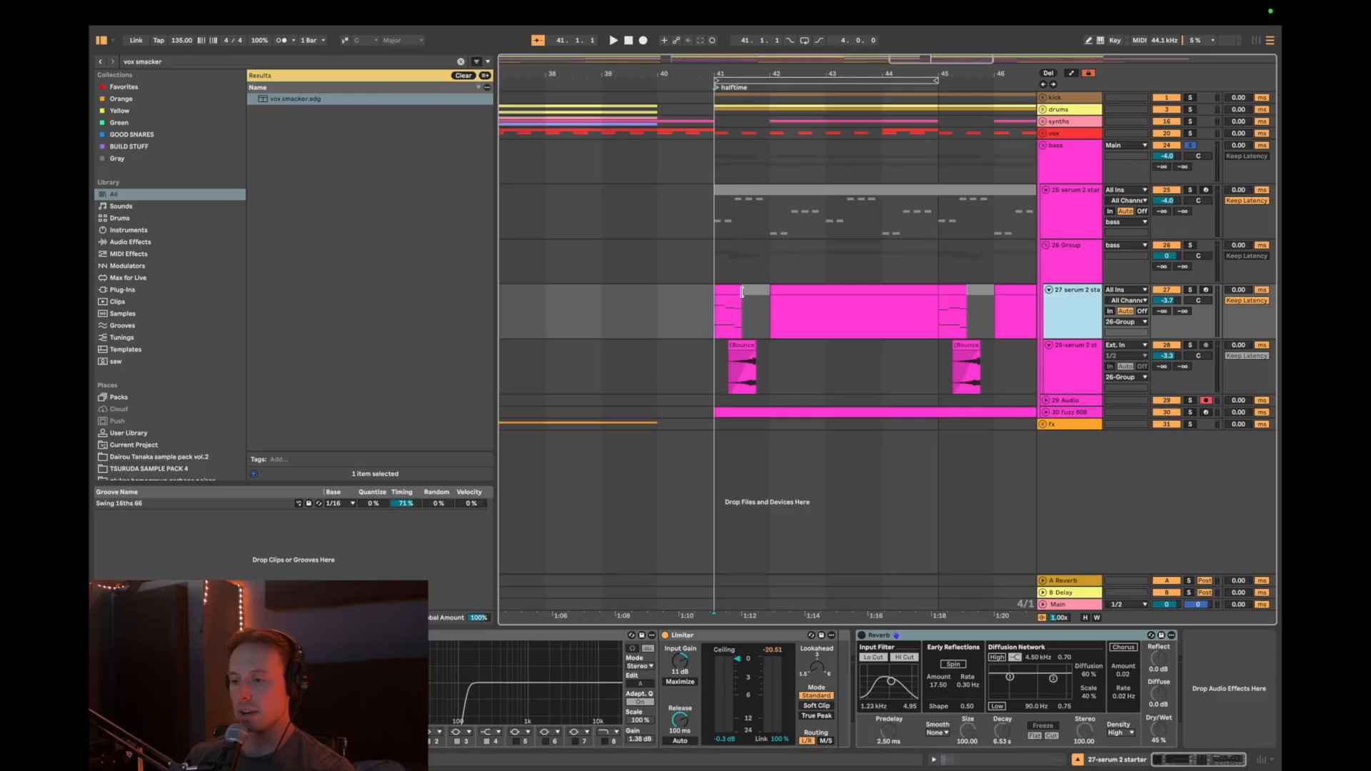
pyautogui.click(1058, 260)
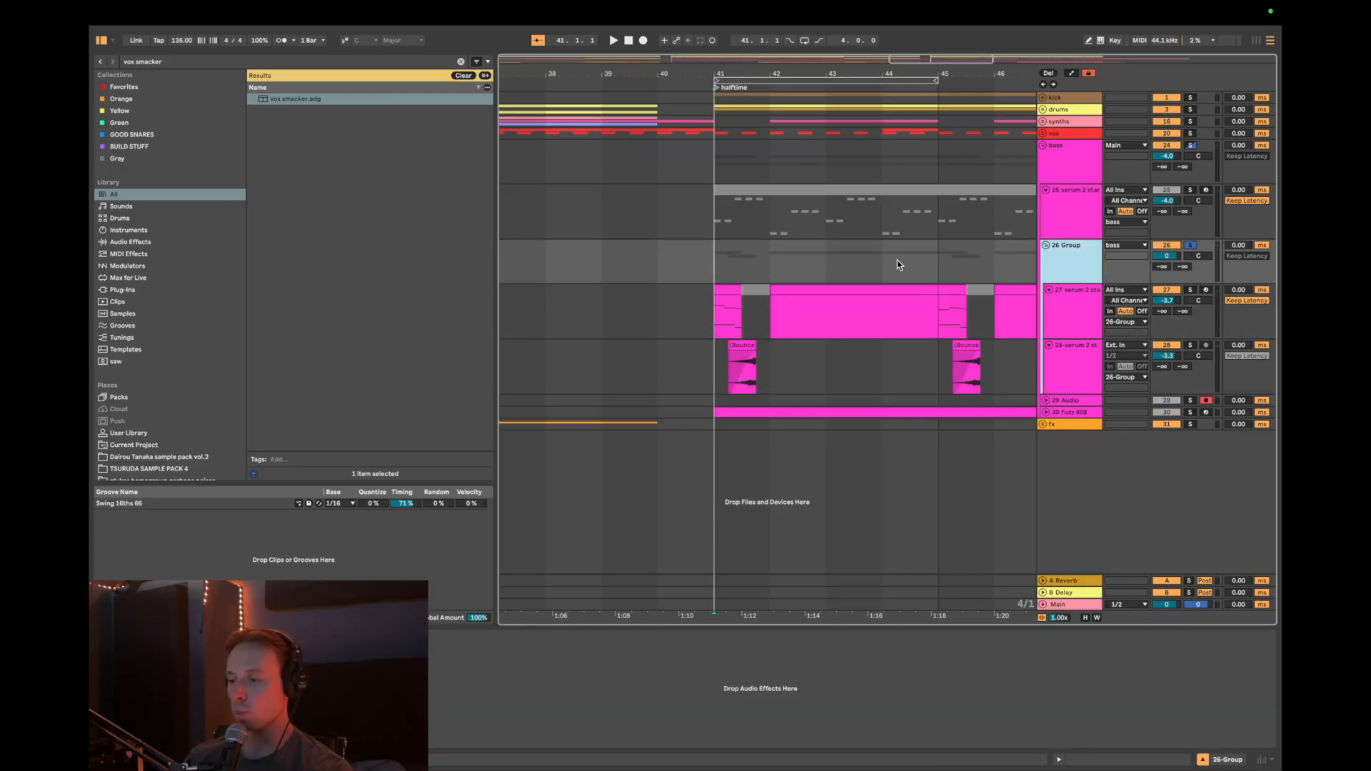
# - Play the halftime section from bar 41 in the full mix to hear the track 27 bass in context
pyautogui.click(713, 324)
pyautogui.press('w')
pyautogui.scroll(5, 814, 323)
pyautogui.hscroll(4, 814, 323)
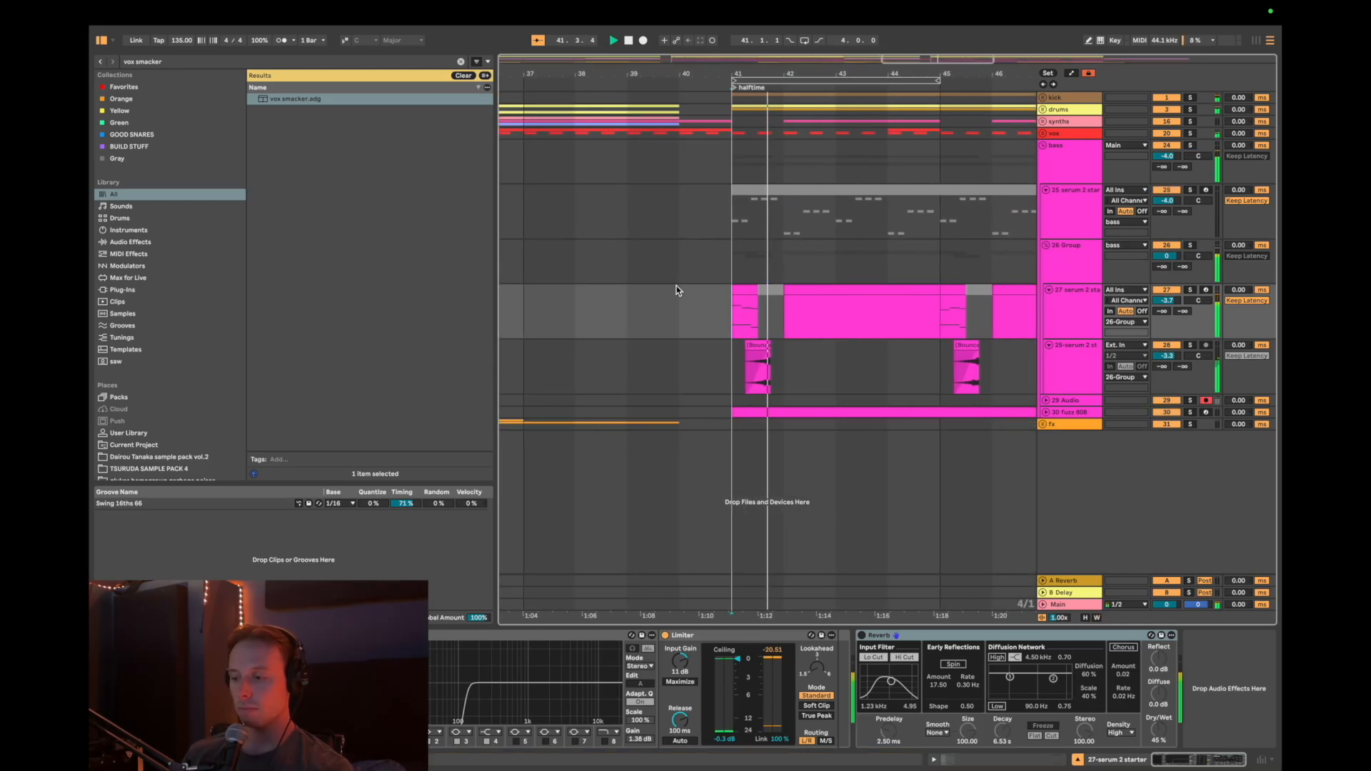
pyautogui.press('space')
# - Reopen the track 27 Serum 2, examine its effects page through the reverb and final compressor, and close the window
pyautogui.scroll(4, 723, 312)
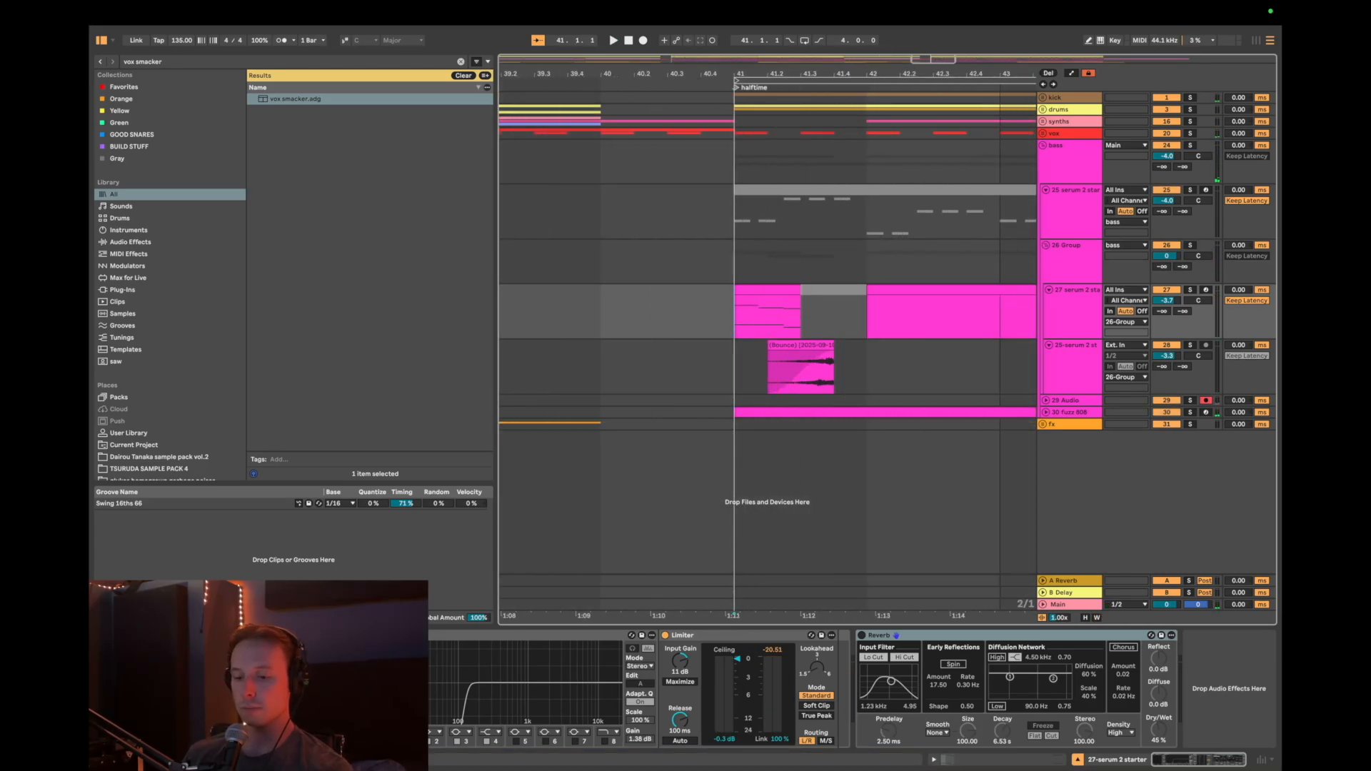
pyautogui.click(115, 635)
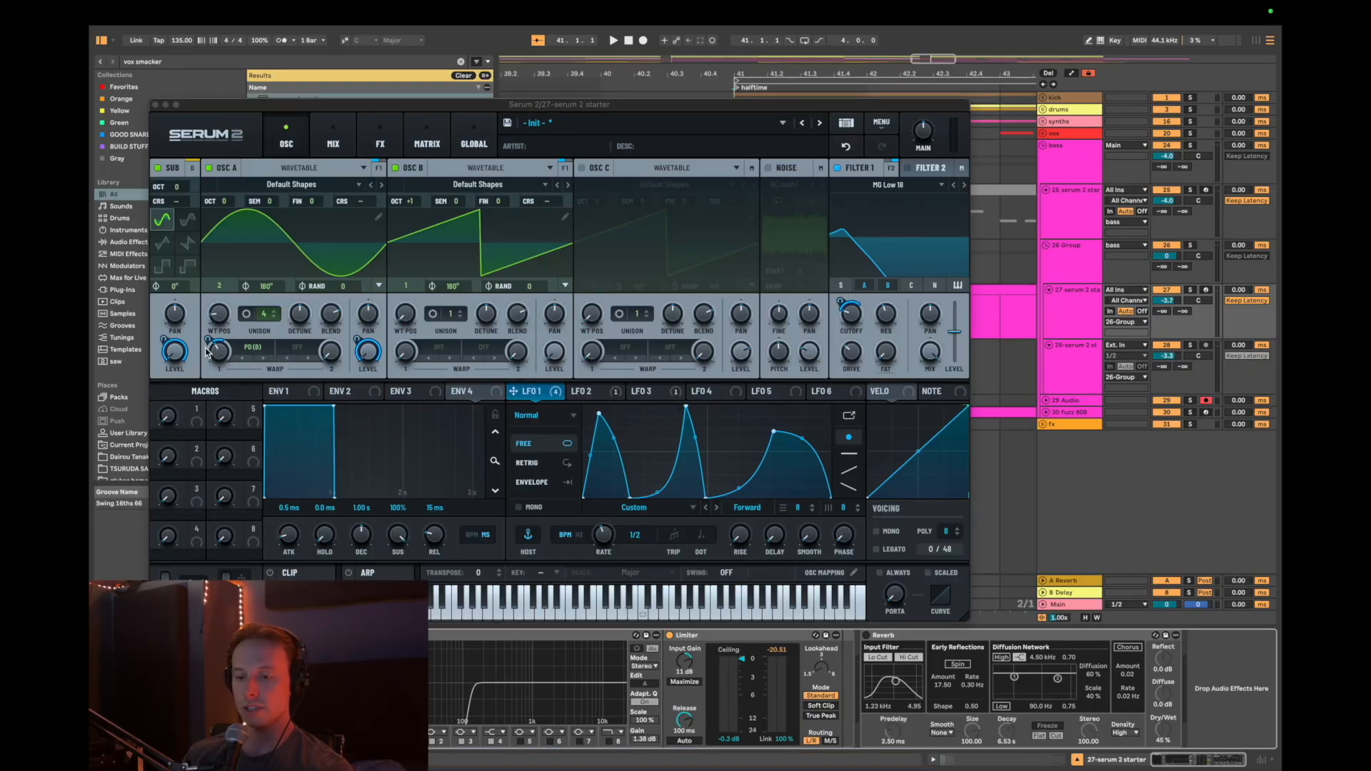
pyautogui.click(380, 139)
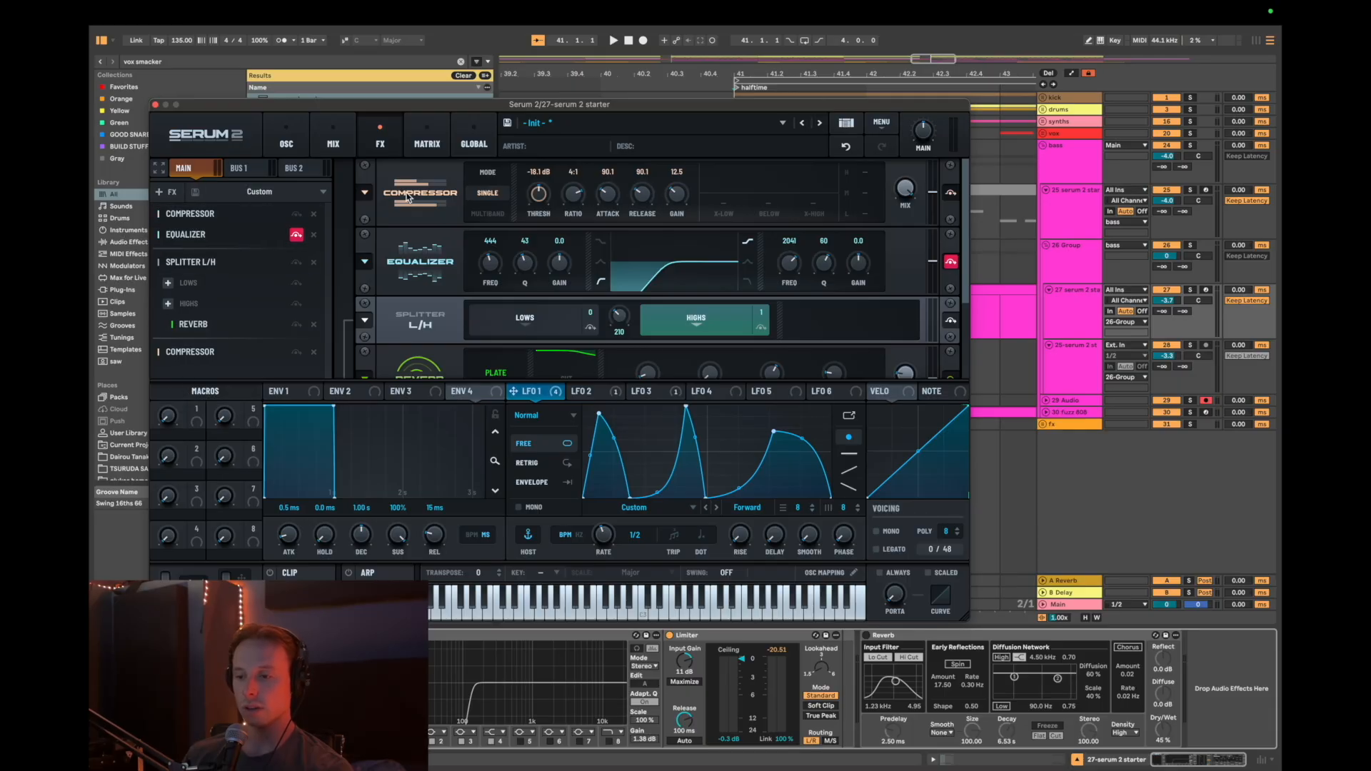
pyautogui.click(227, 325)
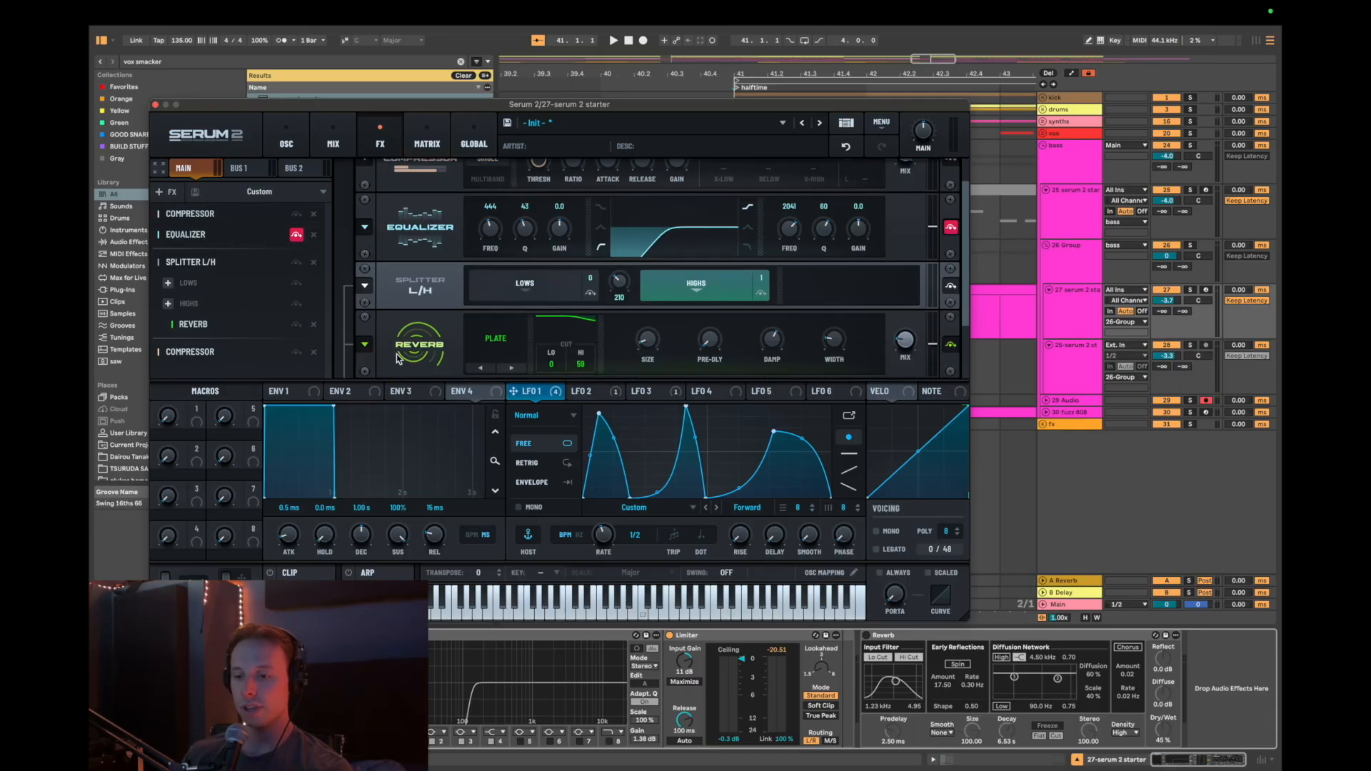
pyautogui.click(208, 361)
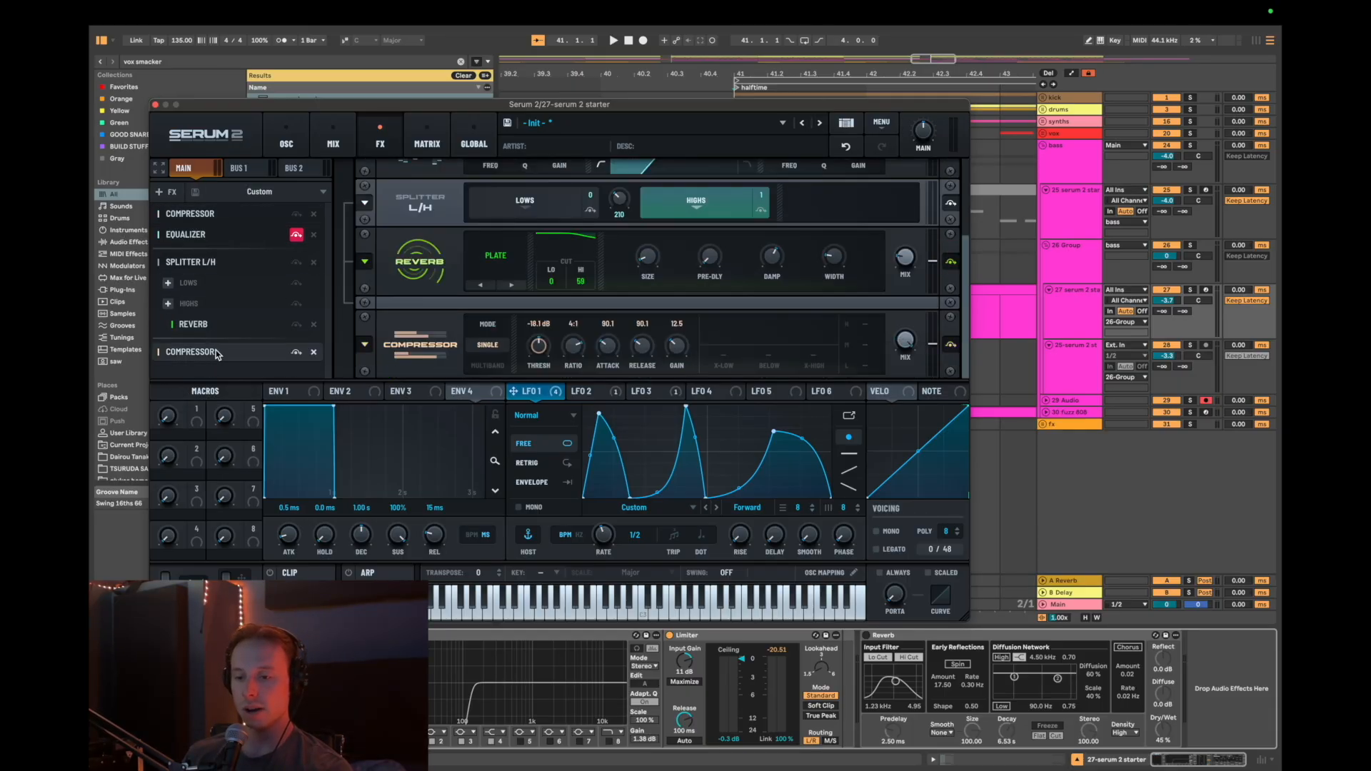
pyautogui.click(155, 105)
# - Solo the track 30 808 bass and play its halftime part from bar 41
pyautogui.hscroll(-2, 779, 327)
pyautogui.click(800, 365)
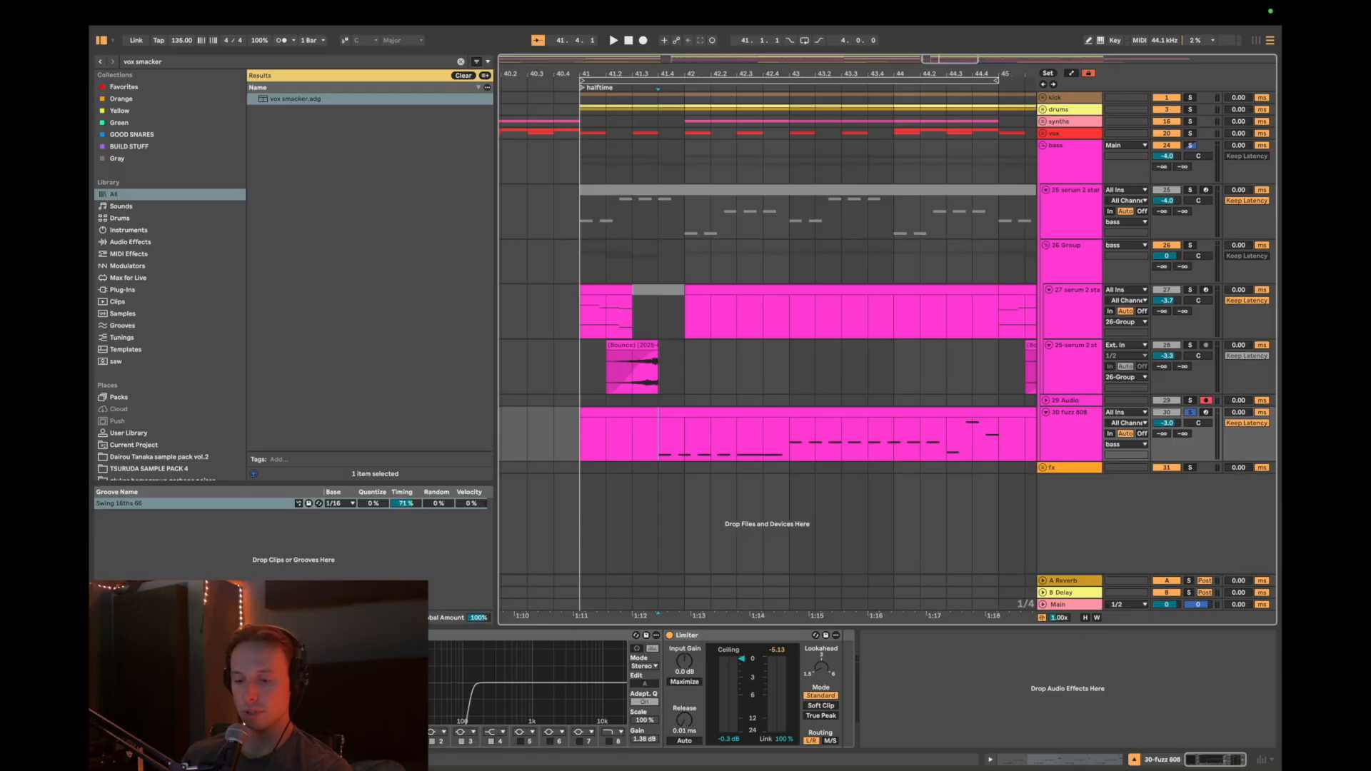
pyautogui.click(123, 635)
pyautogui.press('space')
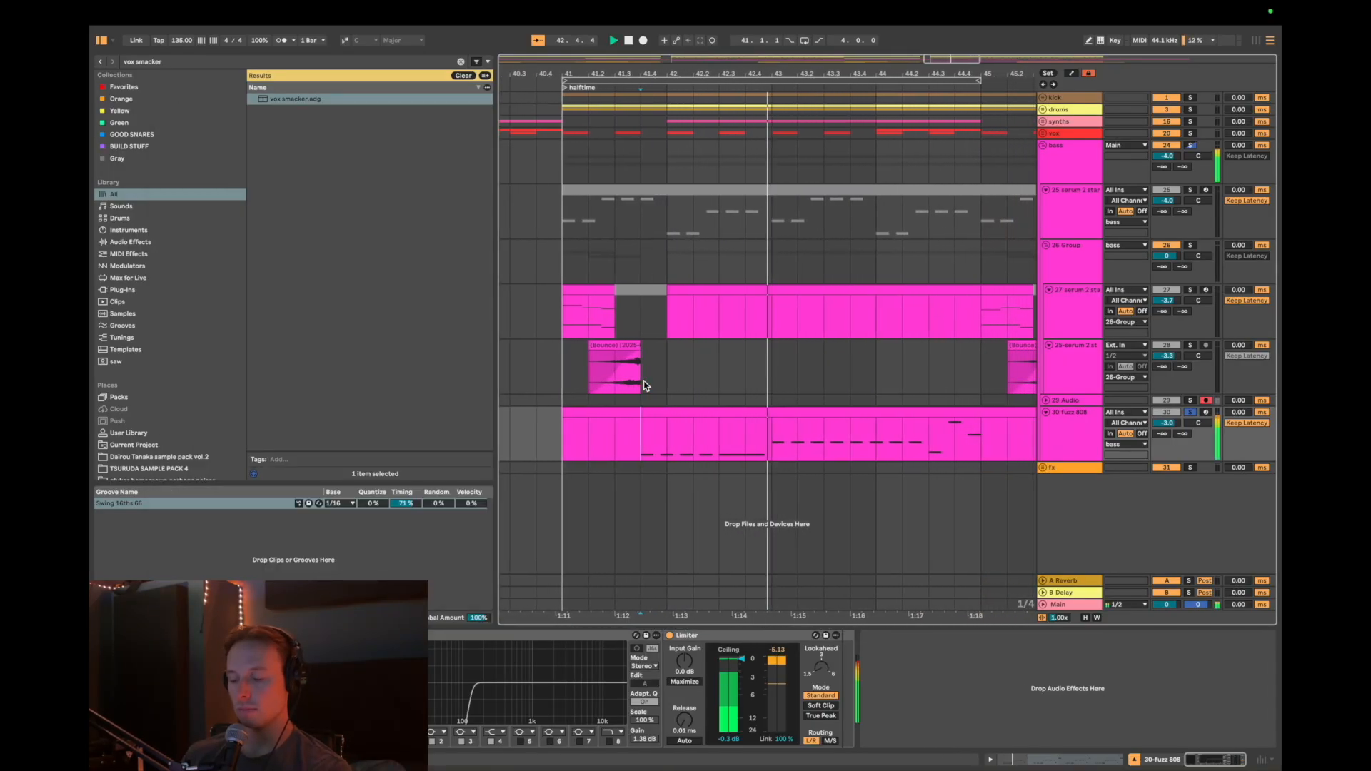
pyautogui.press('space')
pyautogui.scroll(-2, 644, 380)
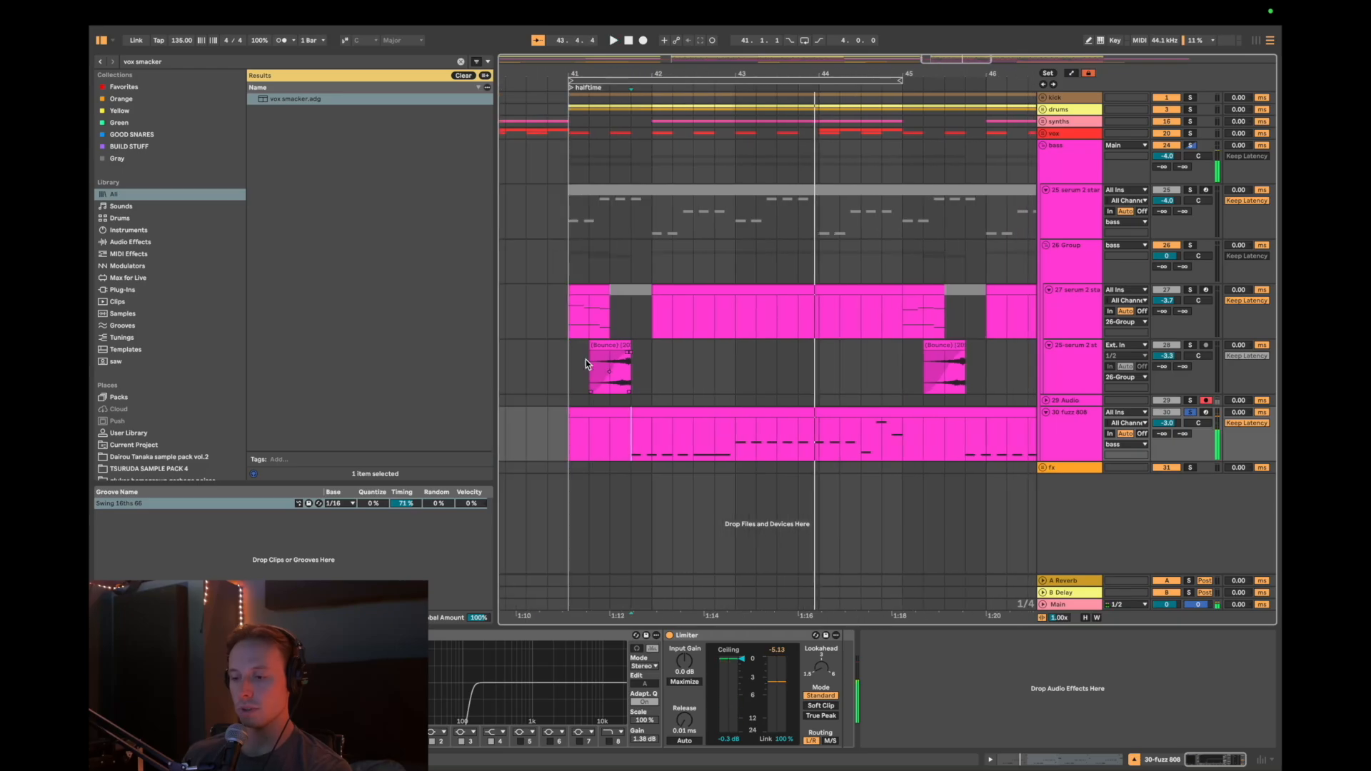
# - Play the halftime bass parts together with the bass group soloed, and end the solo
pyautogui.click(574, 356)
pyautogui.click(1191, 245)
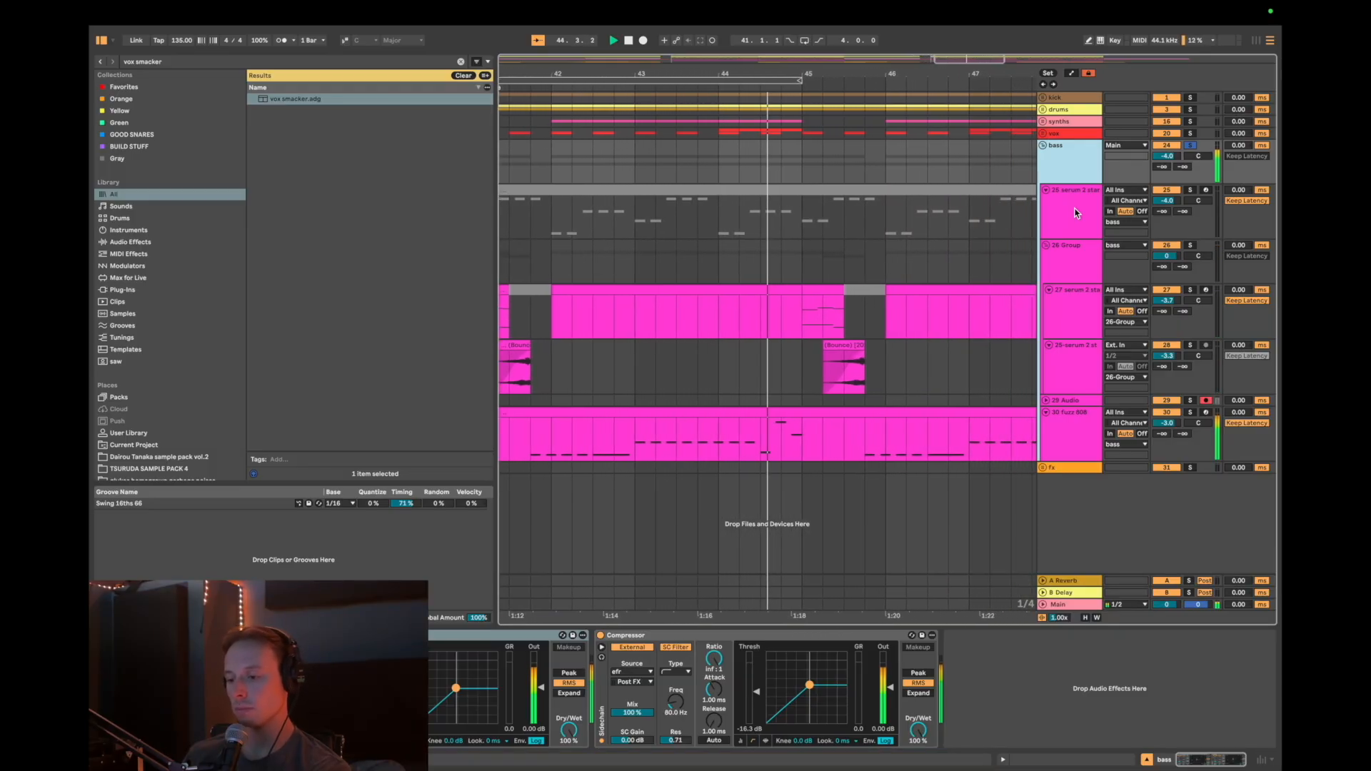
pyautogui.scroll(-5, 940, 302)
pyautogui.press('s')
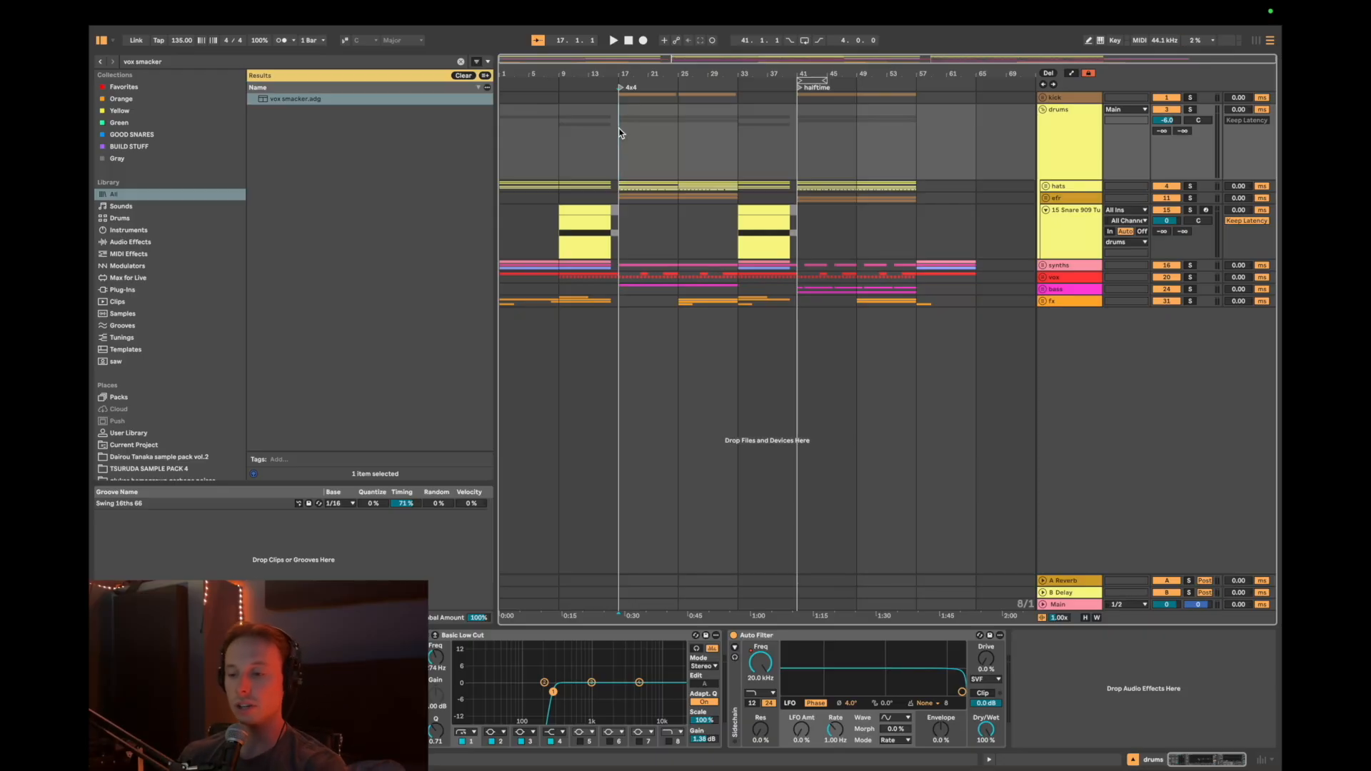
# - Fold the drums group, unfold the bass group, and highlight the track 25 bass clips across the 4x4 section
pyautogui.click(1065, 159)
pyautogui.press('Left')
pyautogui.press('Down')
pyautogui.press('Down')
pyautogui.press('Down')
pyautogui.press('Right')
pyautogui.click(607, 207)
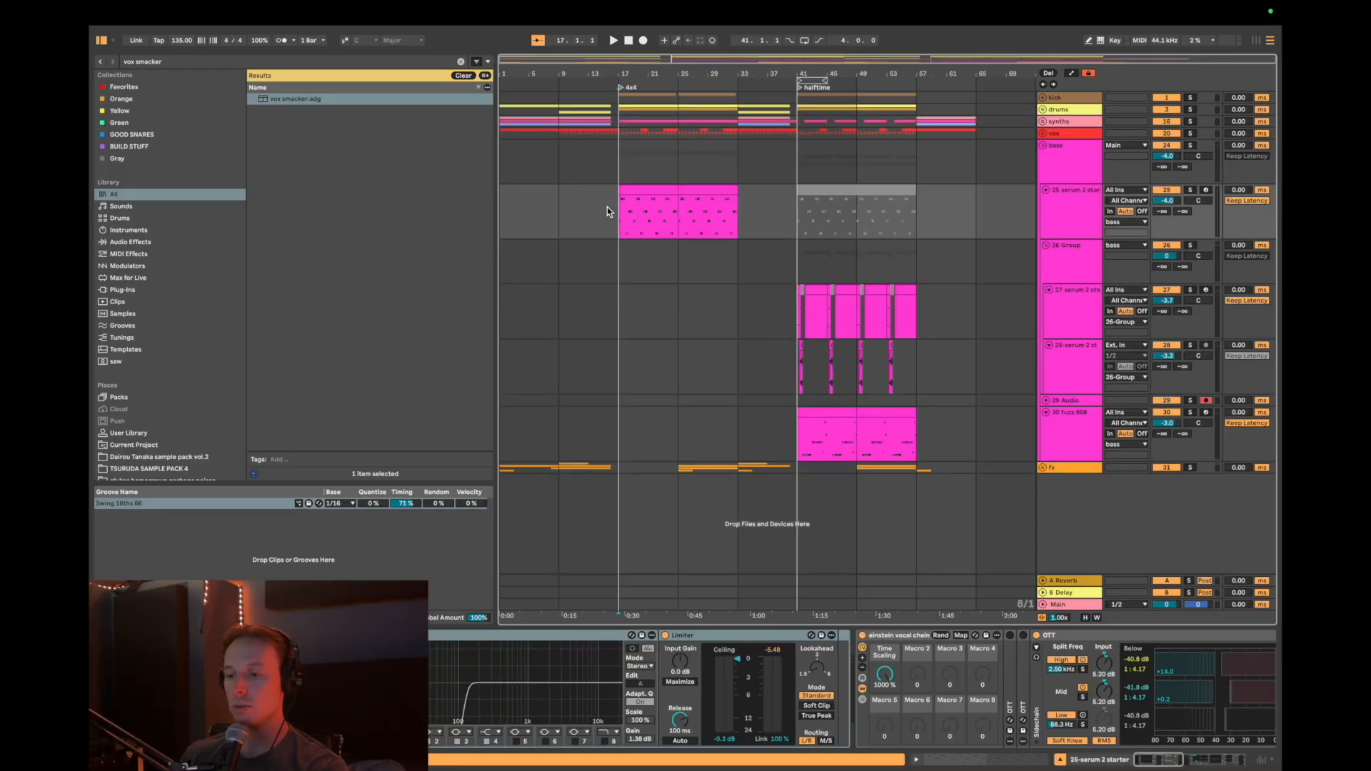
pyautogui.hotkey('shift', 'Right')
pyautogui.hotkey('shift', 'Right')
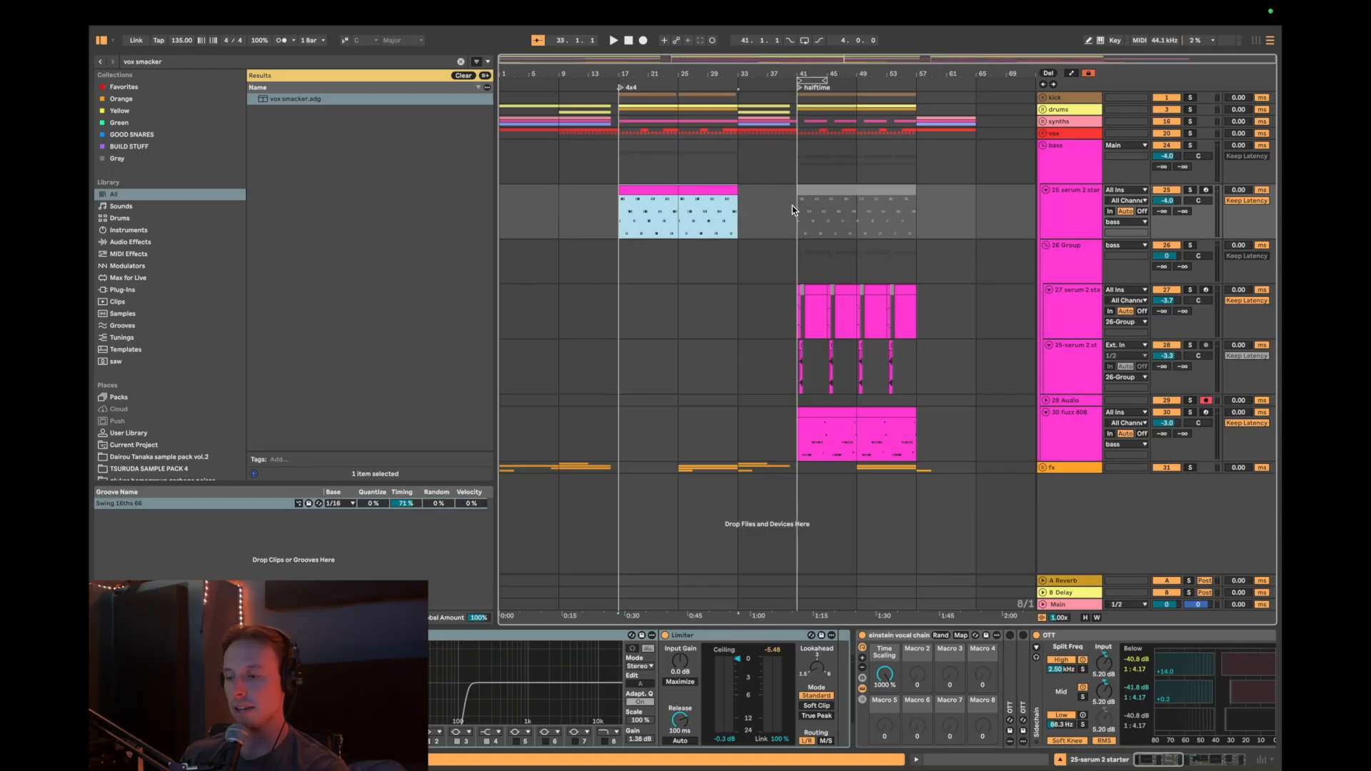
pyautogui.click(789, 312)
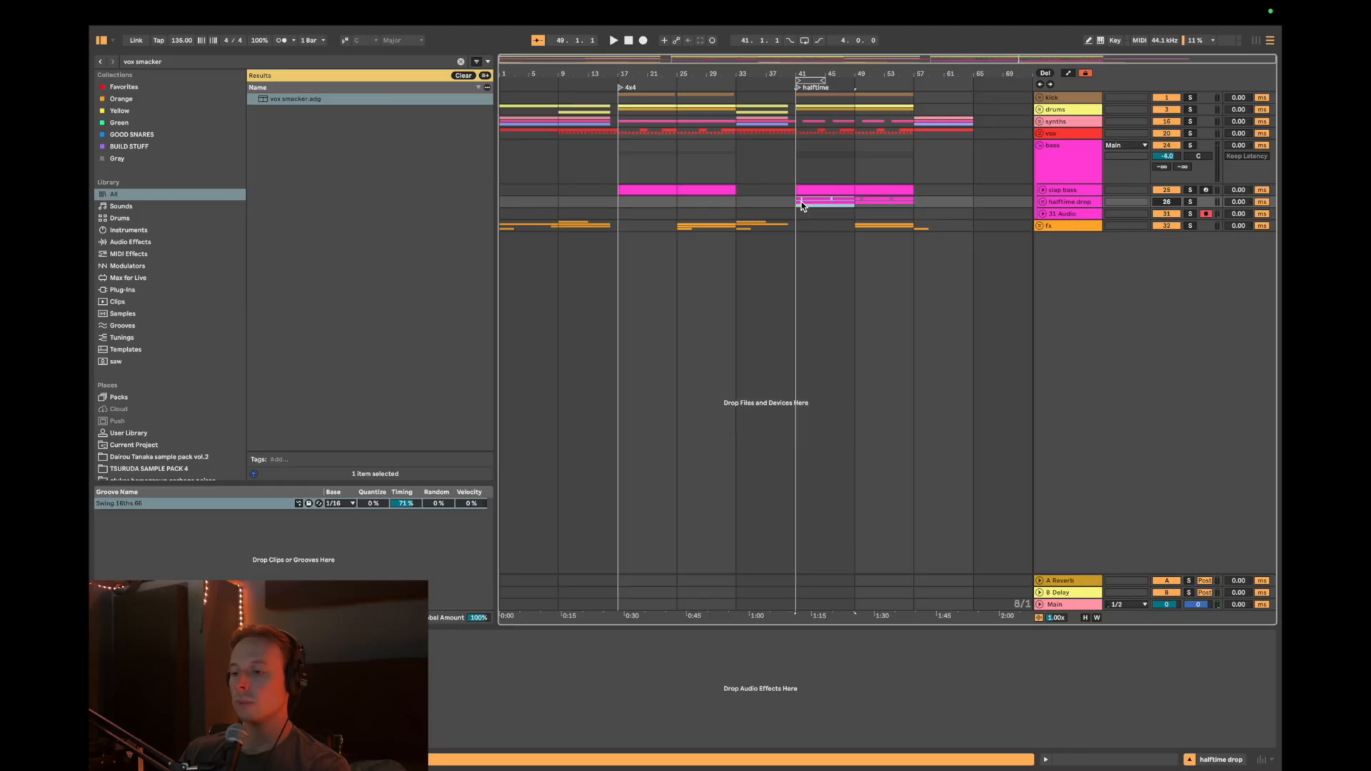
# - Copy the halftime drop group's clips from bars 41 to 57 and paste them at bar 17 in the 4x4 section
pyautogui.hotkey('shift', 'Right')
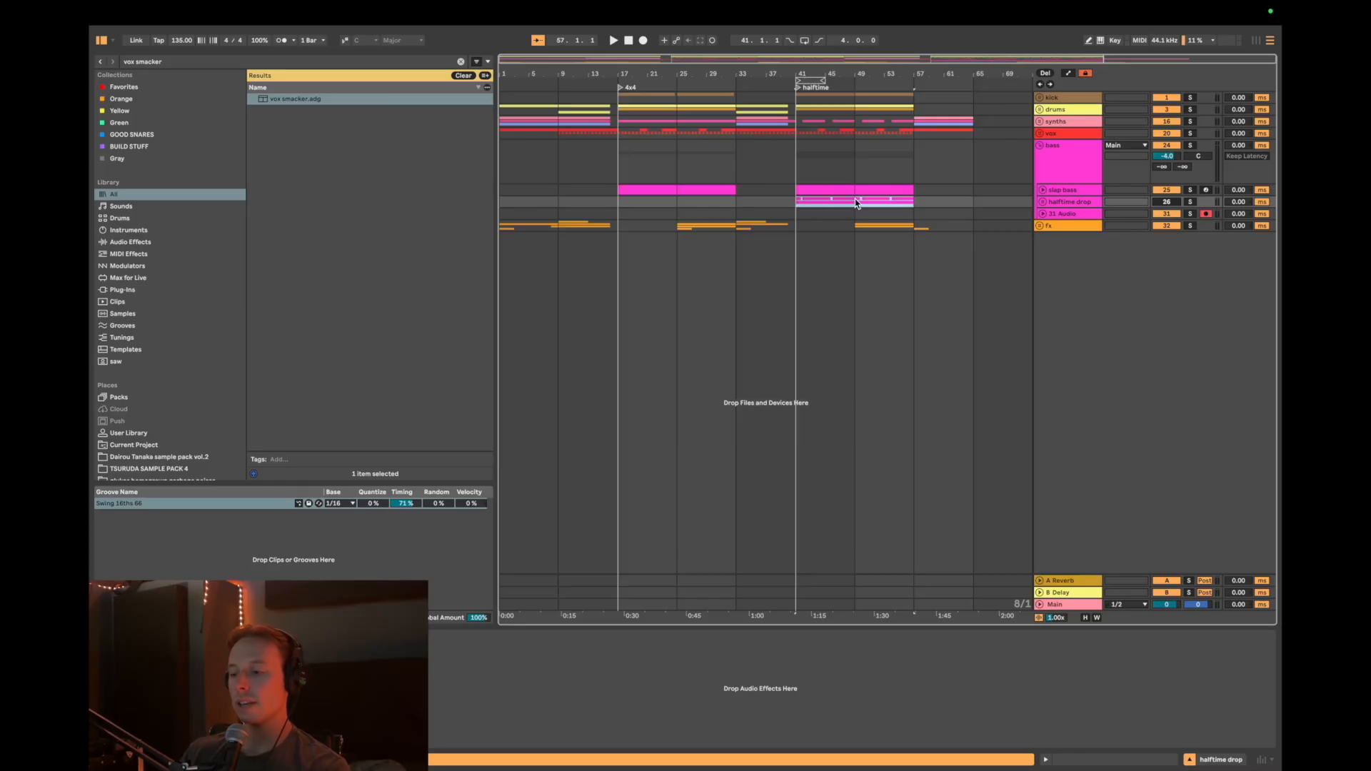
pyautogui.press('super+c')
pyautogui.click(635, 202)
pyautogui.press('super+v')
# - Deactivate the slap bass clips across the 4x4 section, bars 17 to 33
pyautogui.click(605, 190)
pyautogui.hotkey('shift', 'Right')
pyautogui.hotkey('shift', 'Right')
pyautogui.press('0')
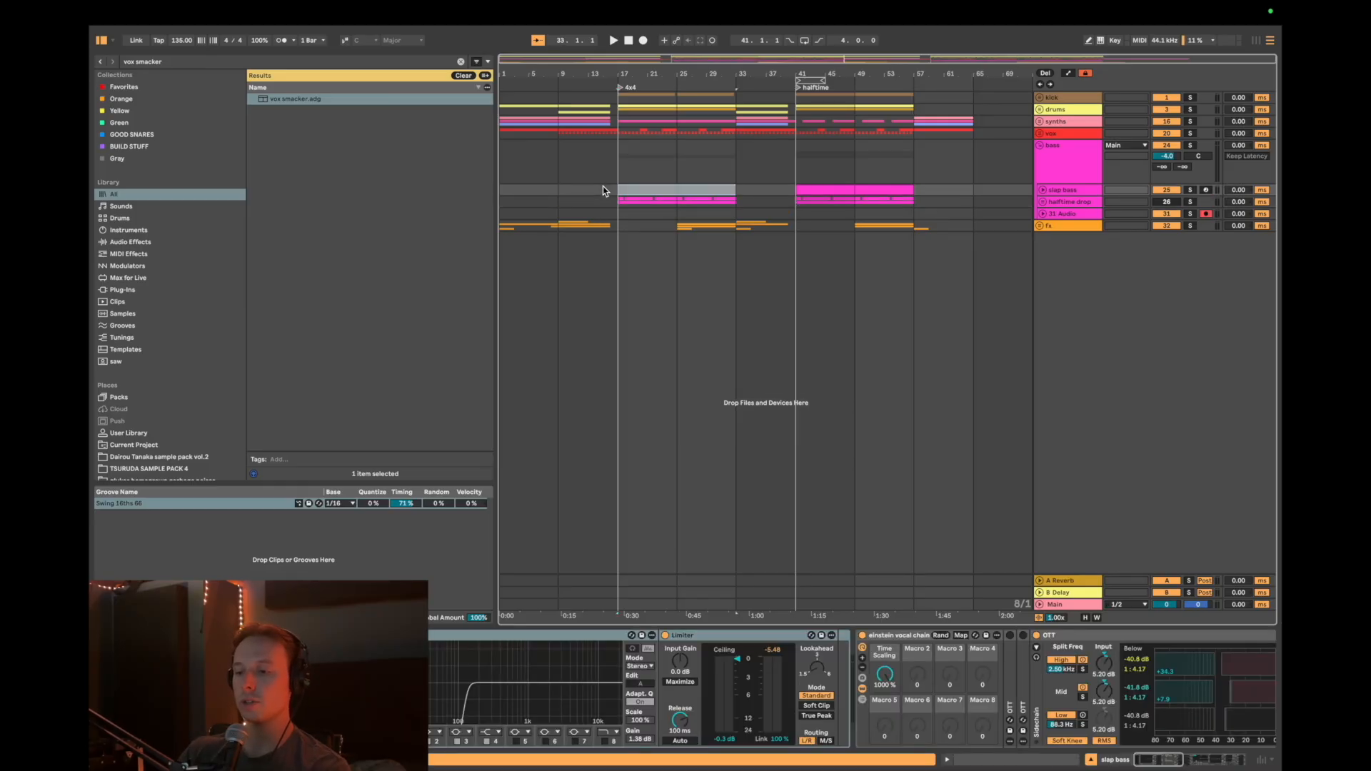
# - Play the 4x4 section from bar 17 with the swapped bass, and highlight all groups across the whole arrangement
pyautogui.click(621, 172)
pyautogui.press('space')
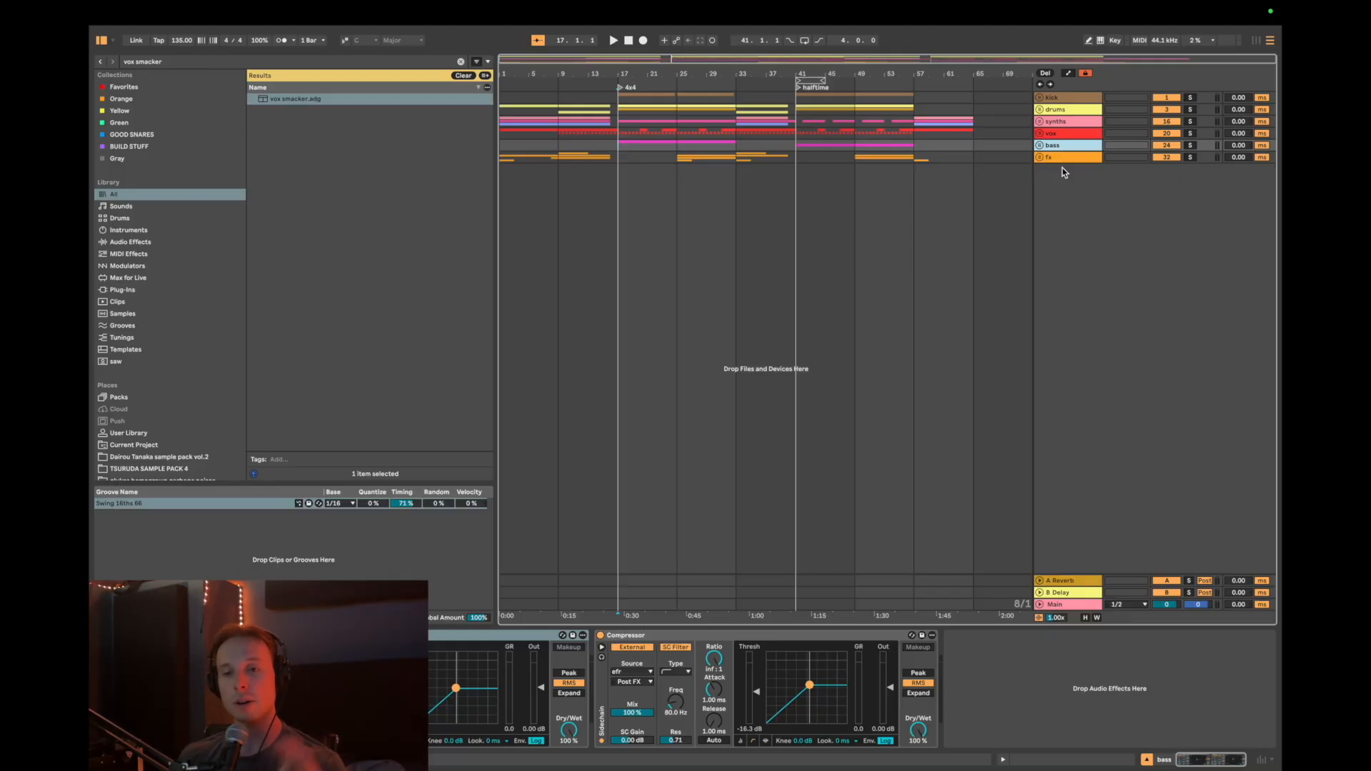
pyautogui.moveTo(975, 169); pyautogui.dragTo(570, 95)
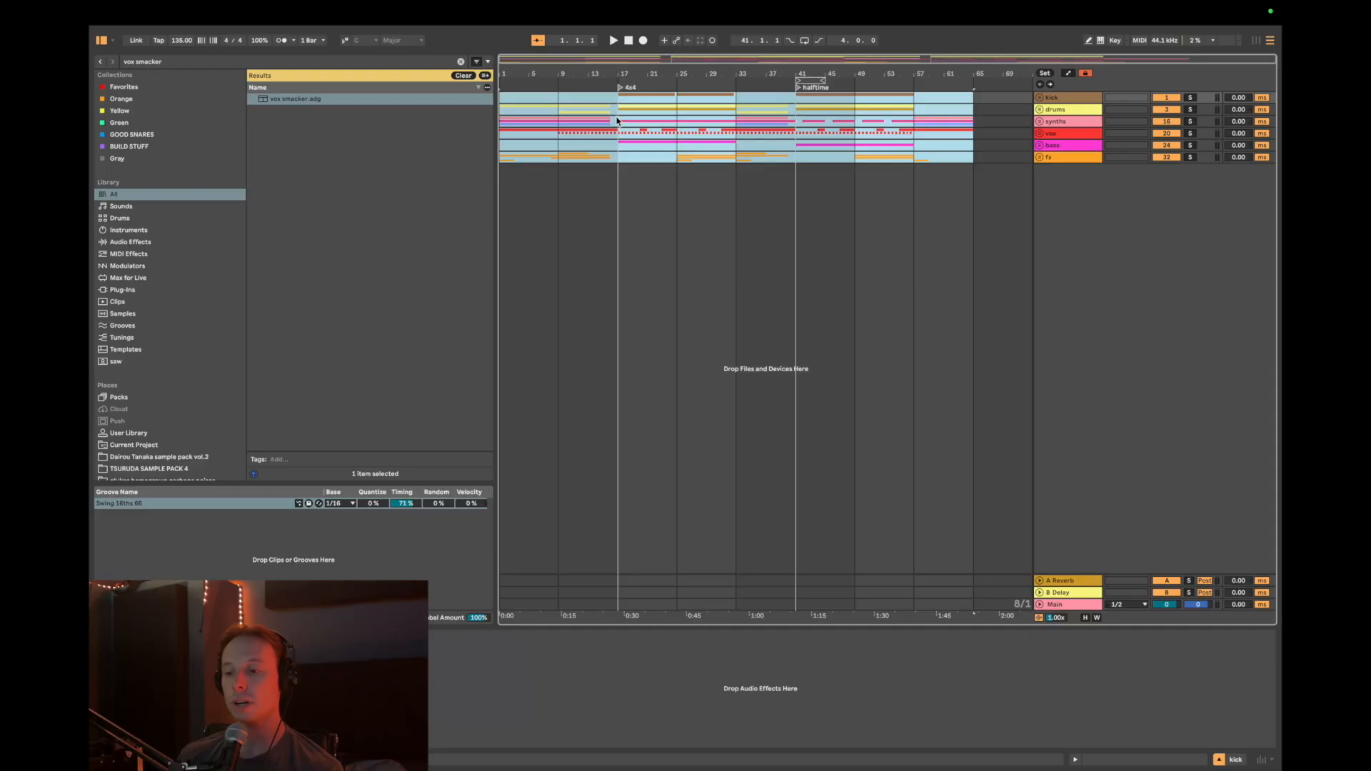